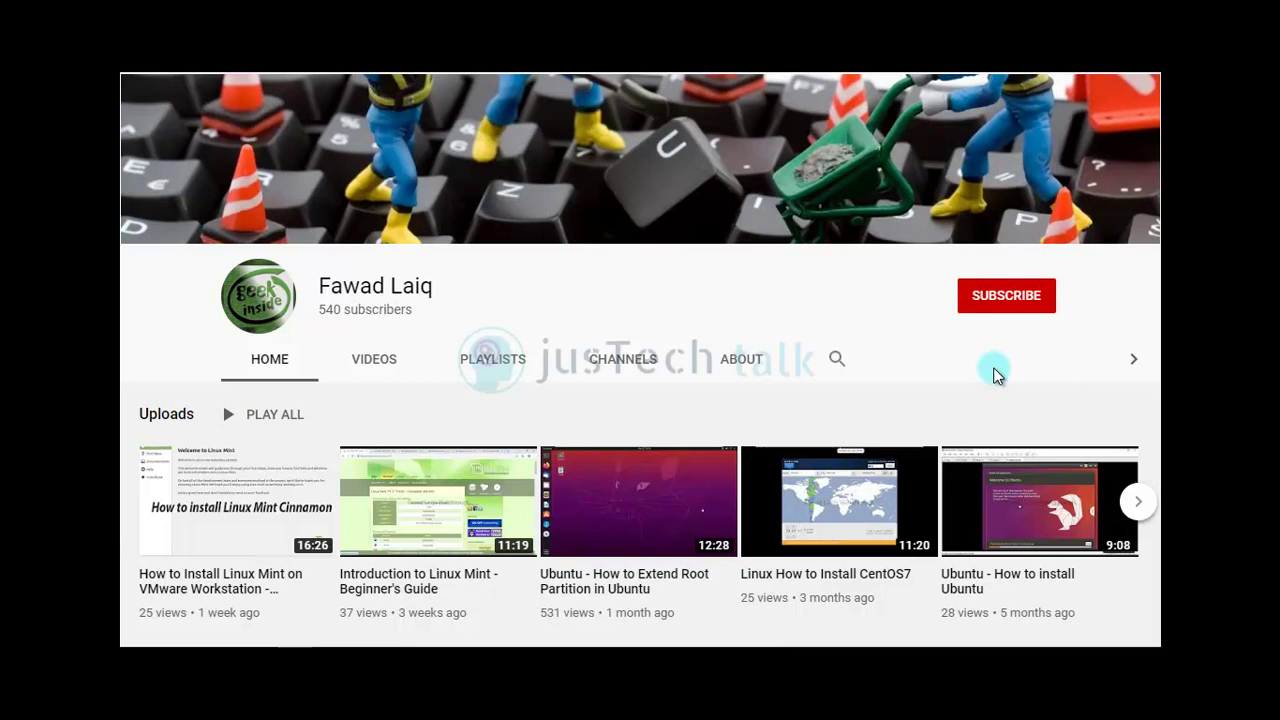
Subscribe to the YouTube channel and set its notification bell to All
left_click(1012, 304)
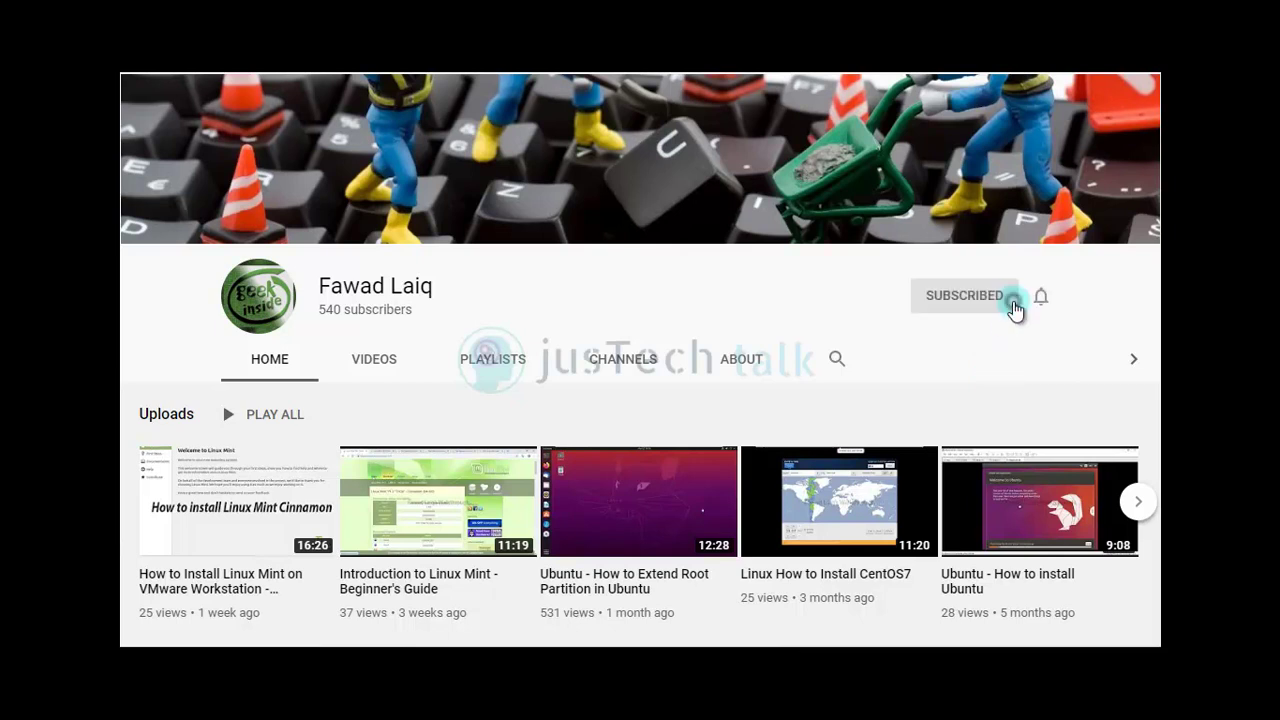
left_click(1036, 304)
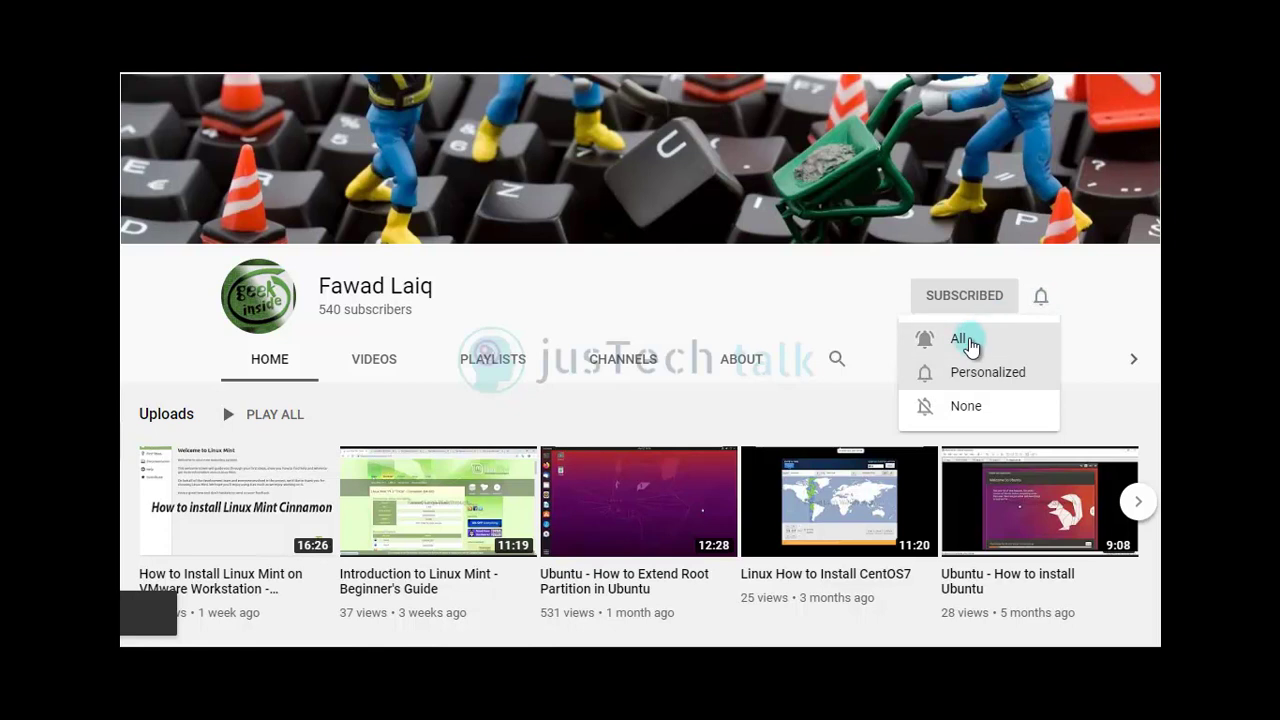
left_click(970, 339)
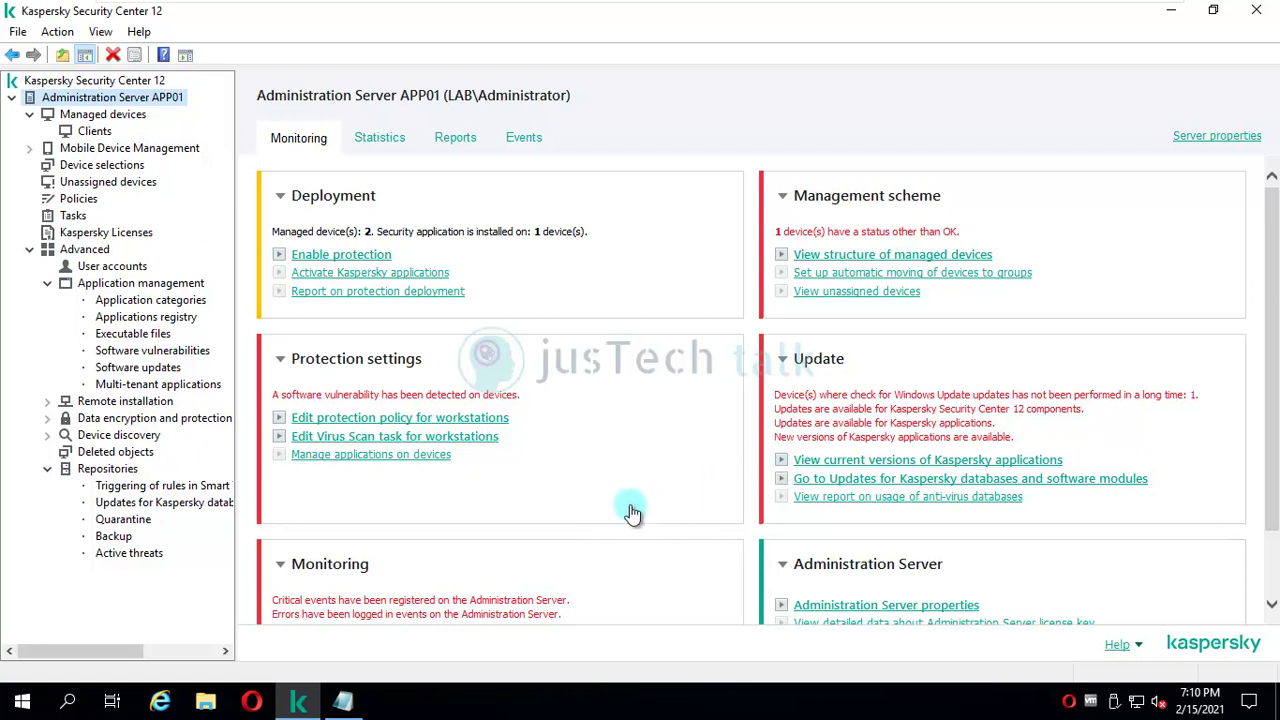
Bring up the Notepad note listing the Advance, Optimum and Total licence requirements
left_click(345, 702)
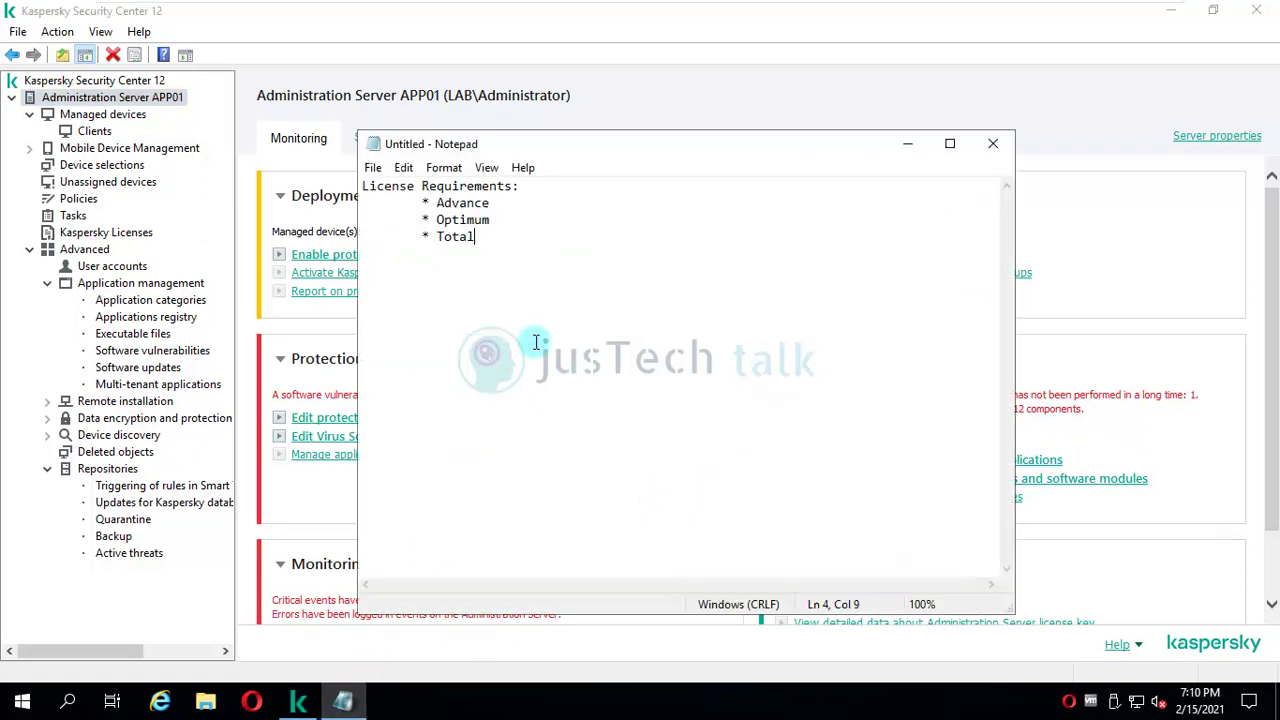
Minimise the note and show the task list of Managed devices > Clients
left_click(913, 146)
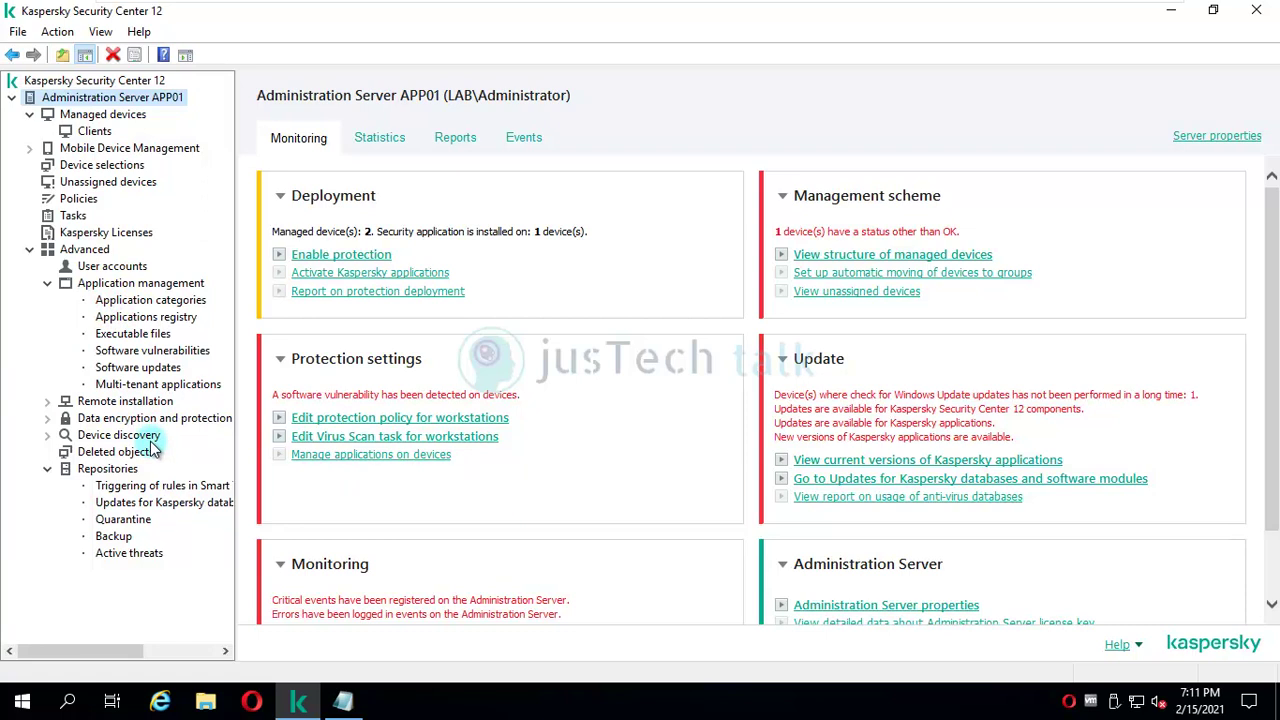
left_click(75, 219)
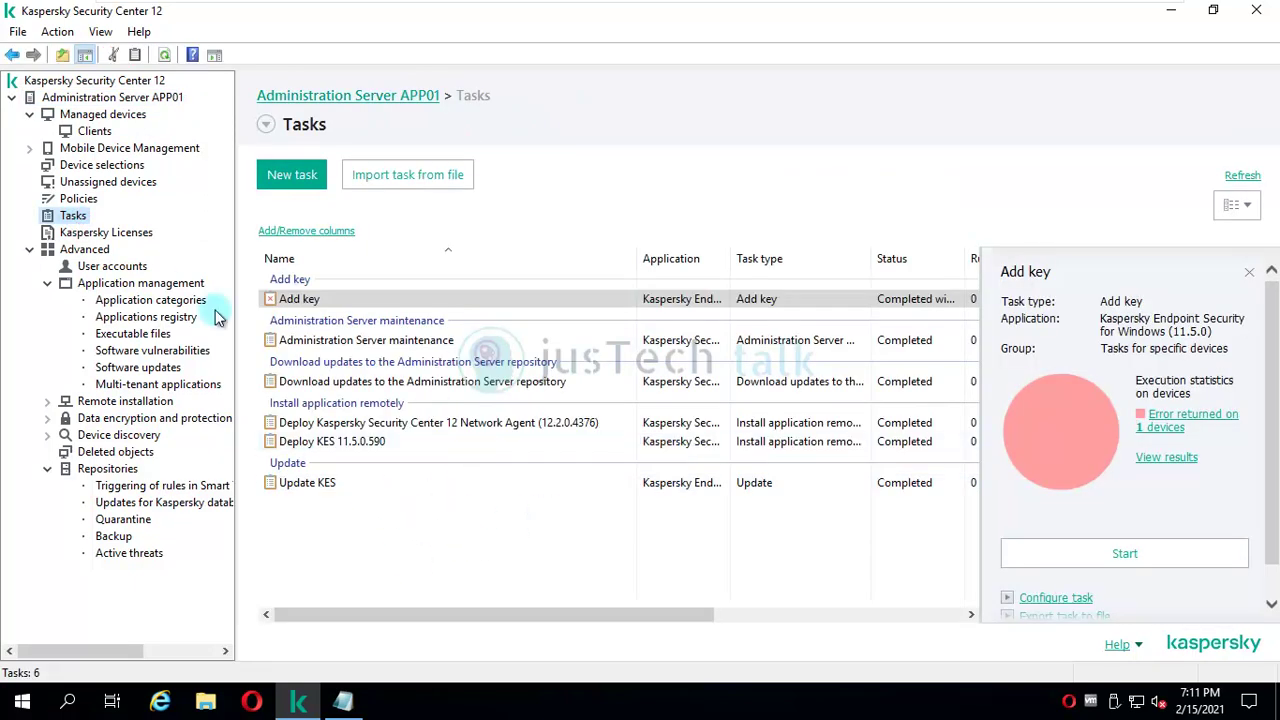
left_click(92, 131)
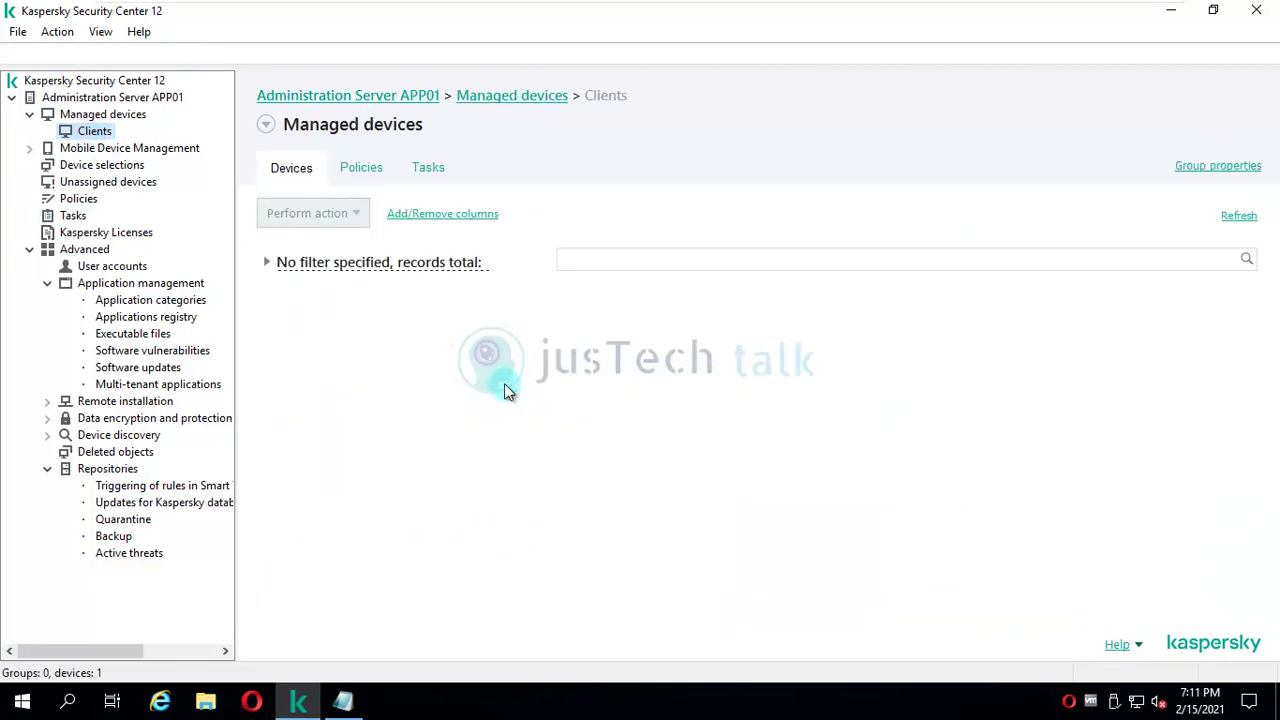
left_click(432, 168)
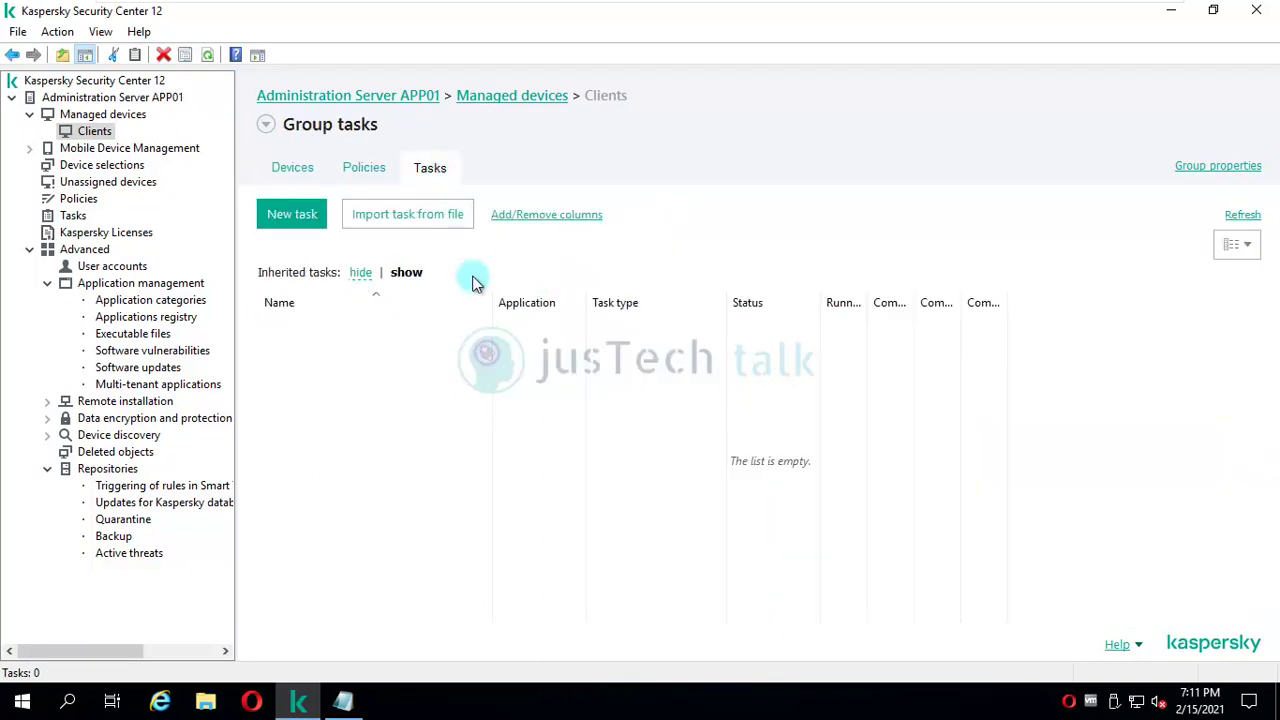
Start a new Find vulnerabilities and required updates group task with default scan settings
left_click(293, 217)
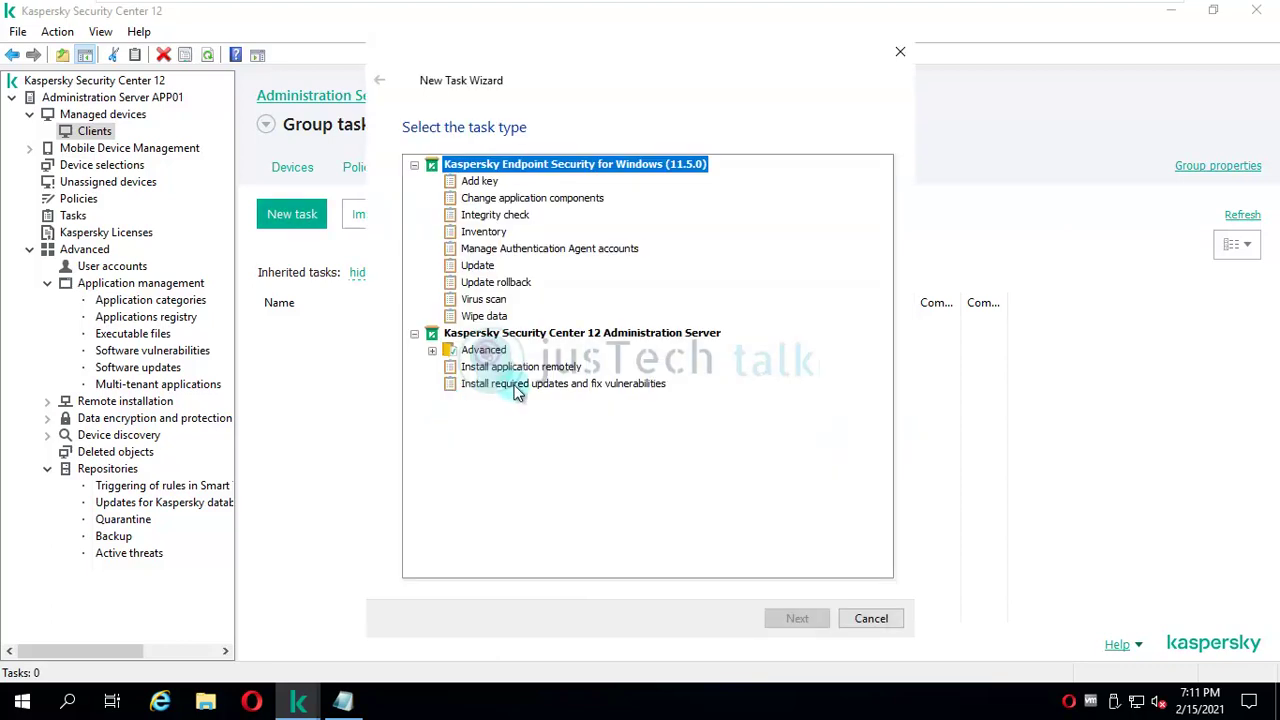
left_click(432, 351)
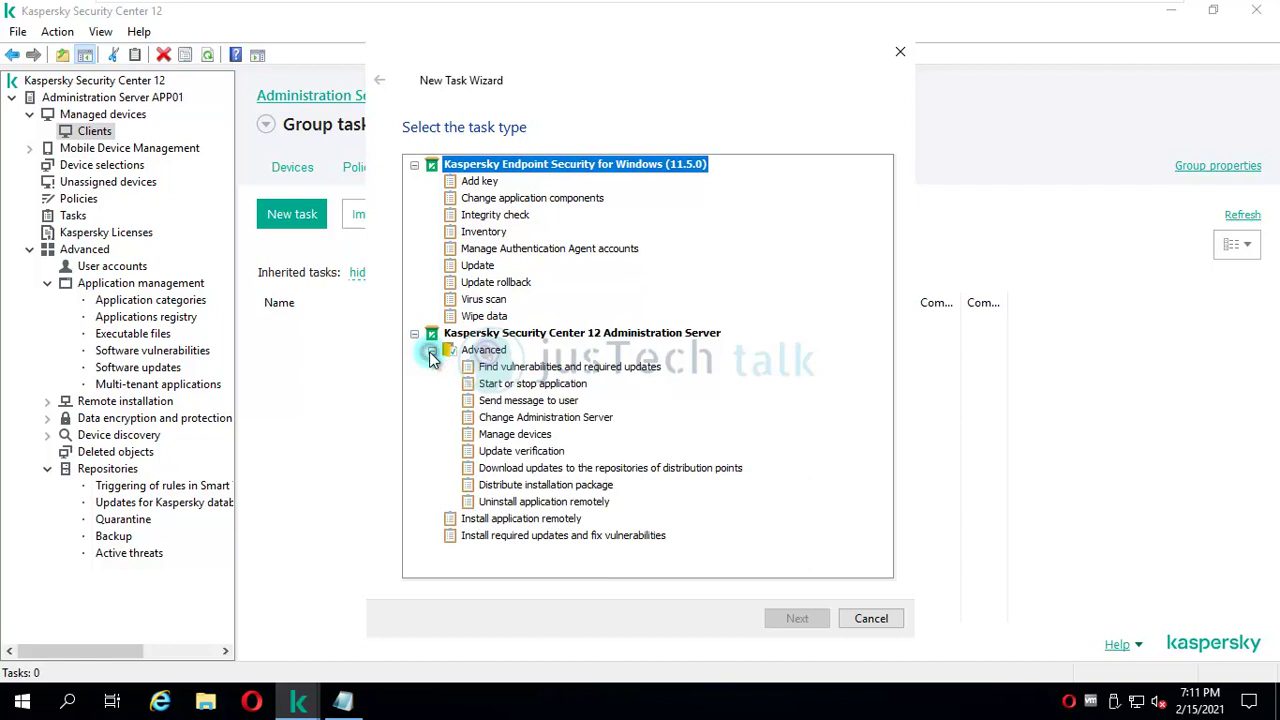
left_click(538, 369)
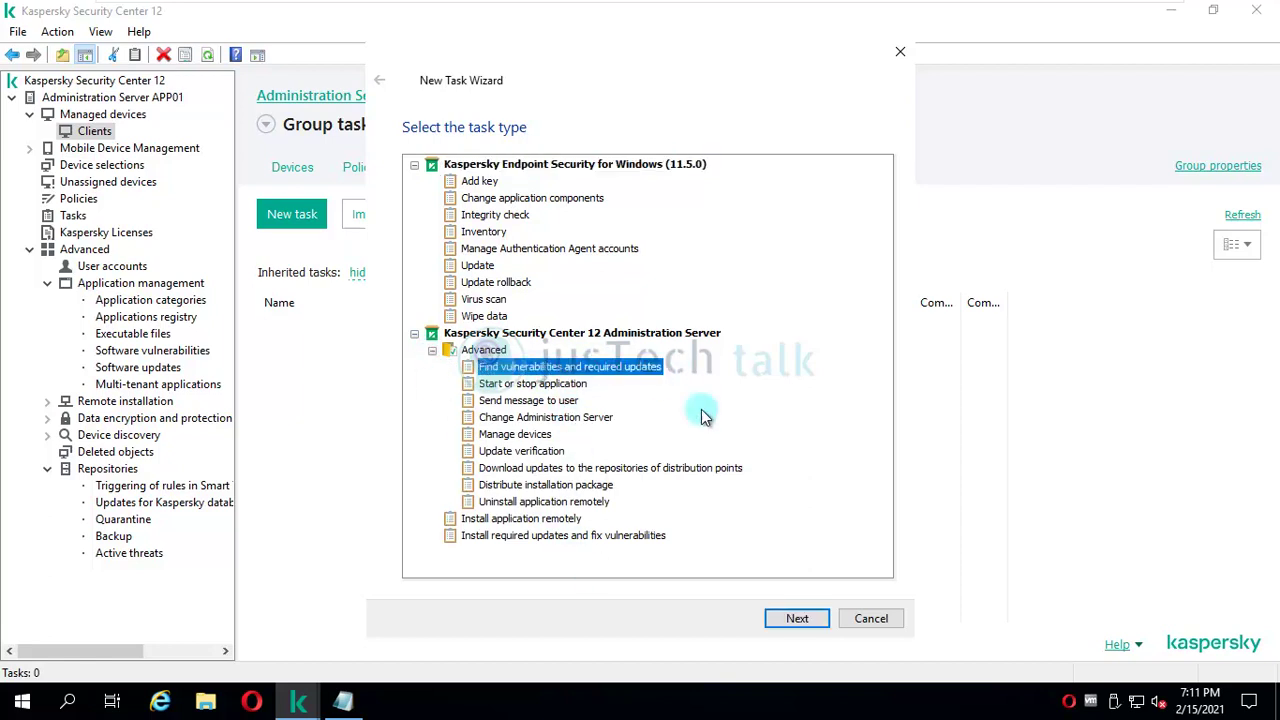
left_click(797, 619)
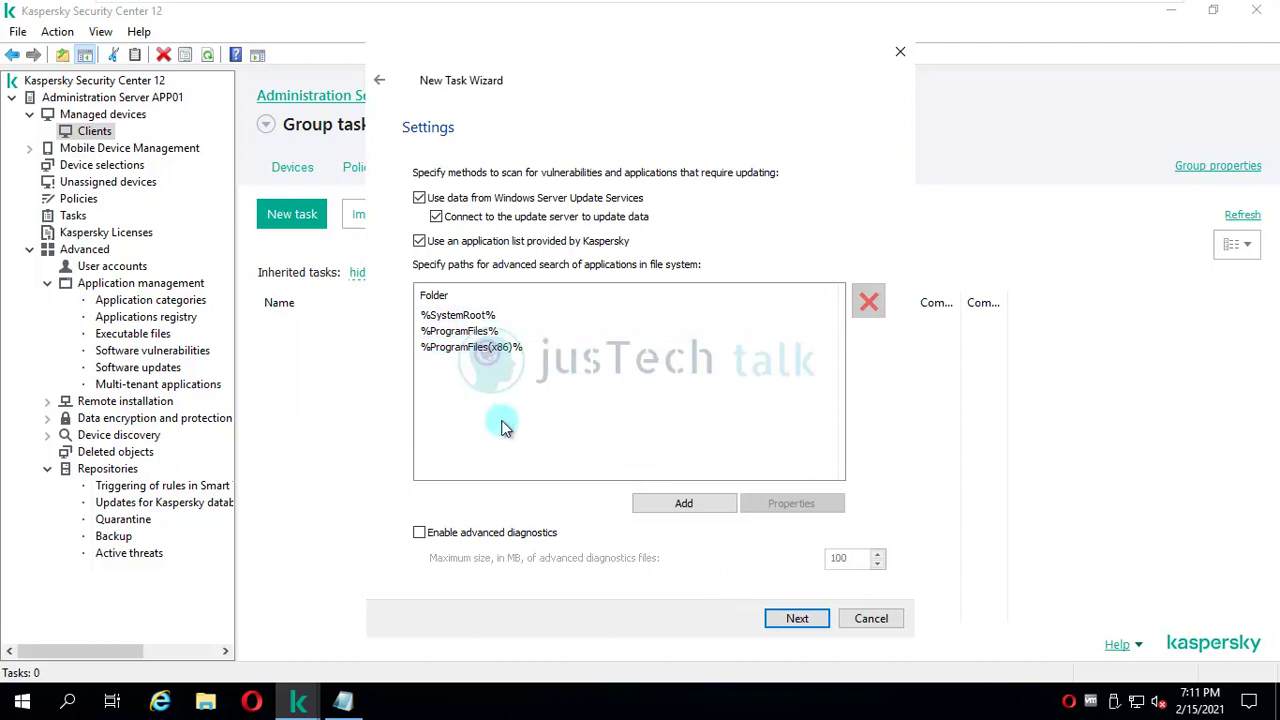
left_click(797, 618)
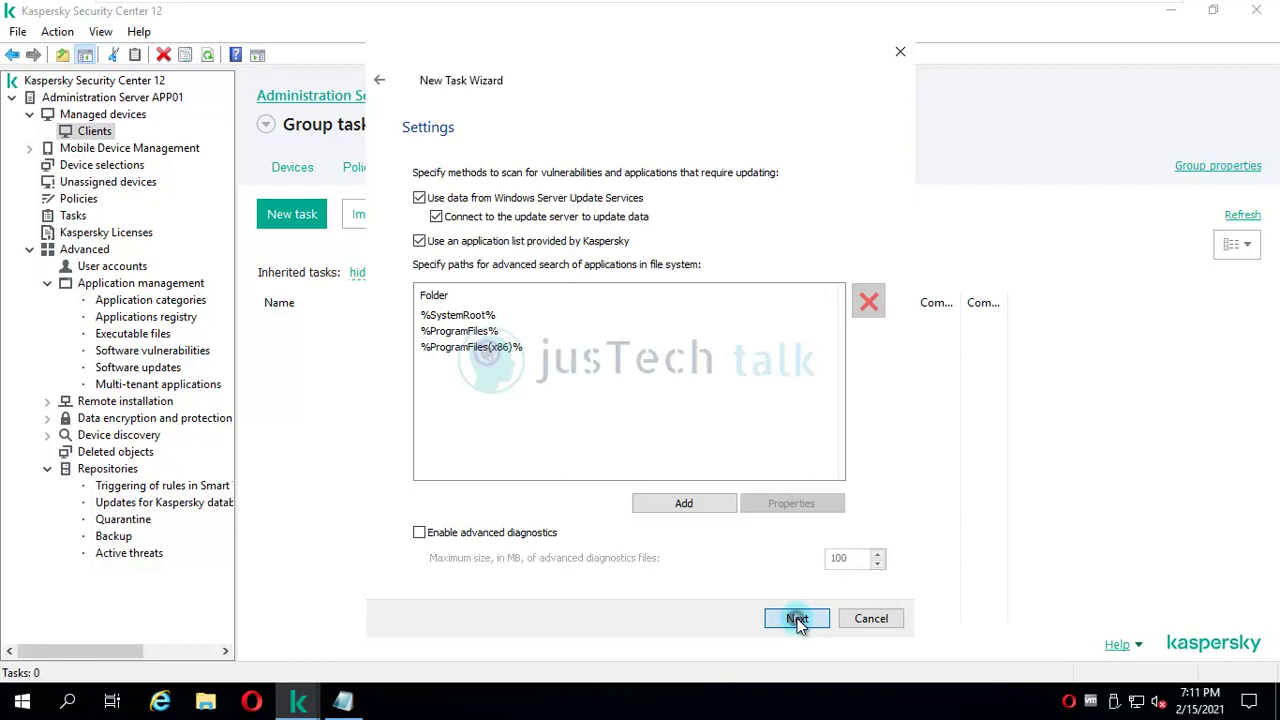
Schedule it every N weeks, keep the default name, and run it immediately after creation
left_click(881, 177)
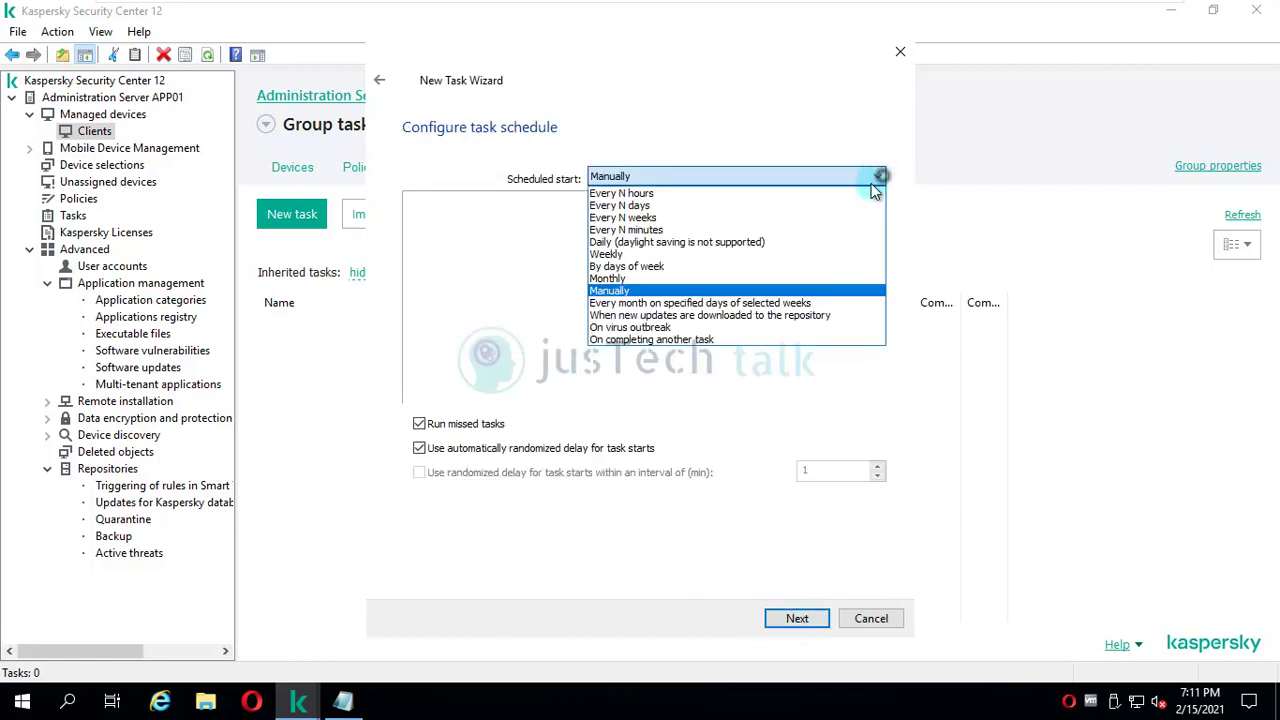
left_click(650, 218)
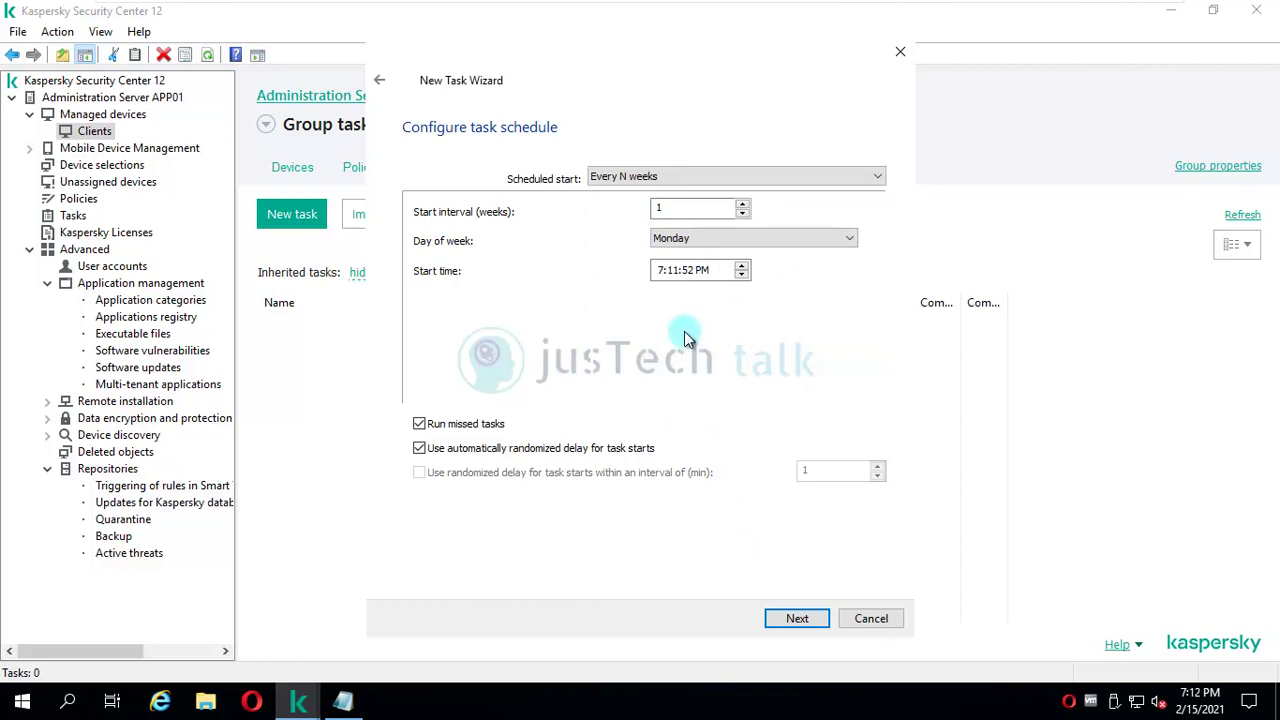
left_click(797, 619)
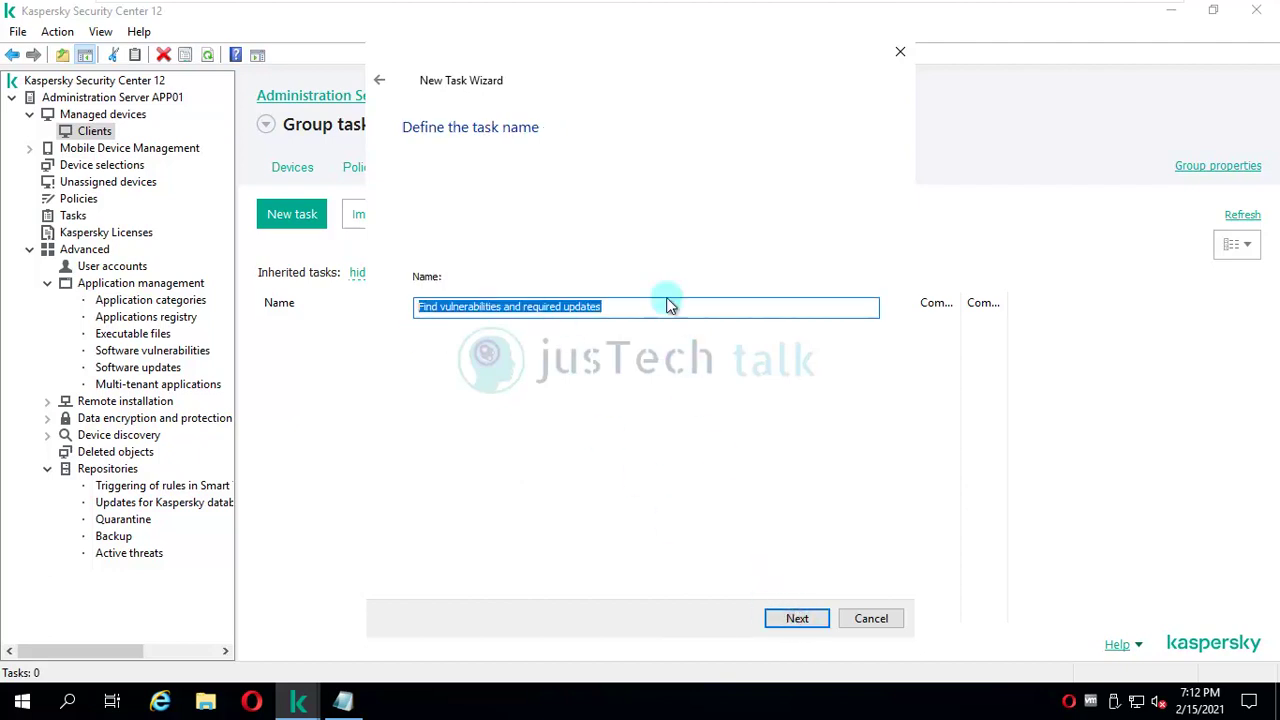
left_click(801, 617)
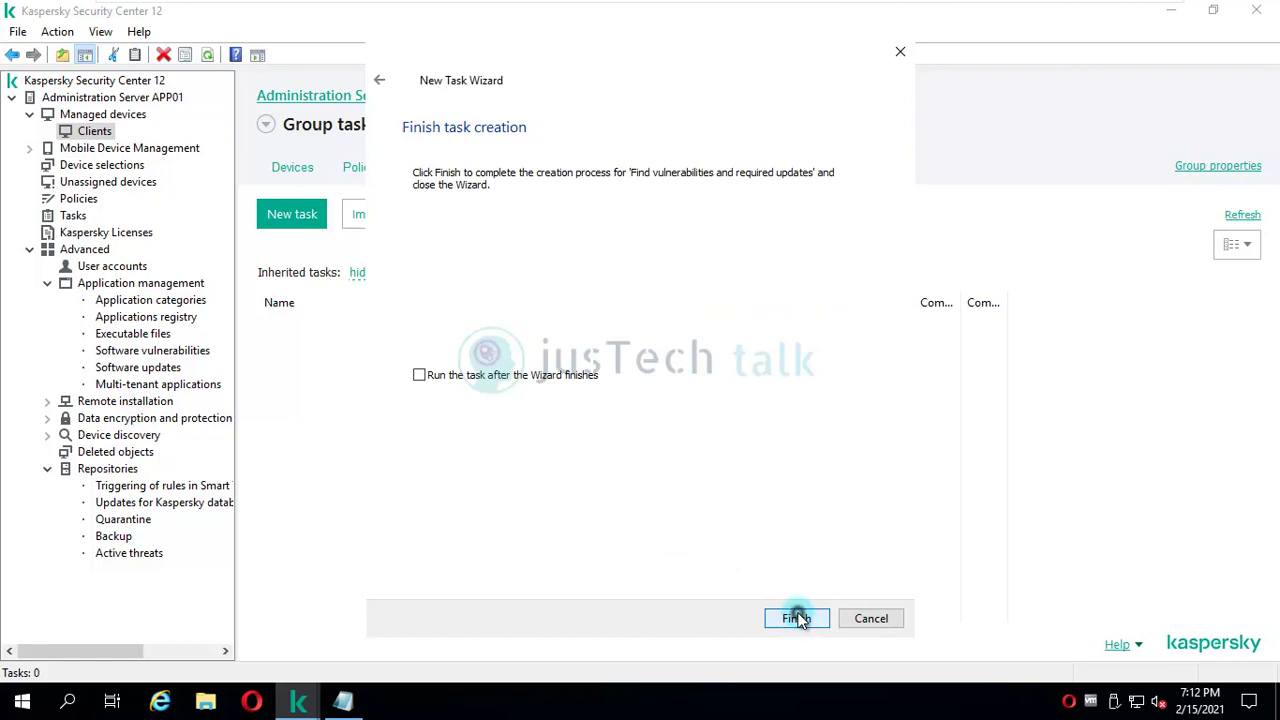
left_click(420, 375)
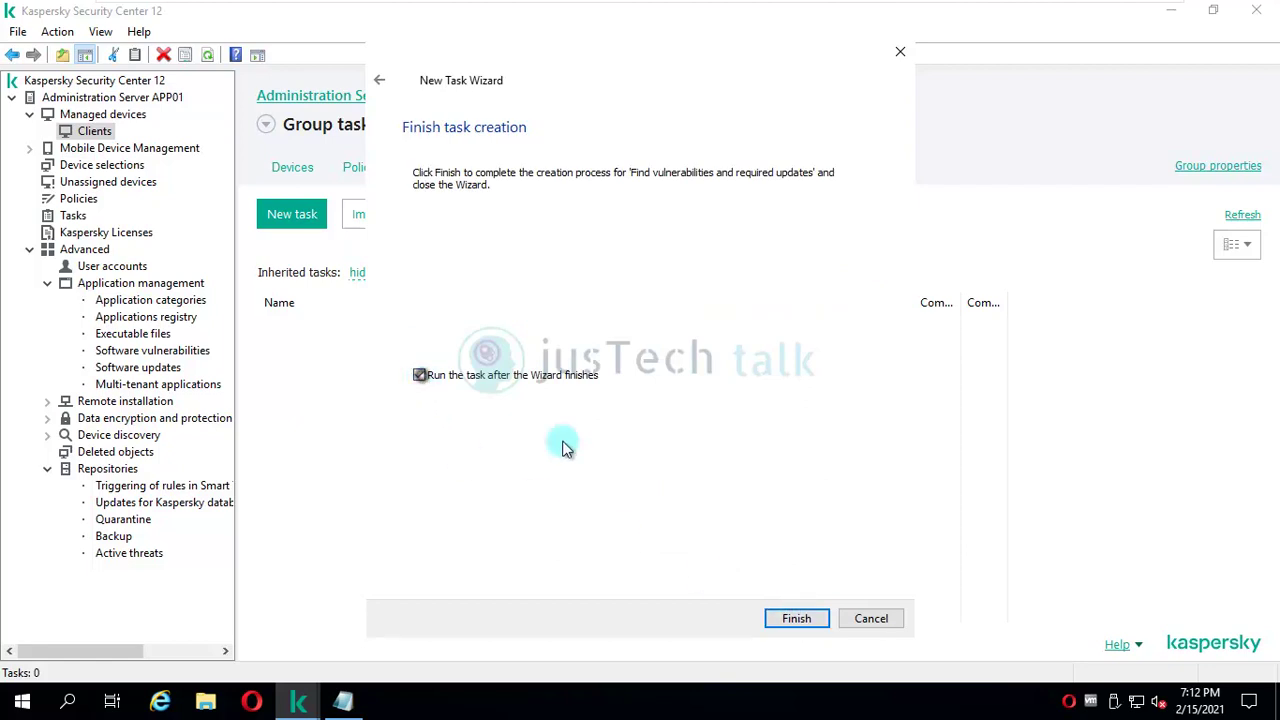
left_click(796, 619)
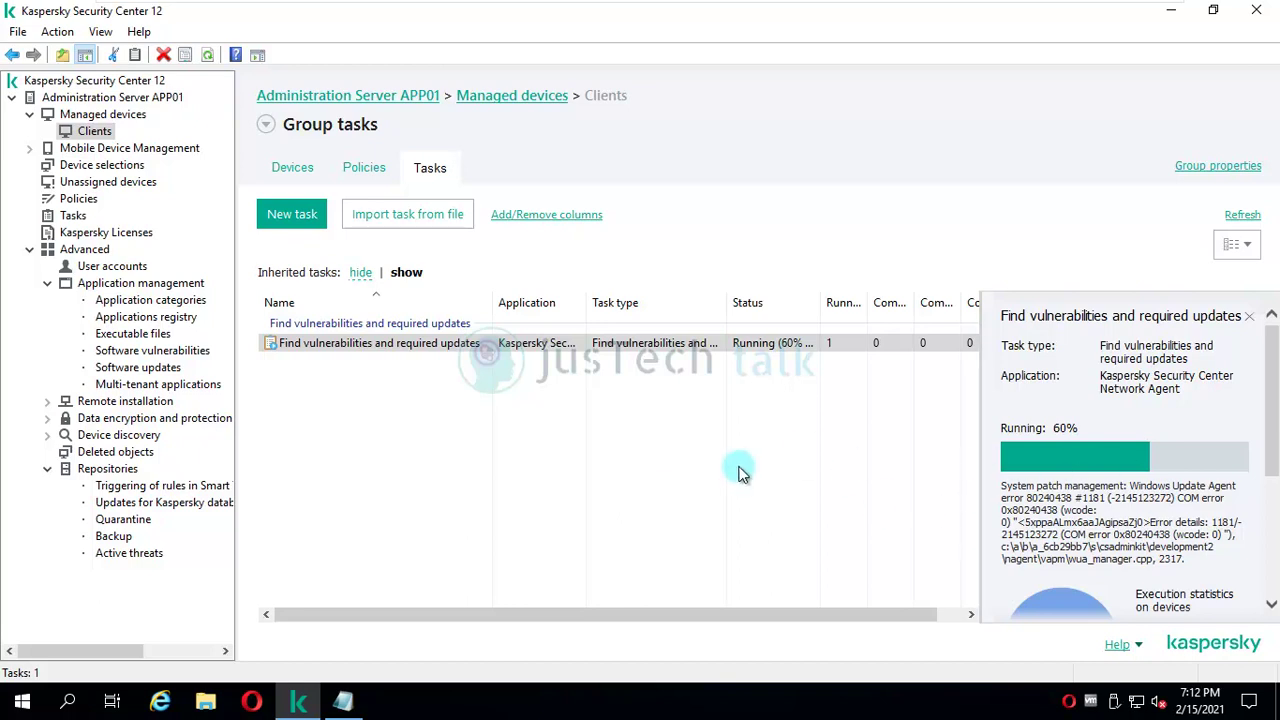
Scroll the running scan task's details down to its execution statistics
scroll(1123, 480, "down", 2)
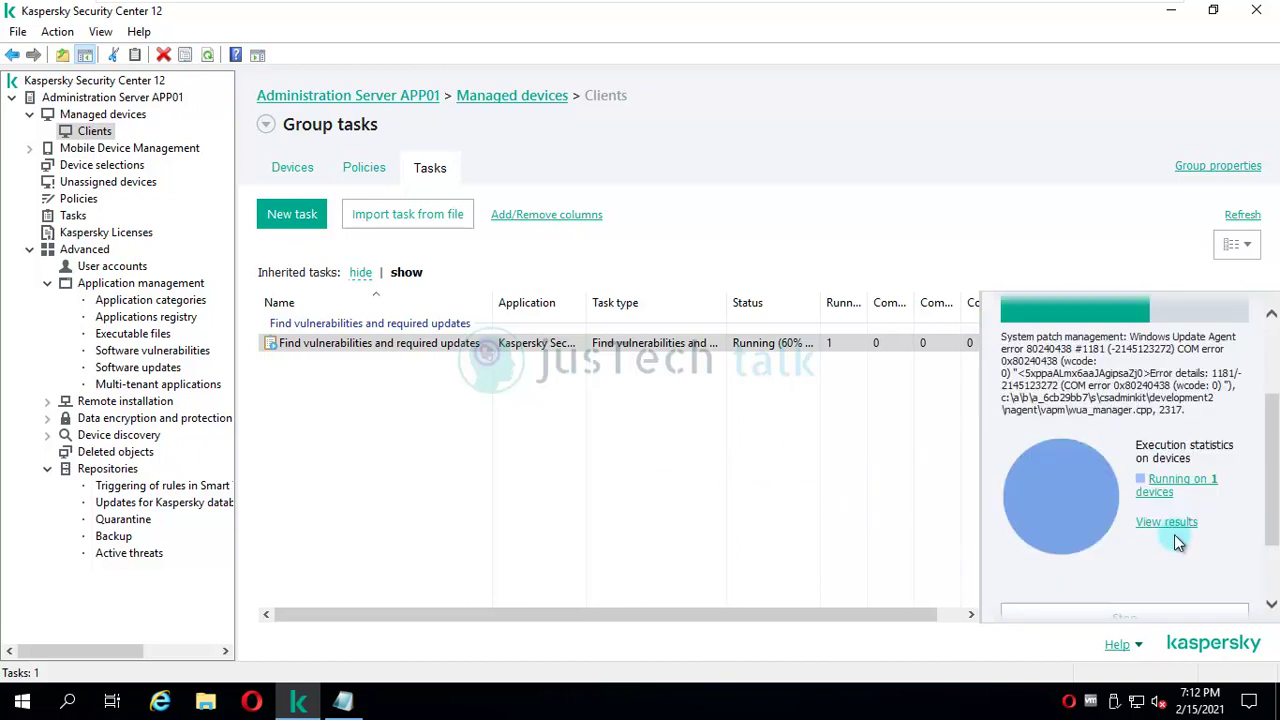
left_click(1168, 524)
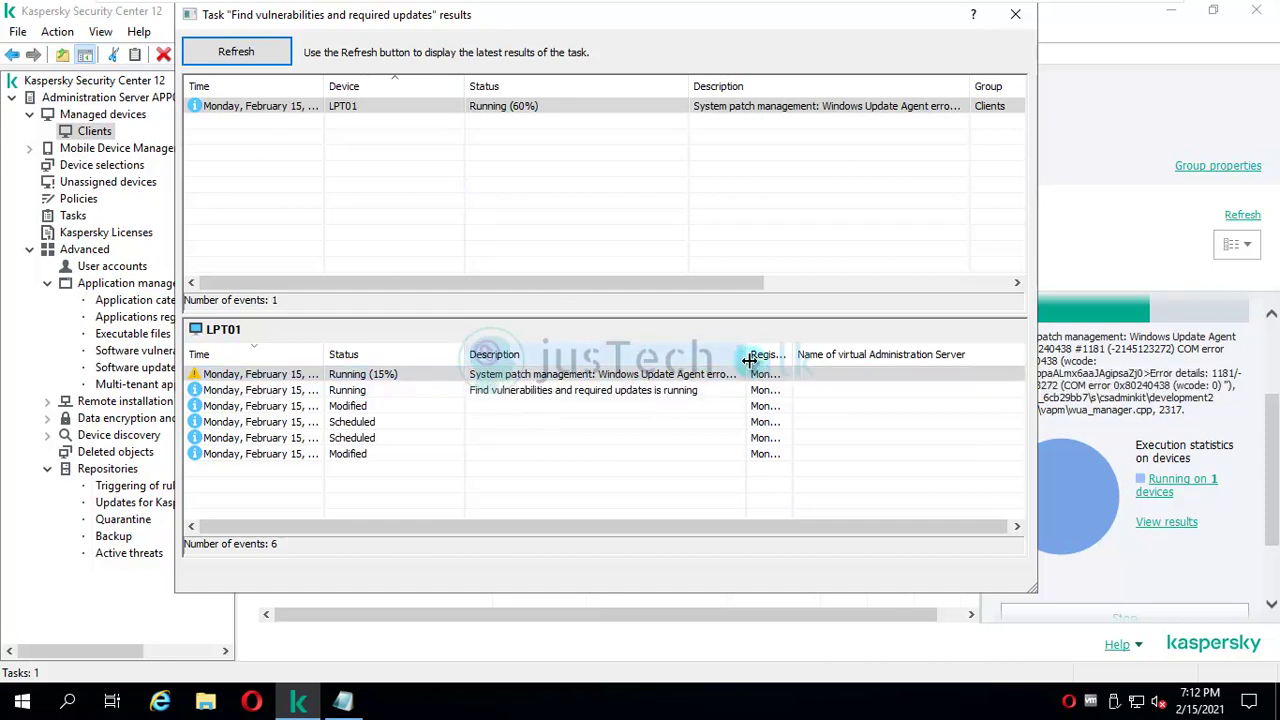
left_click_drag(749, 360, 851, 356)
left_click(483, 376)
left_click_drag(465, 356, 438, 356)
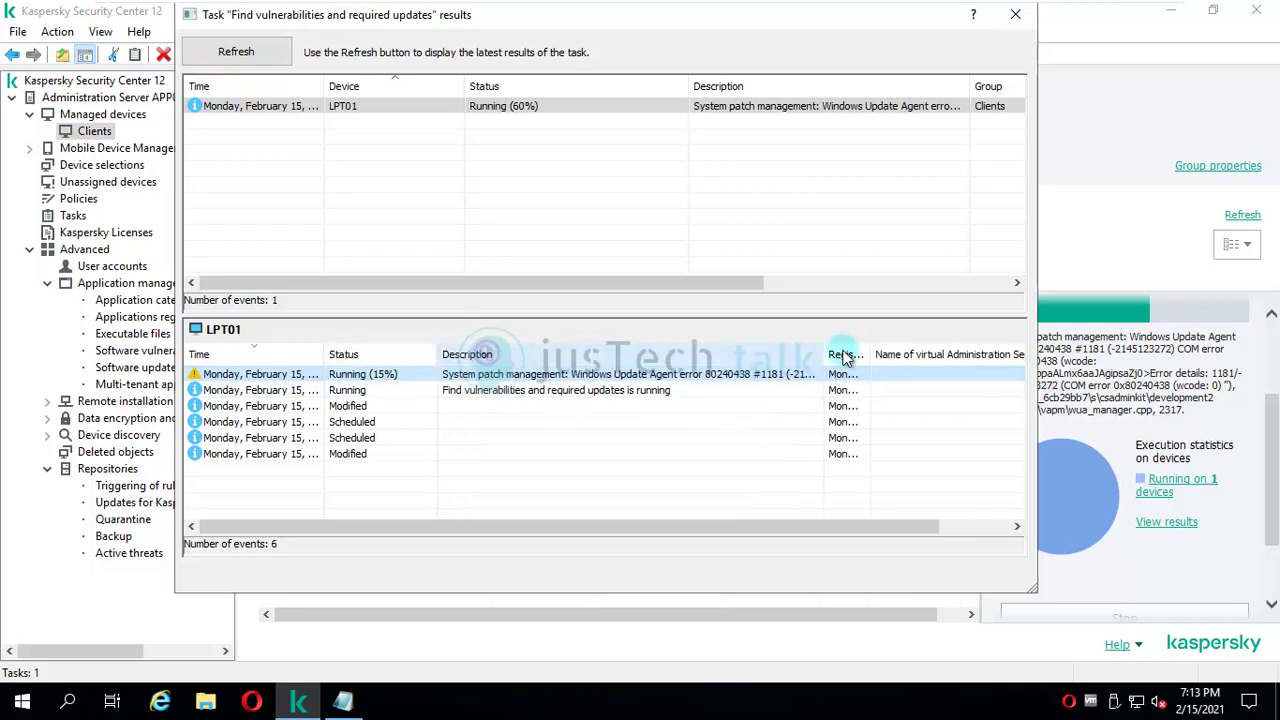
left_click_drag(826, 356, 968, 356)
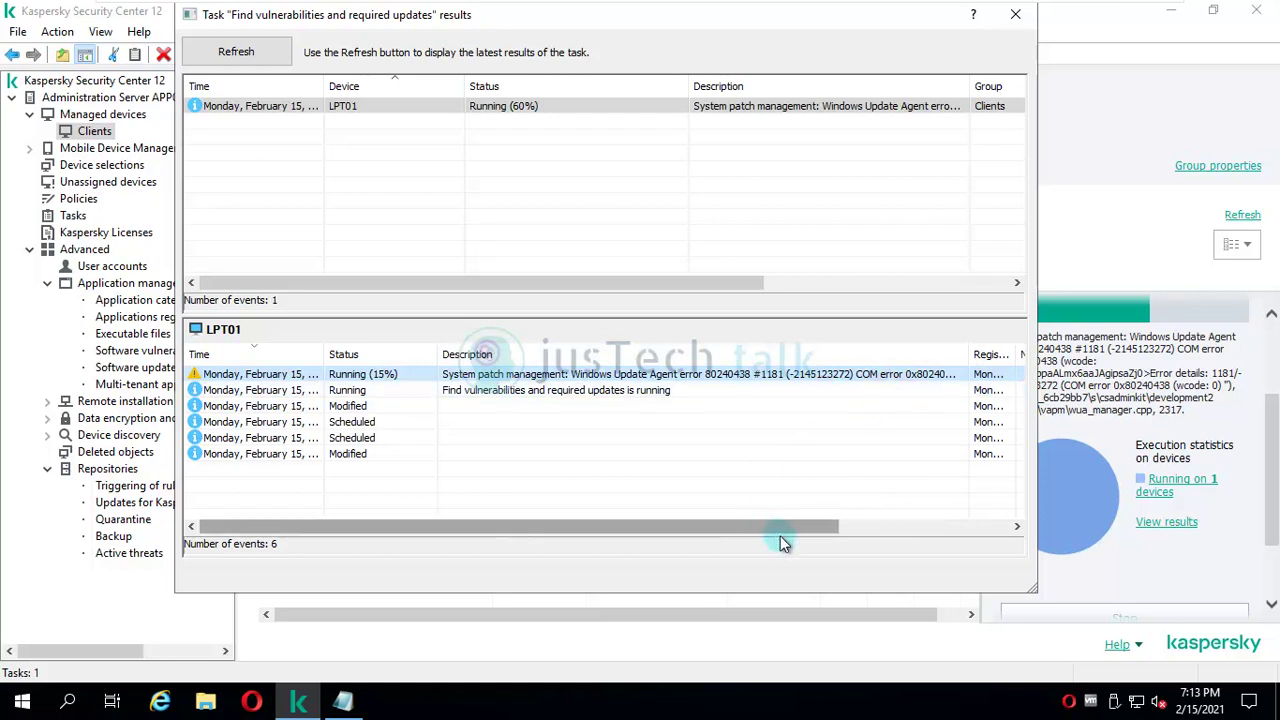
left_click(1016, 15)
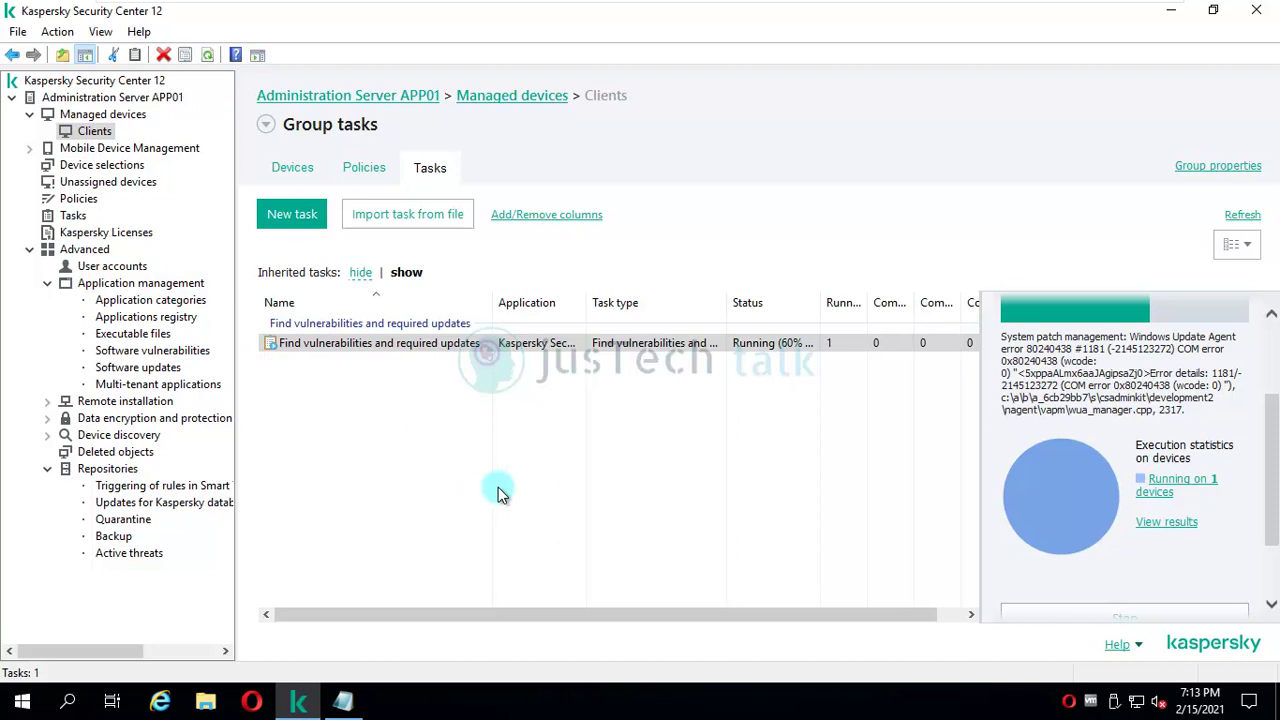
Open Software vulnerabilities and read KLA11779's properties: Mozilla Thunderbird 68.7.0, fix required on one device
left_click(176, 350)
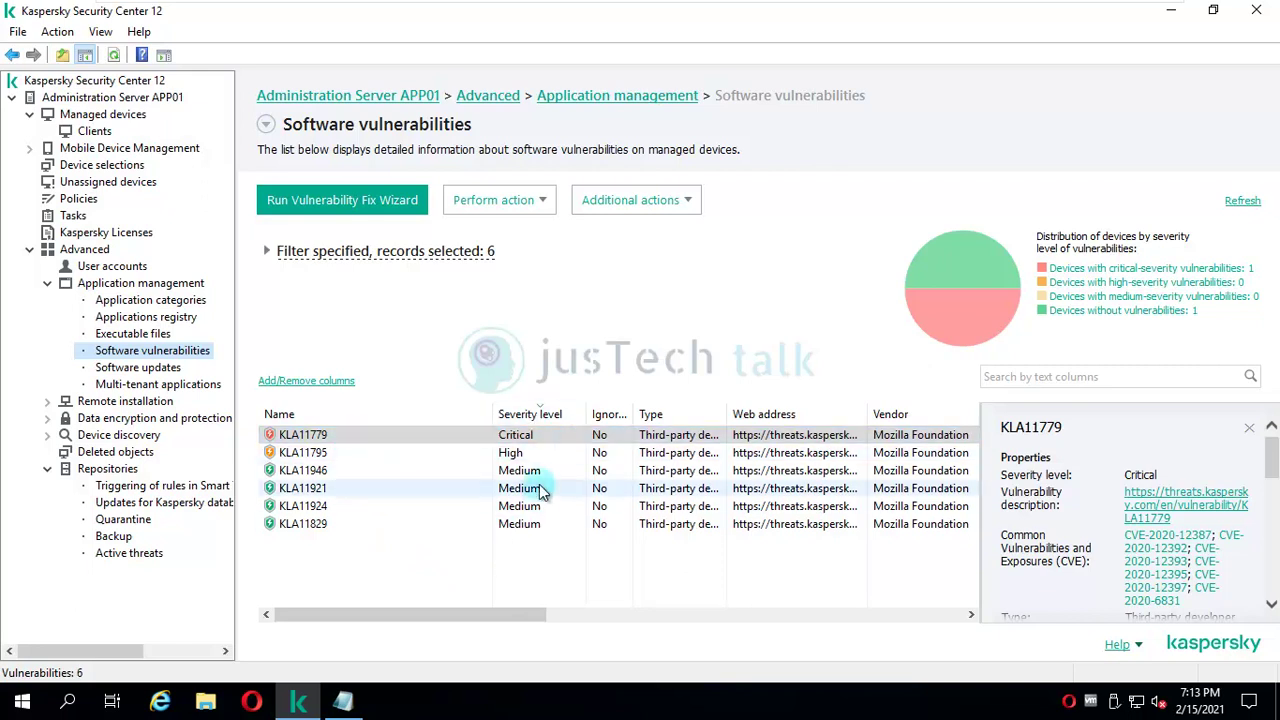
left_click_drag(528, 617, 404, 617)
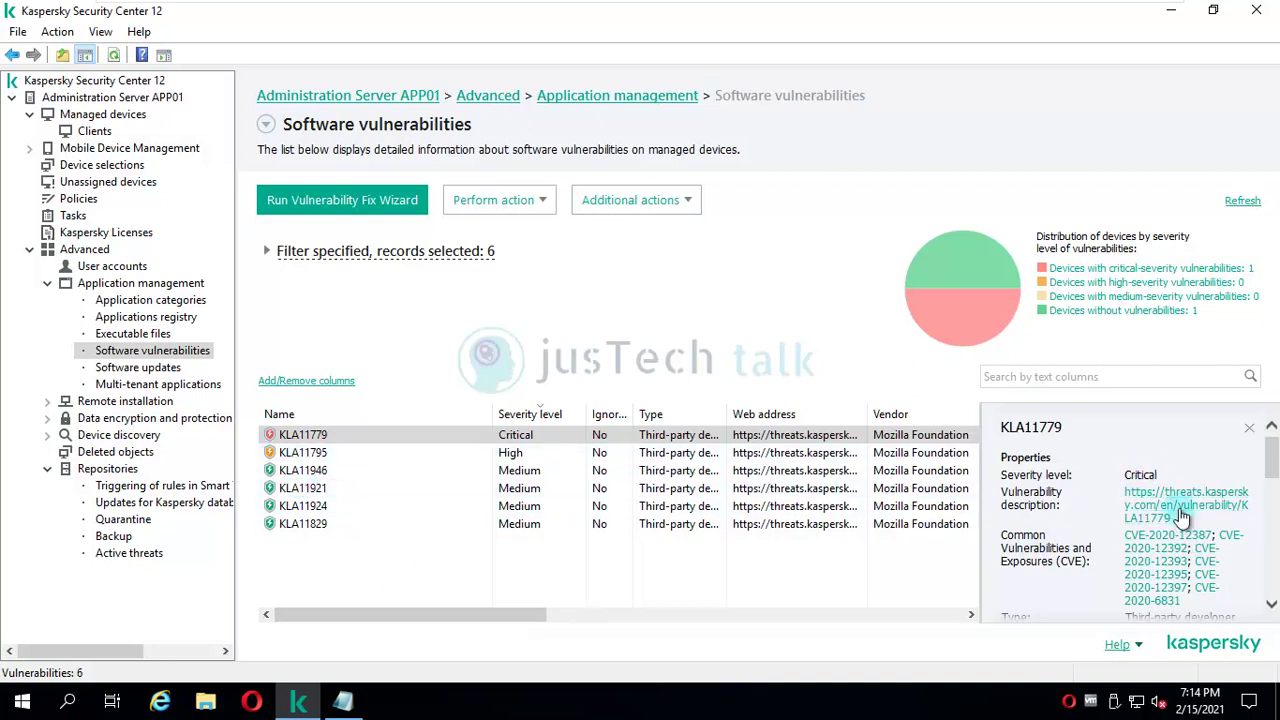
scroll(1183, 515, "down", 1)
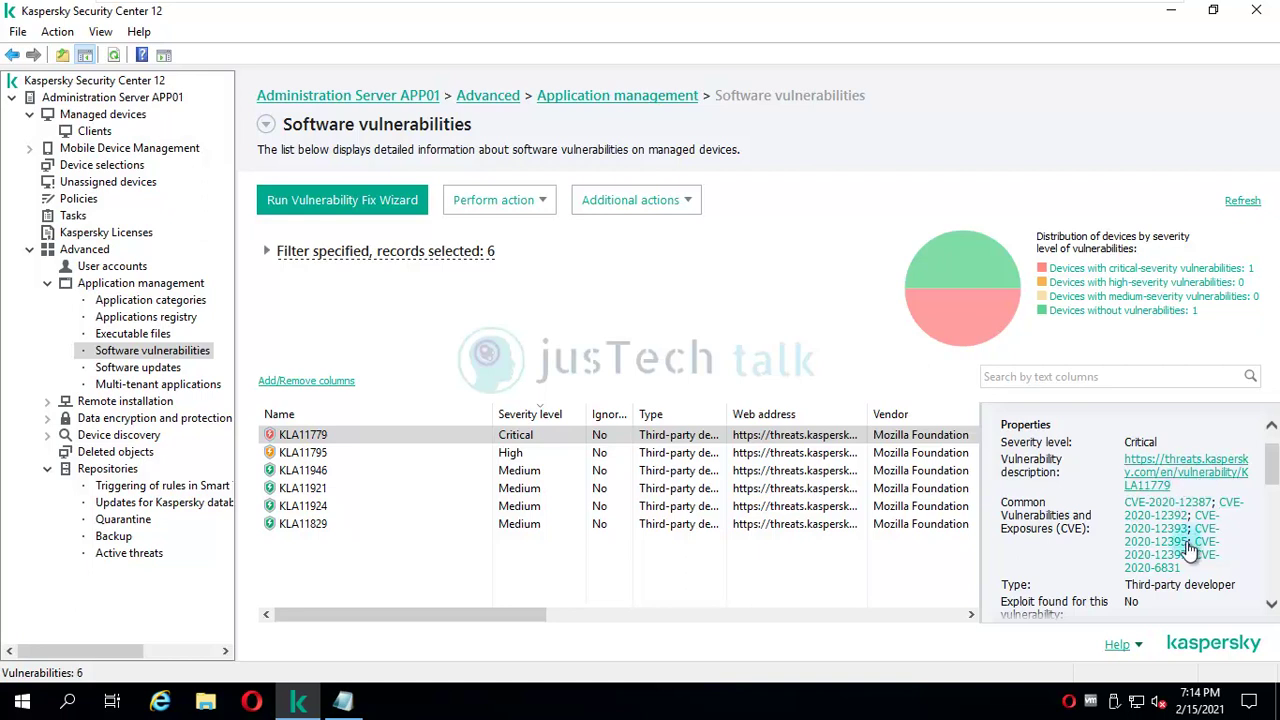
scroll(1188, 548, "down", 1)
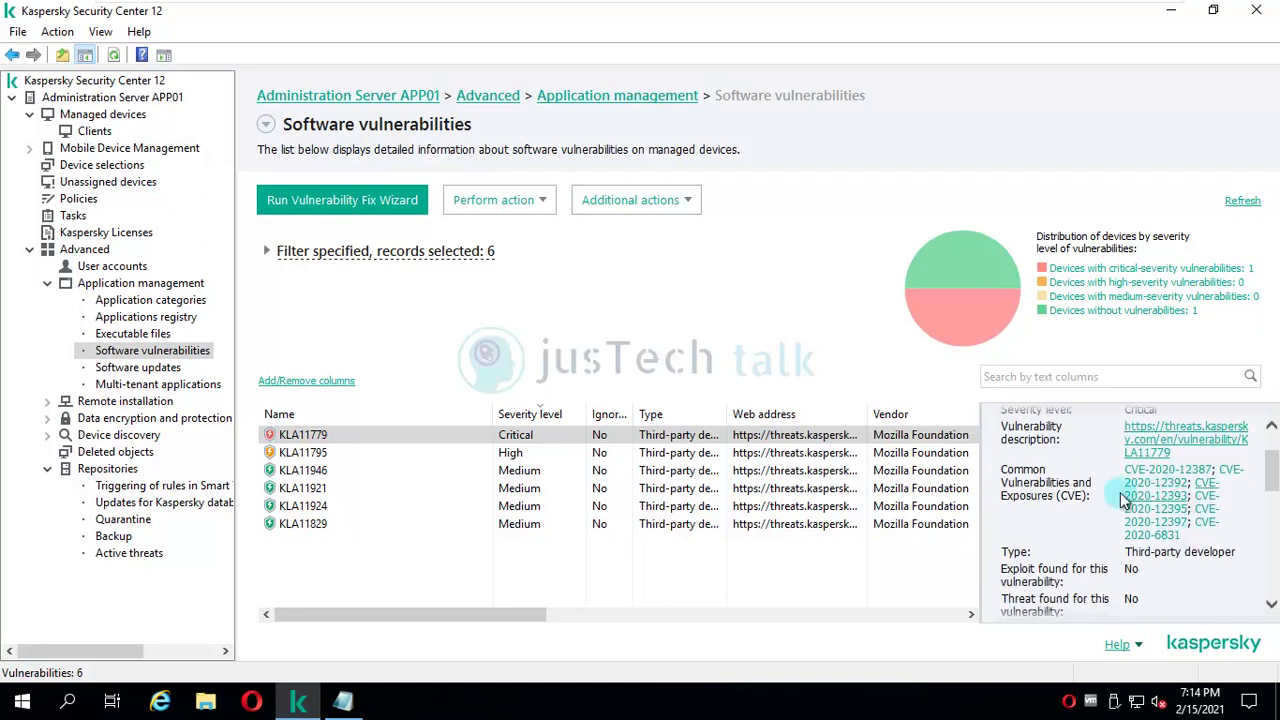
scroll(1220, 528, "down", 3)
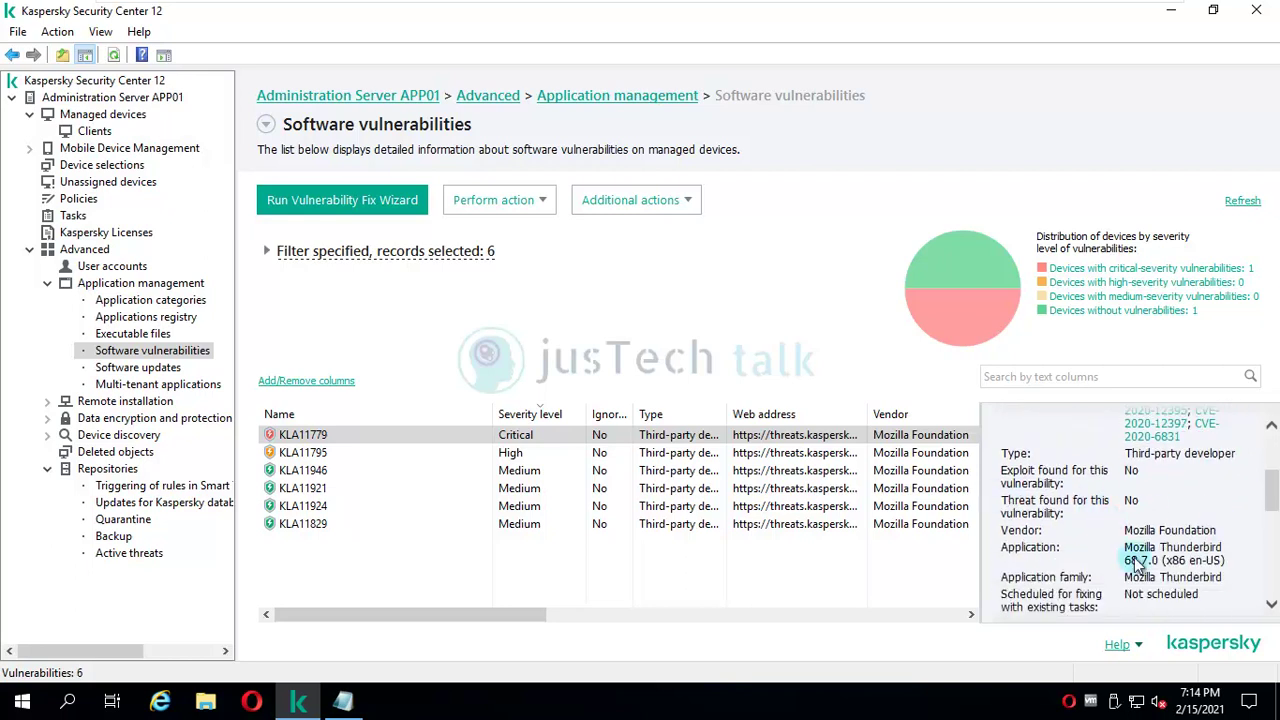
scroll(1162, 566, "down", 3)
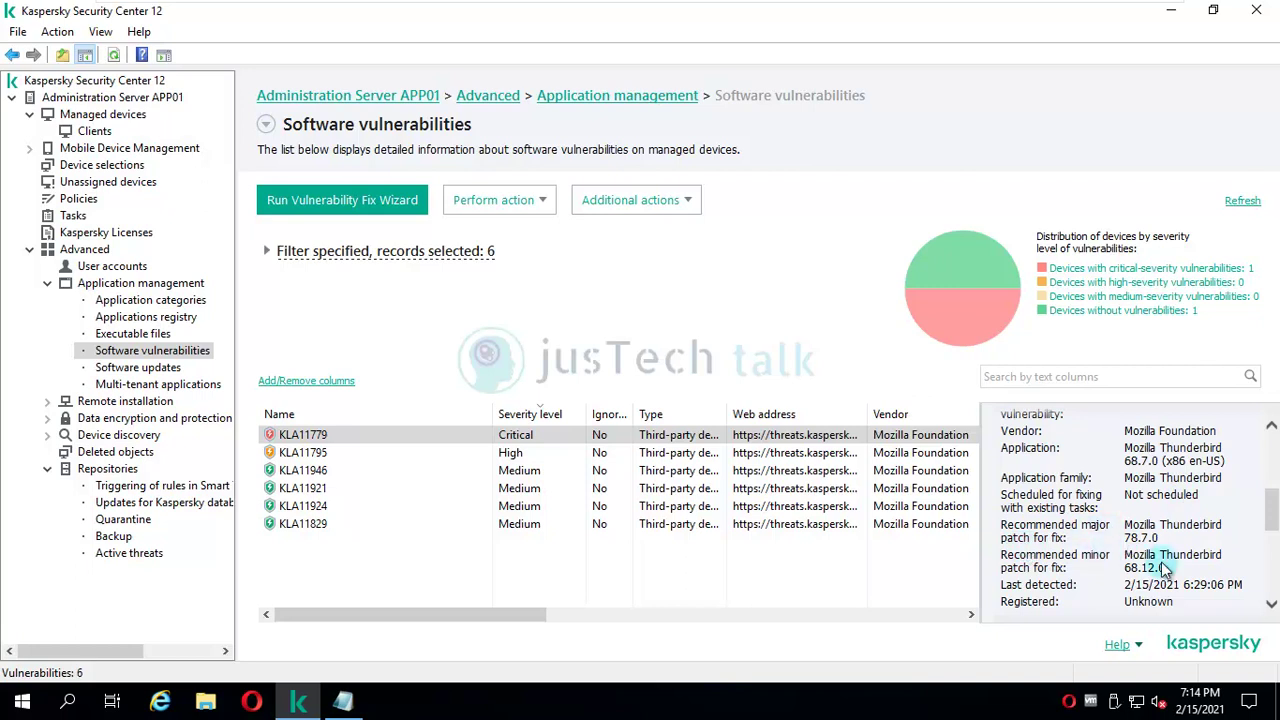
scroll(1165, 568, "down", 2)
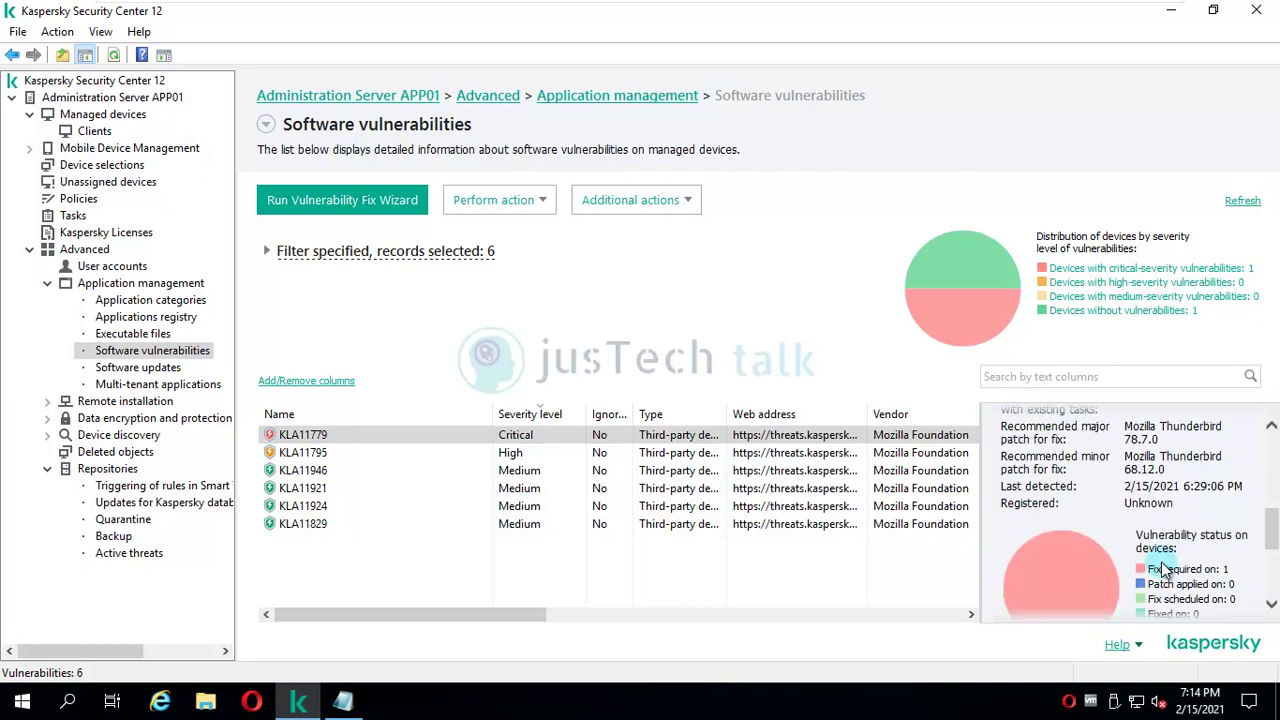
scroll(1165, 568, "down", 2)
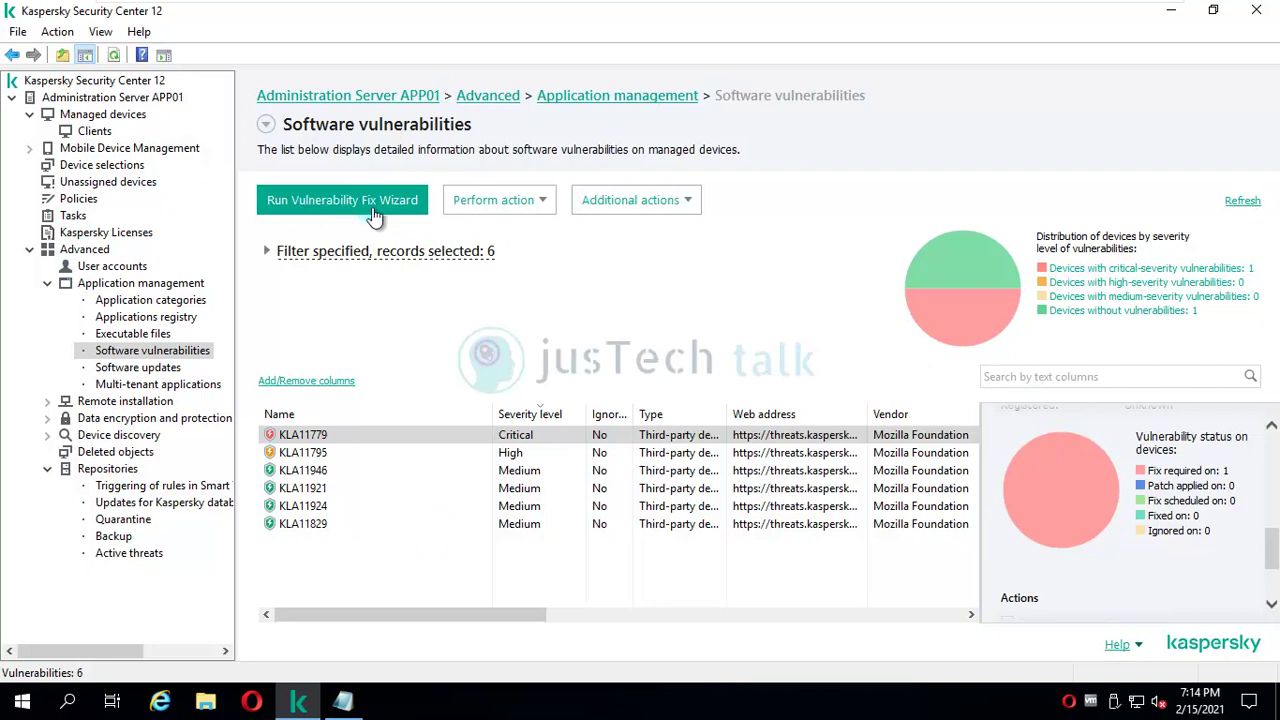
left_click(546, 201)
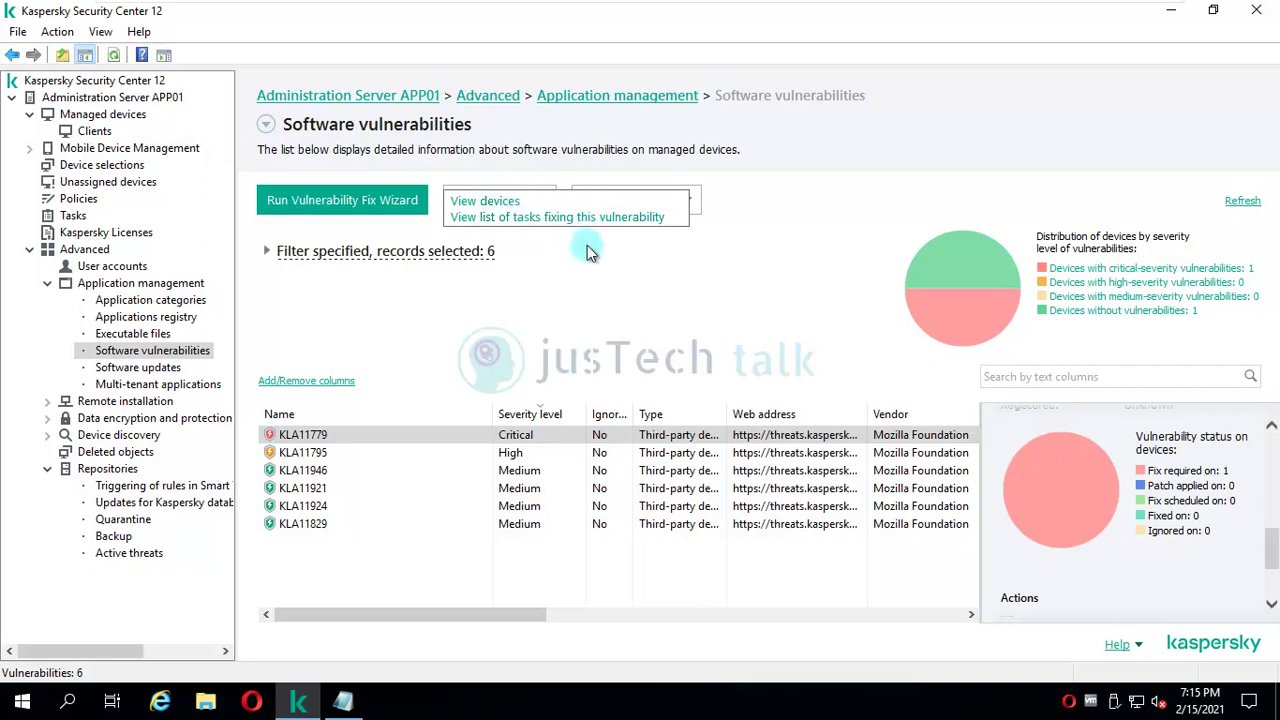
left_click(573, 318)
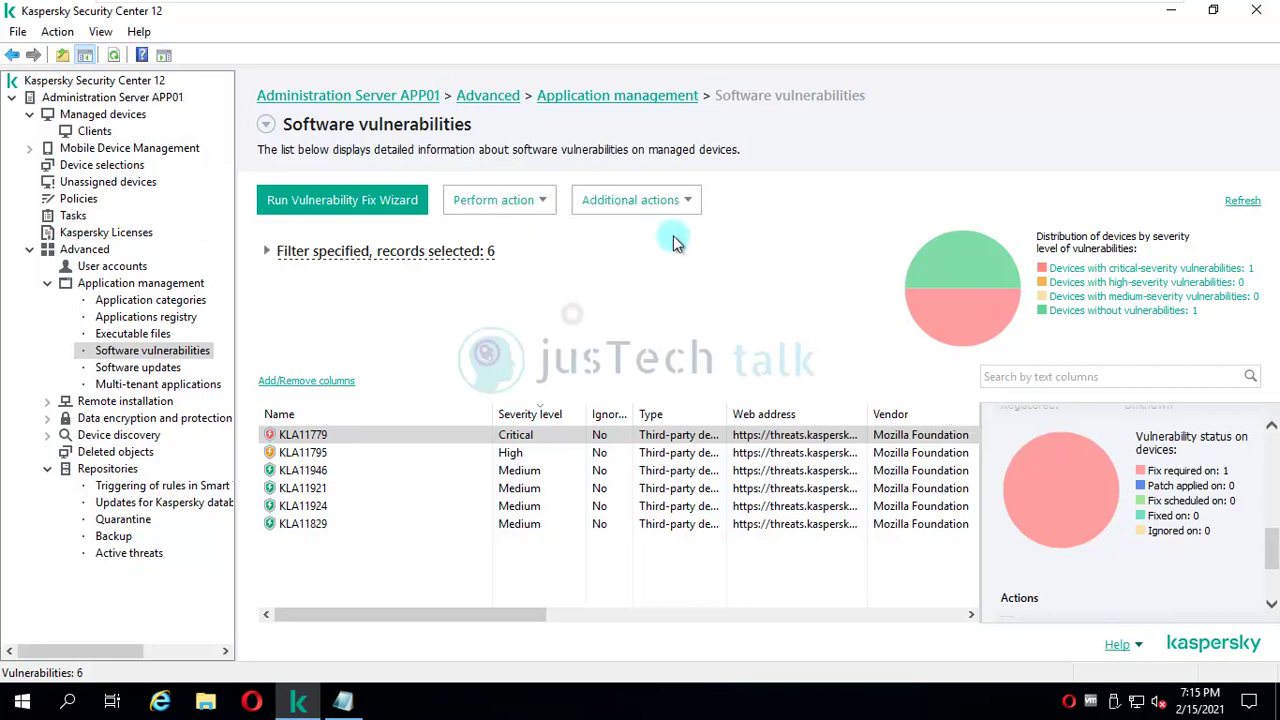
left_click(685, 201)
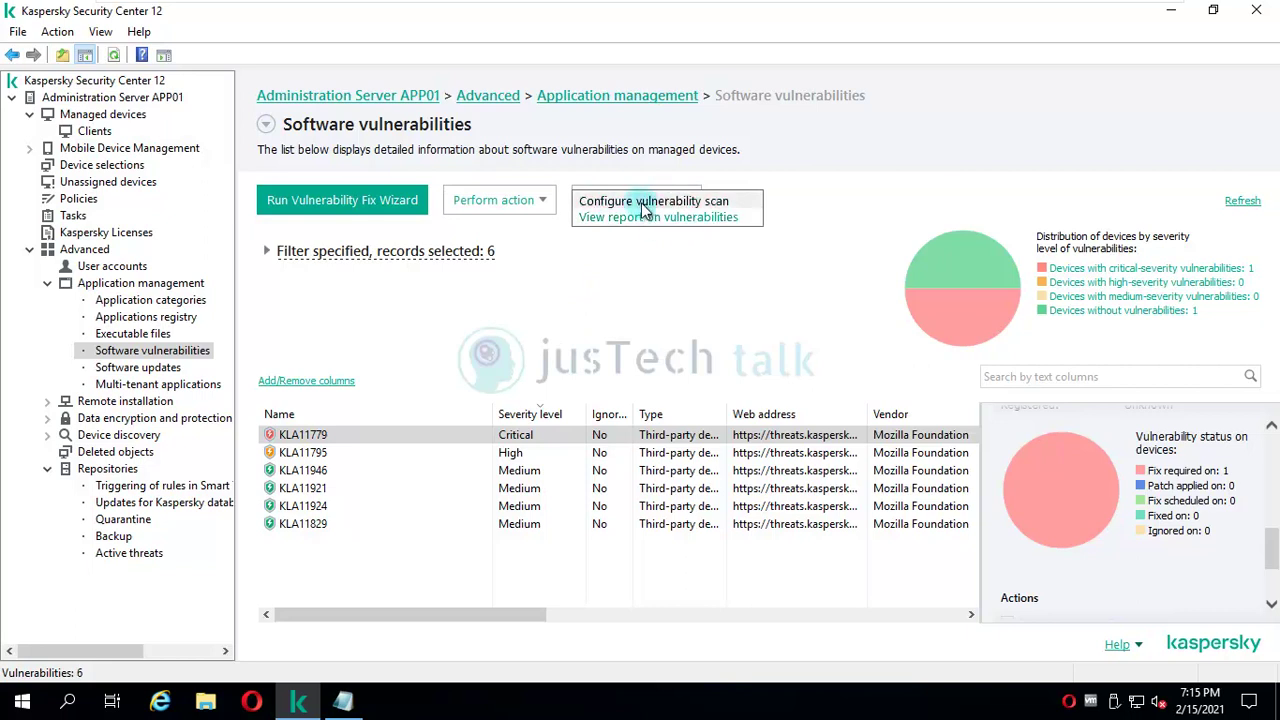
left_click(645, 203)
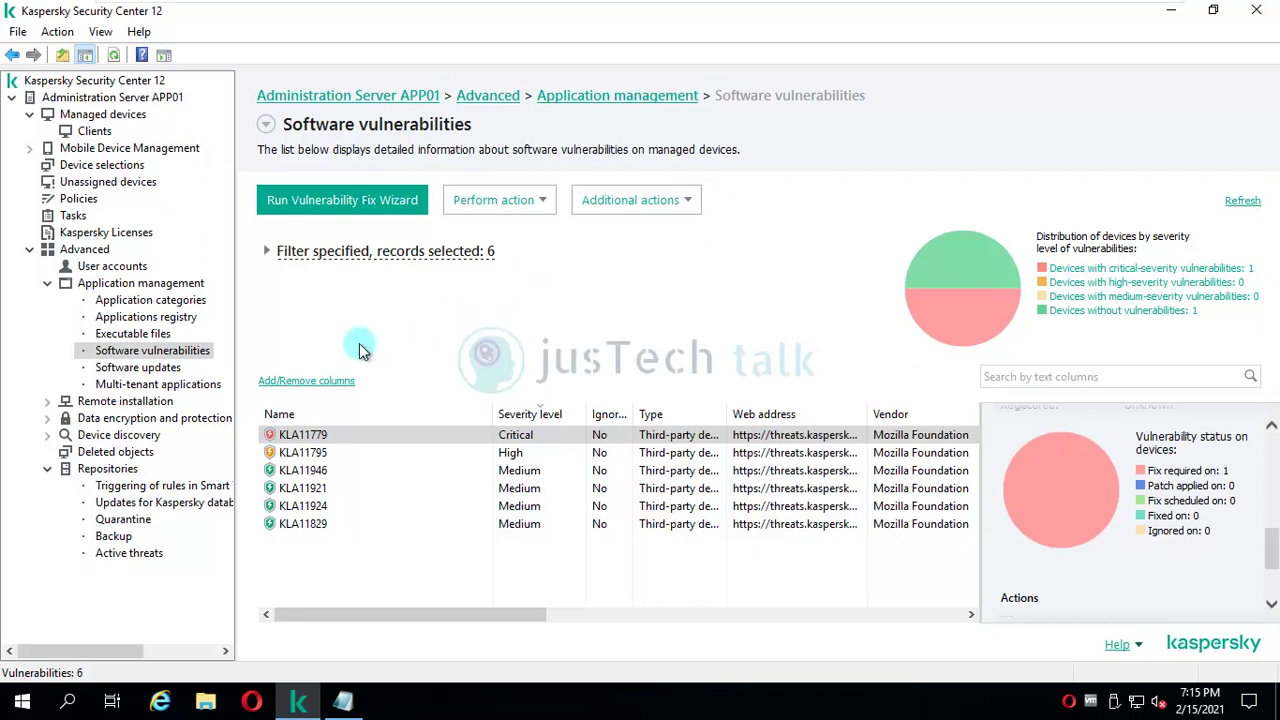
Run the Vulnerability Fix Wizard for KLA11779 and choose to create a new fix task
left_click(318, 204)
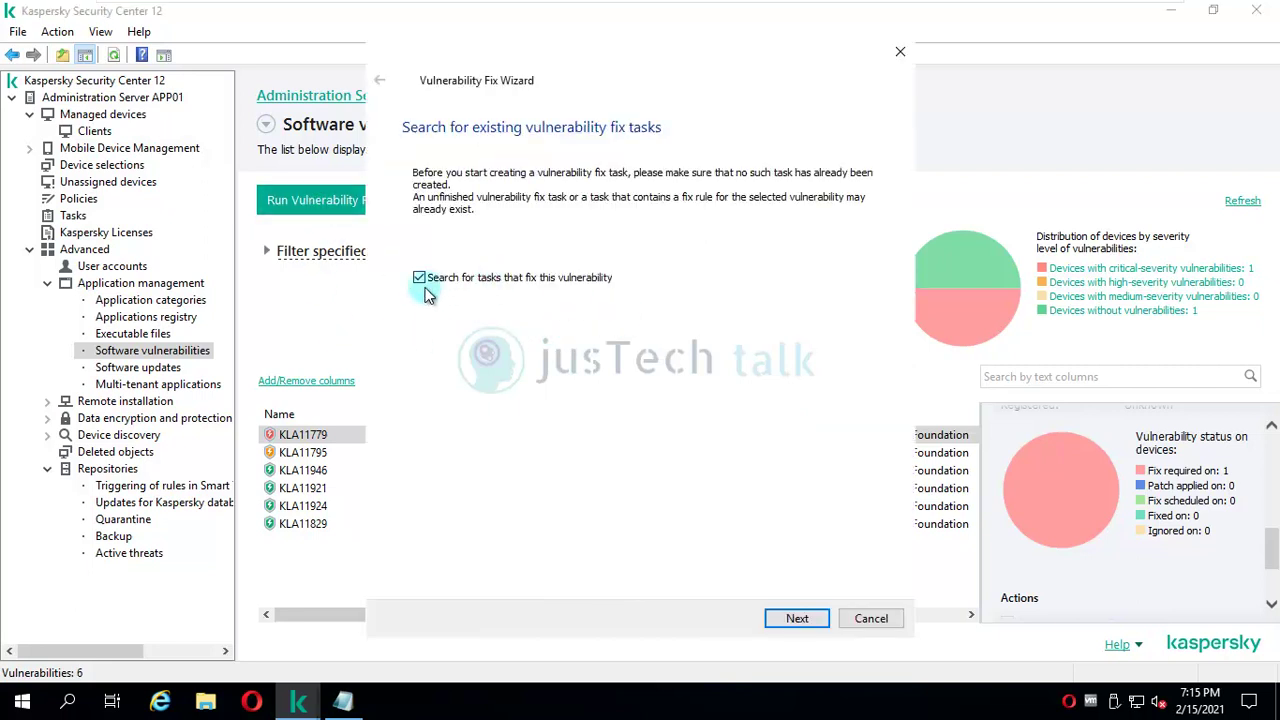
left_click(812, 618)
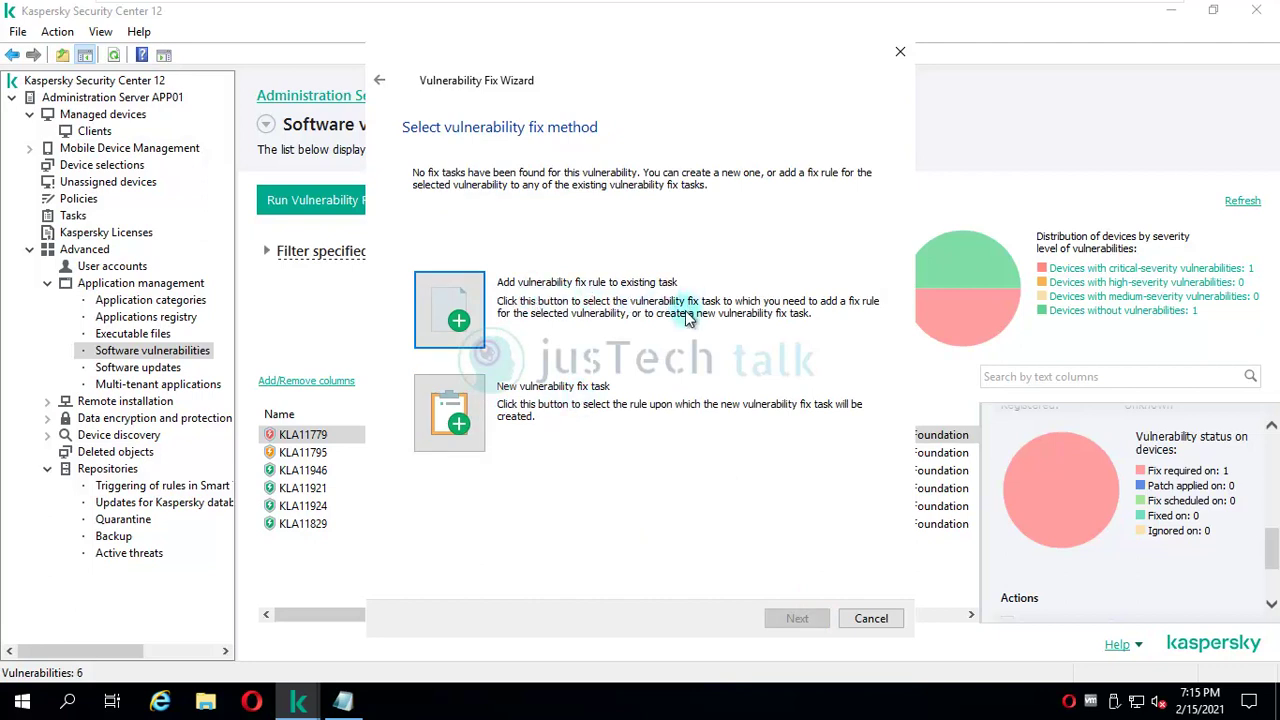
left_click(461, 437)
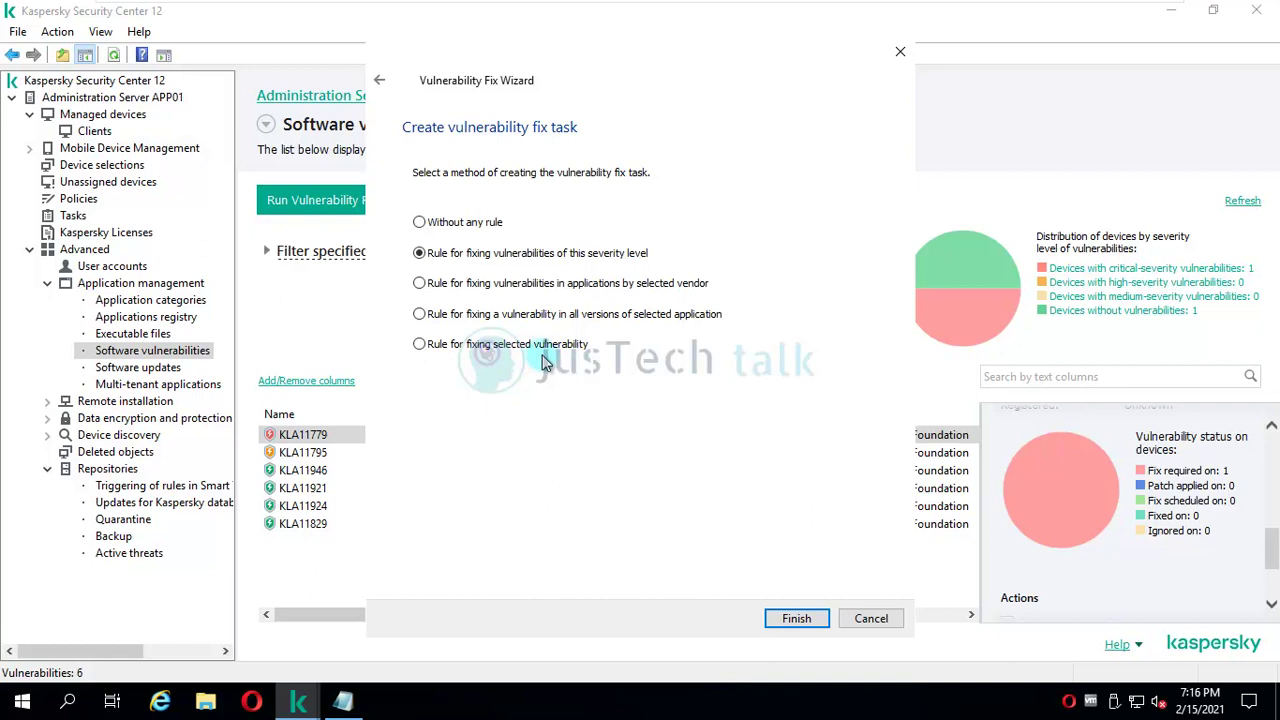
Cancel the fix wizard and select the Mozilla Thunderbird 78.7.0 entry under Software updates
left_click(870, 618)
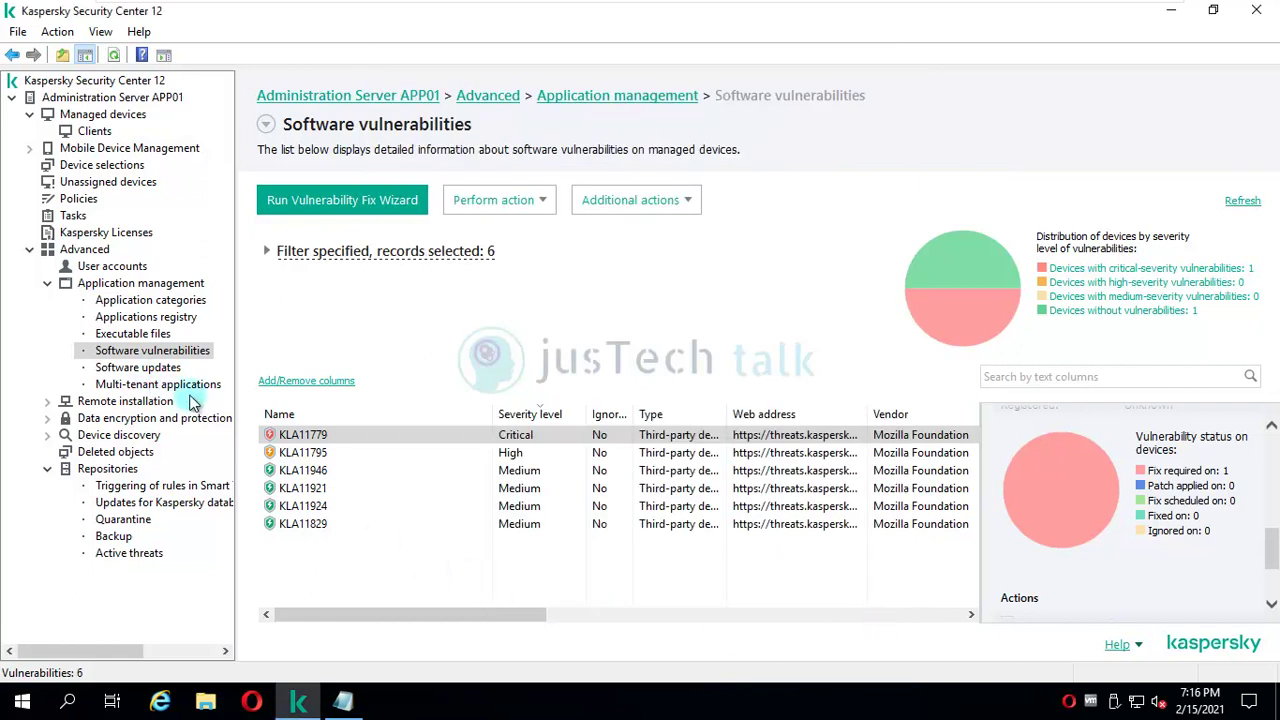
left_click(145, 369)
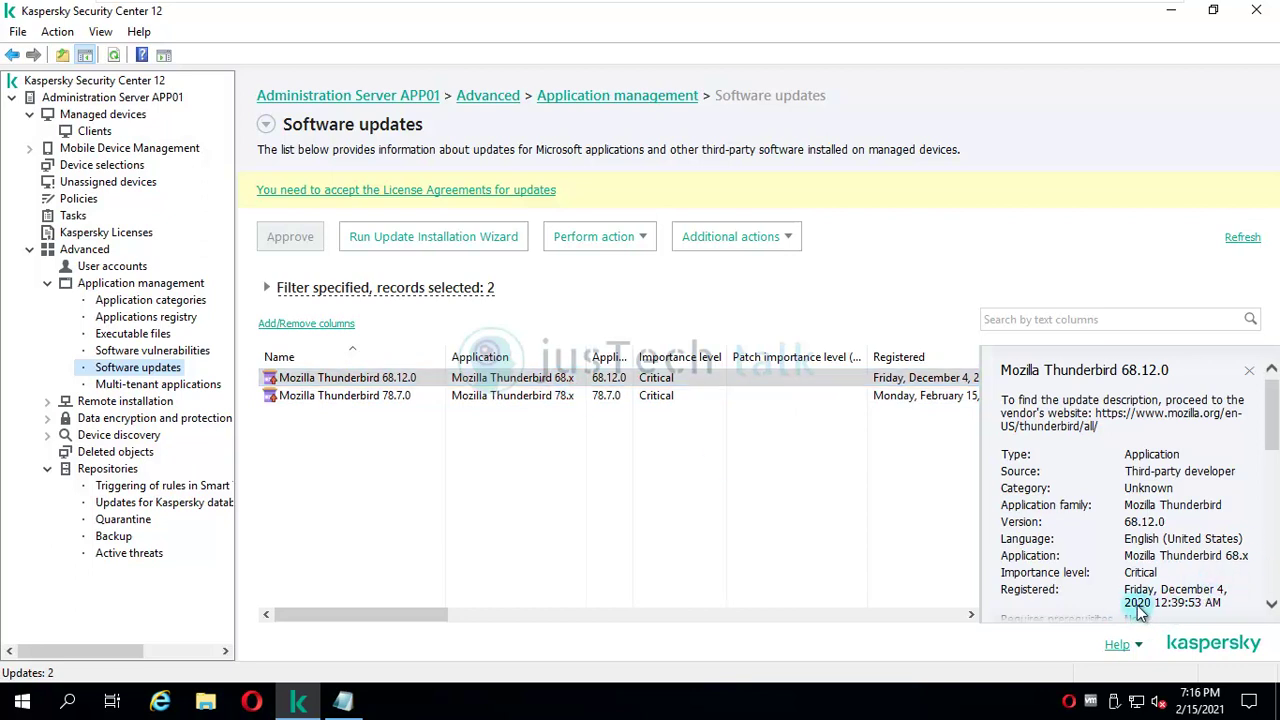
left_click(338, 397)
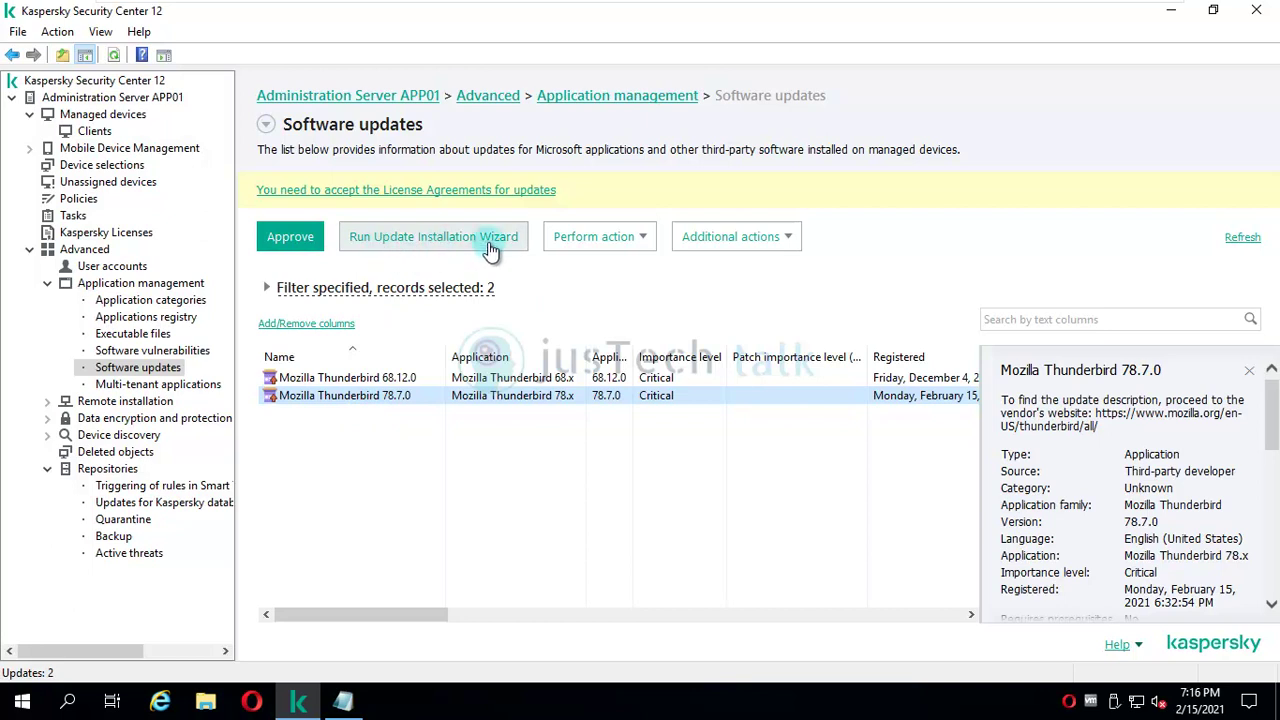
Review the update's action and additional-option menus, then return to the Software updates list
left_click(612, 237)
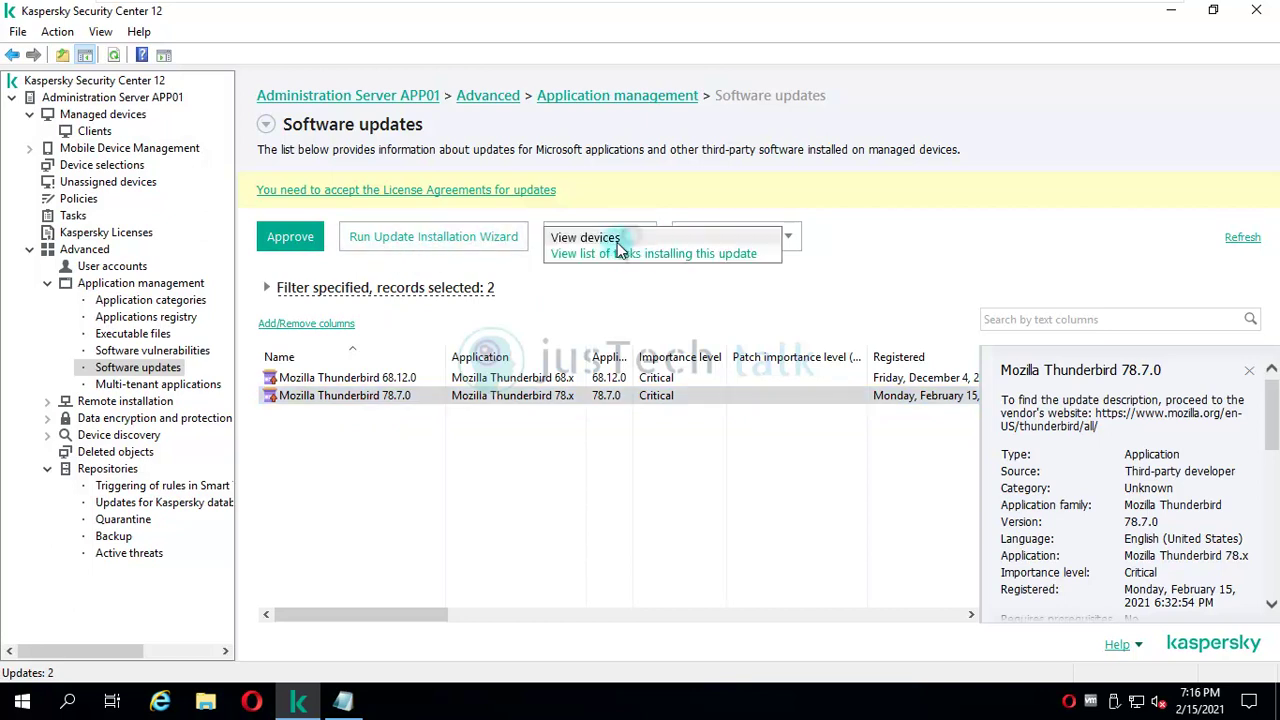
left_click(670, 298)
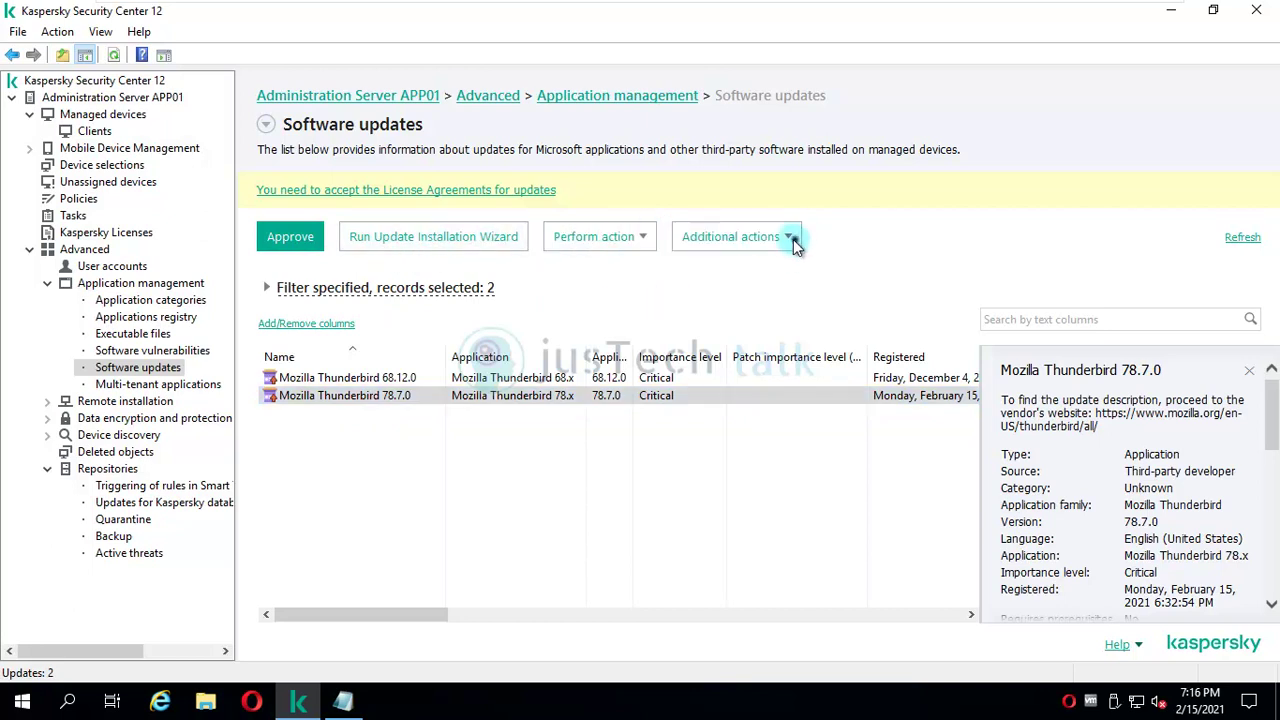
left_click(682, 237)
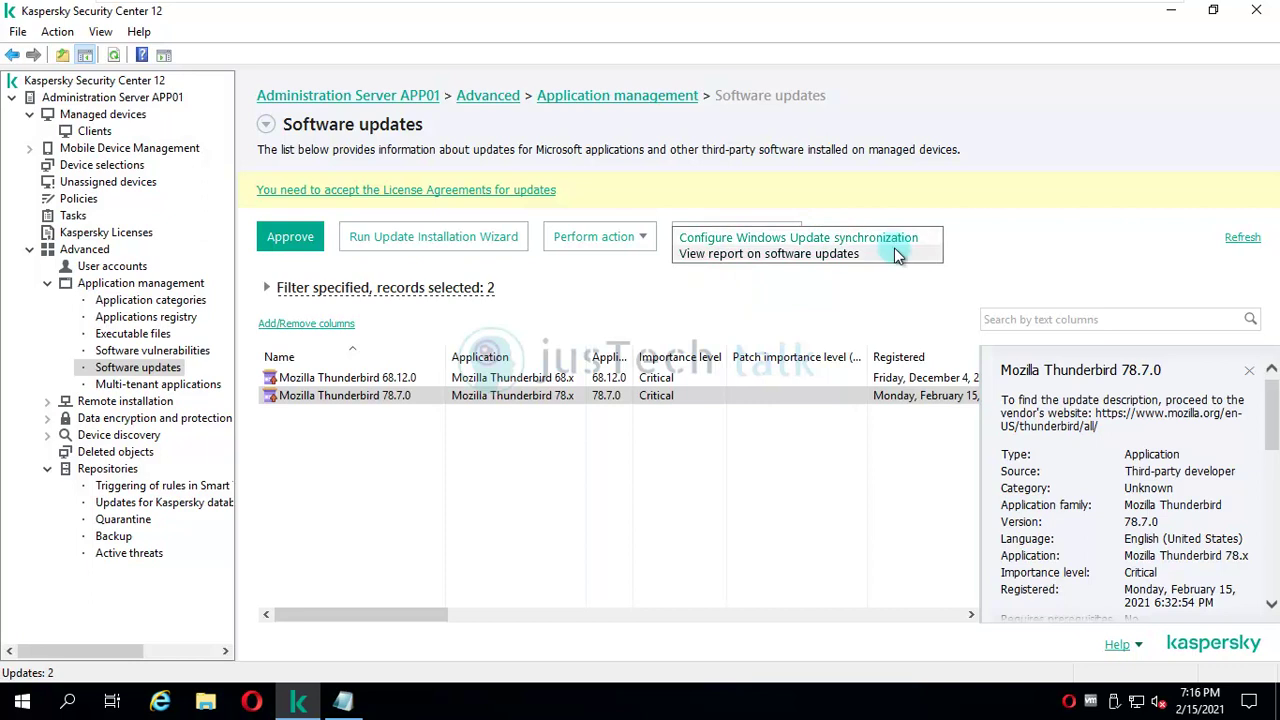
left_click(716, 308)
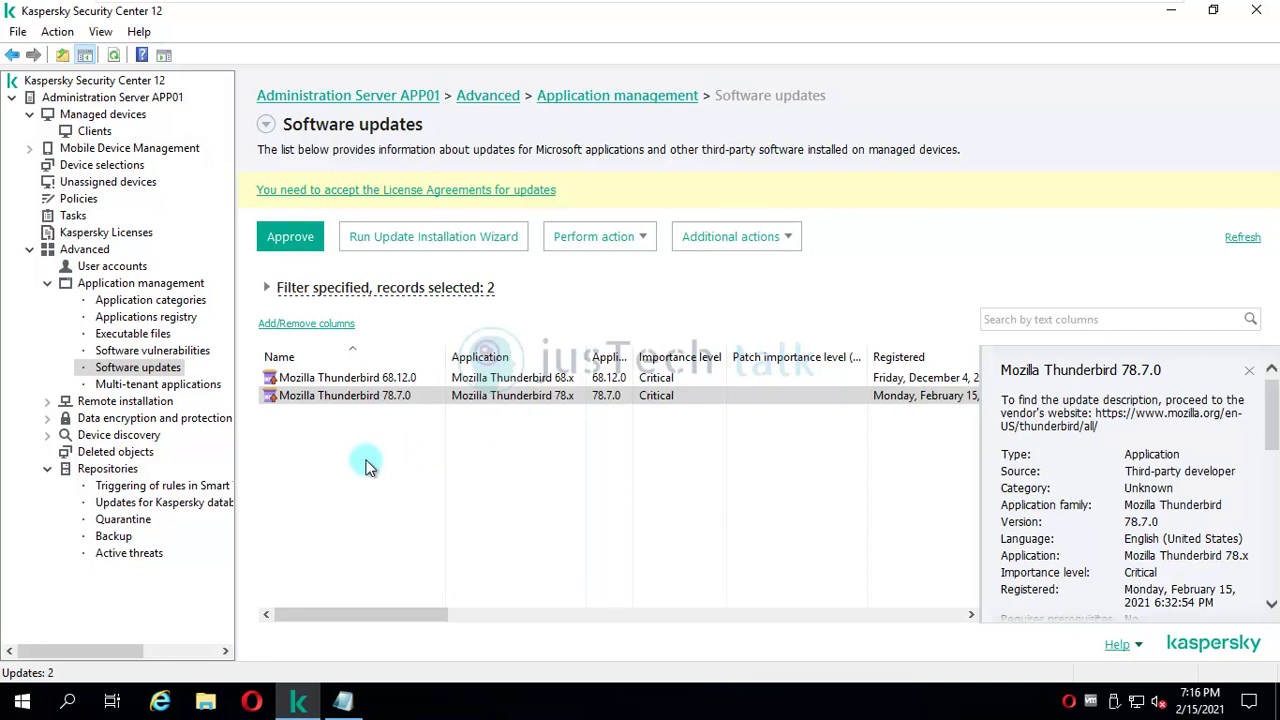
left_click(168, 357)
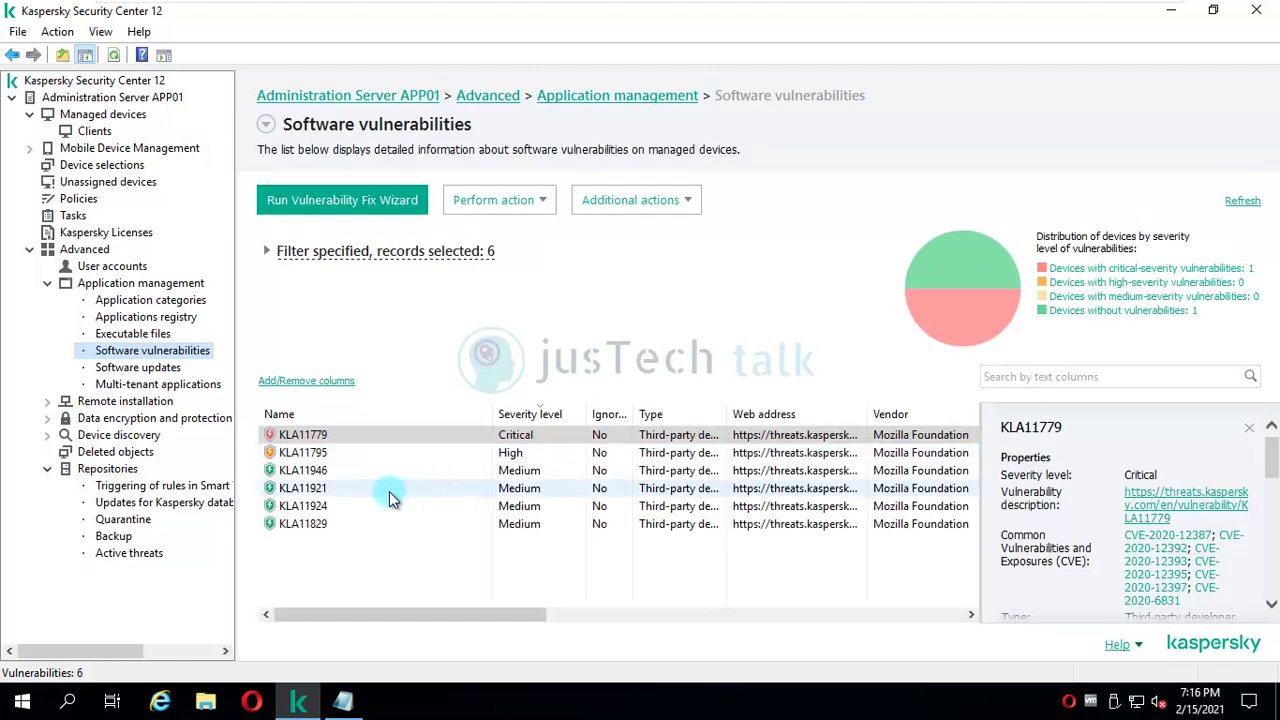
left_click(135, 369)
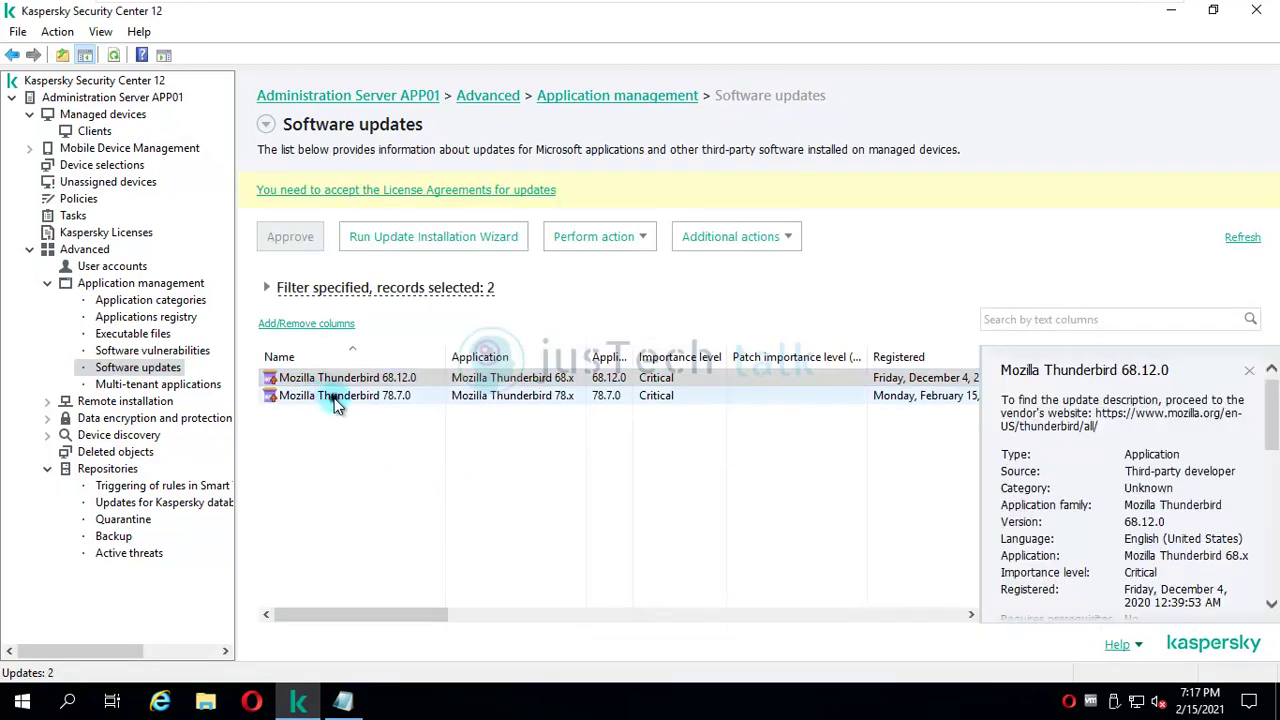
Approve the Thunderbird 78.7.0 update and accept License Agreement 1
left_click(334, 398)
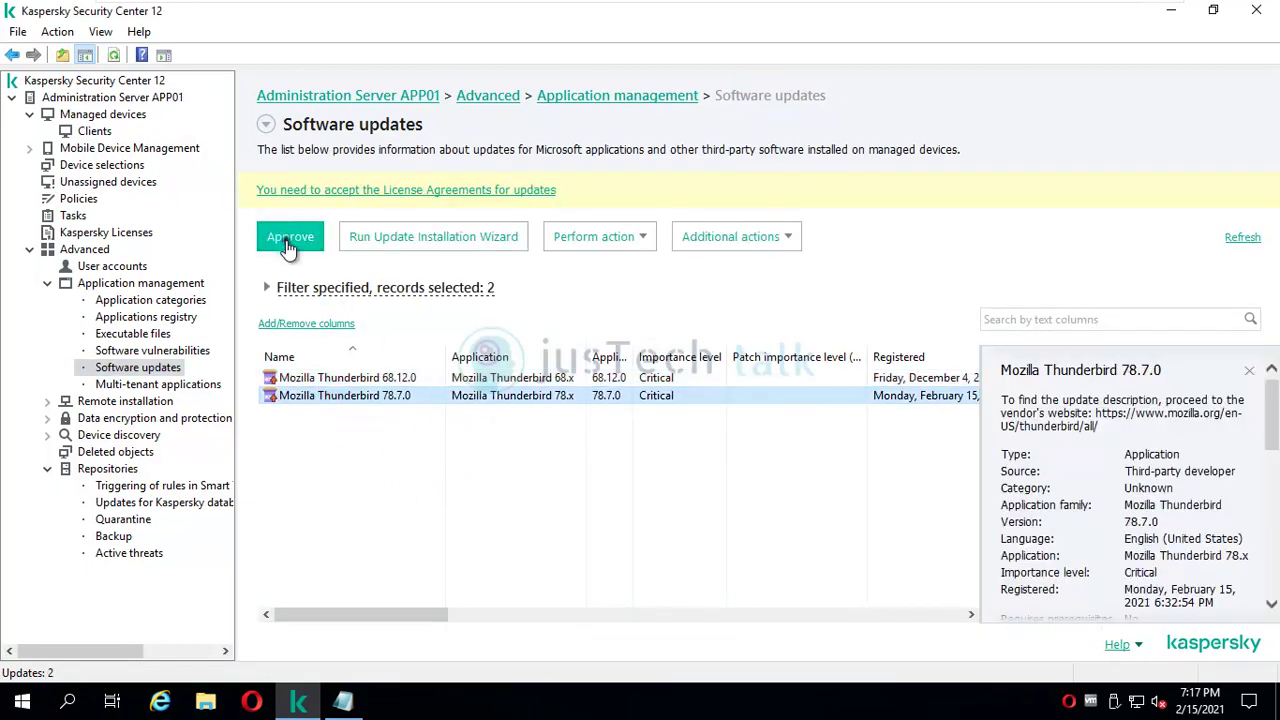
left_click(289, 242)
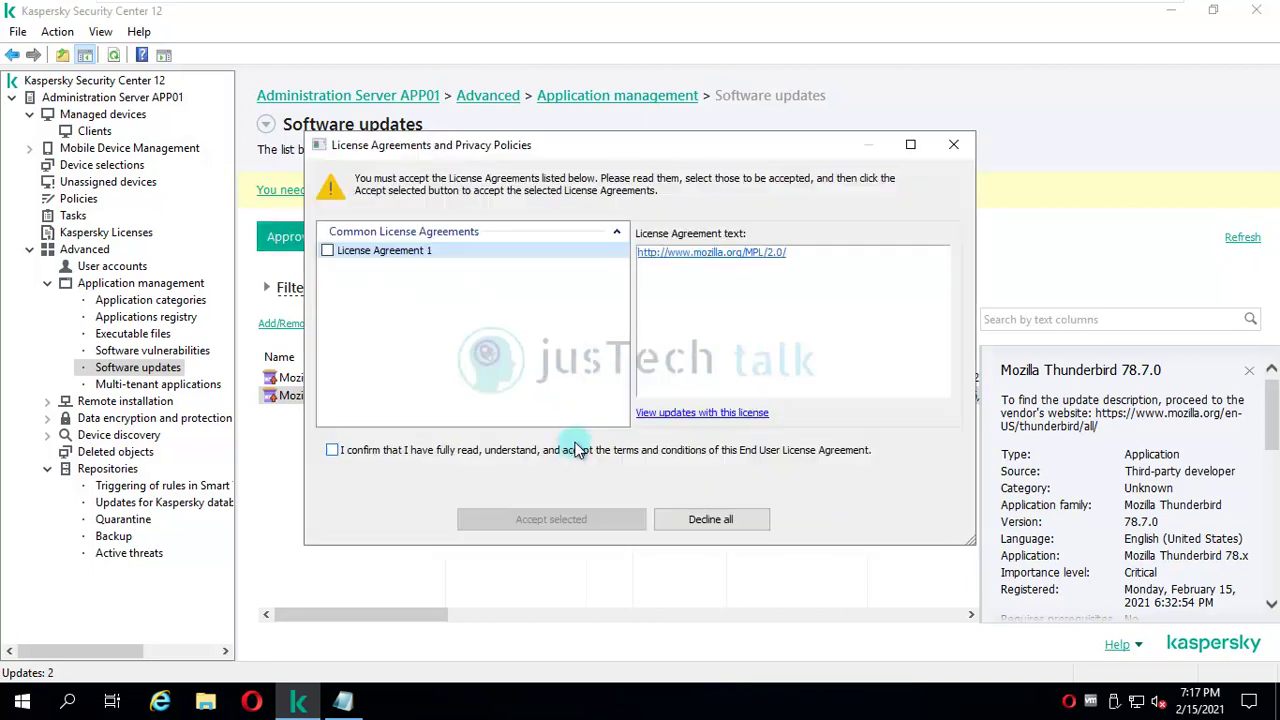
left_click(328, 251)
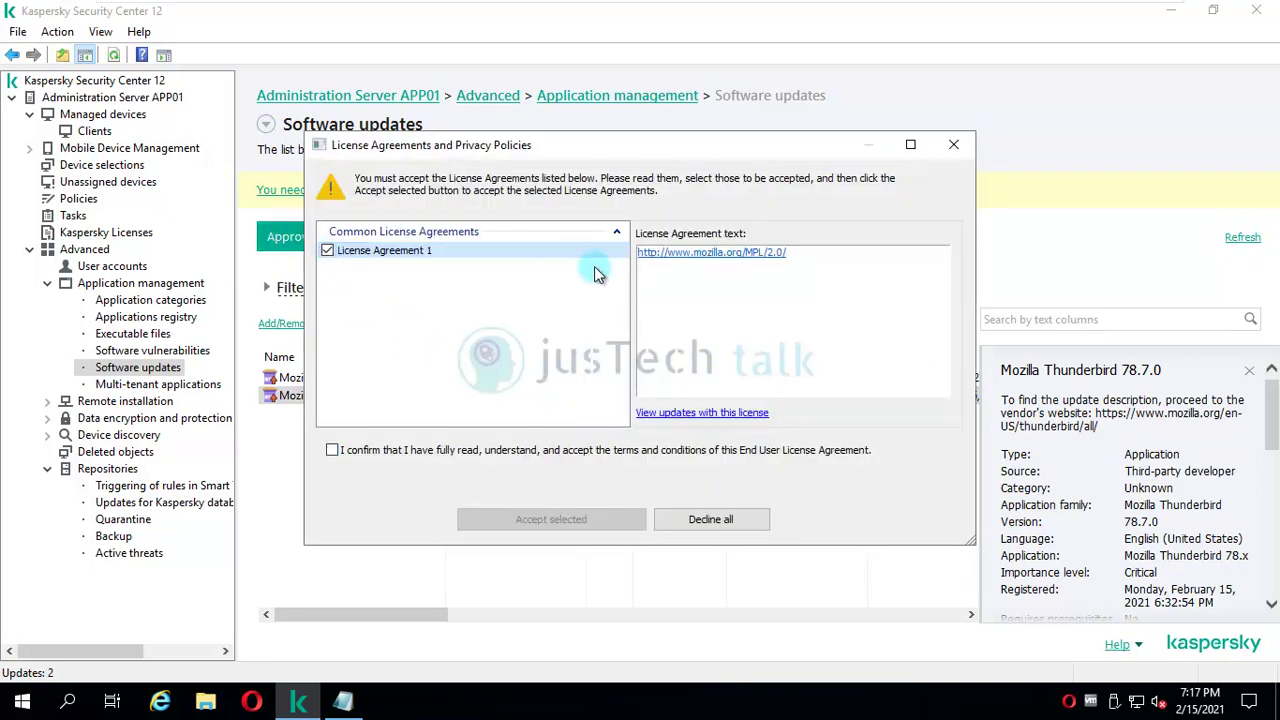
left_click(332, 450)
left_click(586, 518)
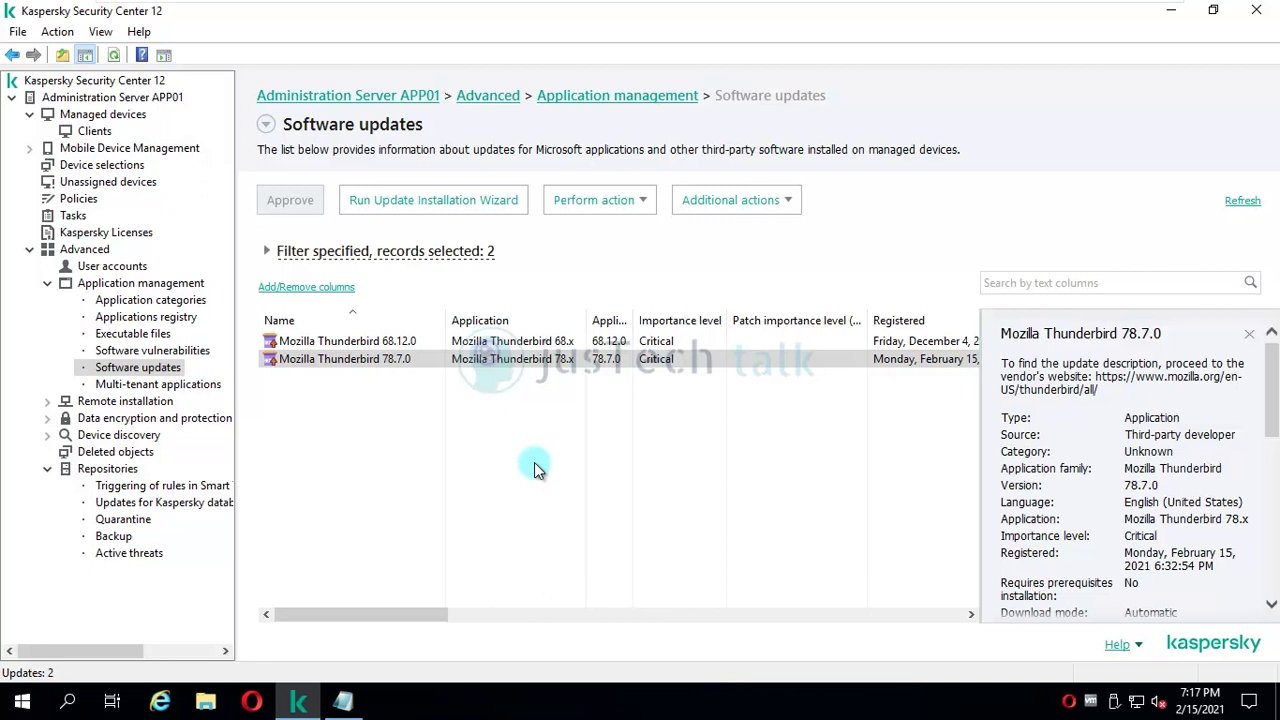
Start installing the Thunderbird 78.7.0 update as a new update installation task
left_click(320, 360)
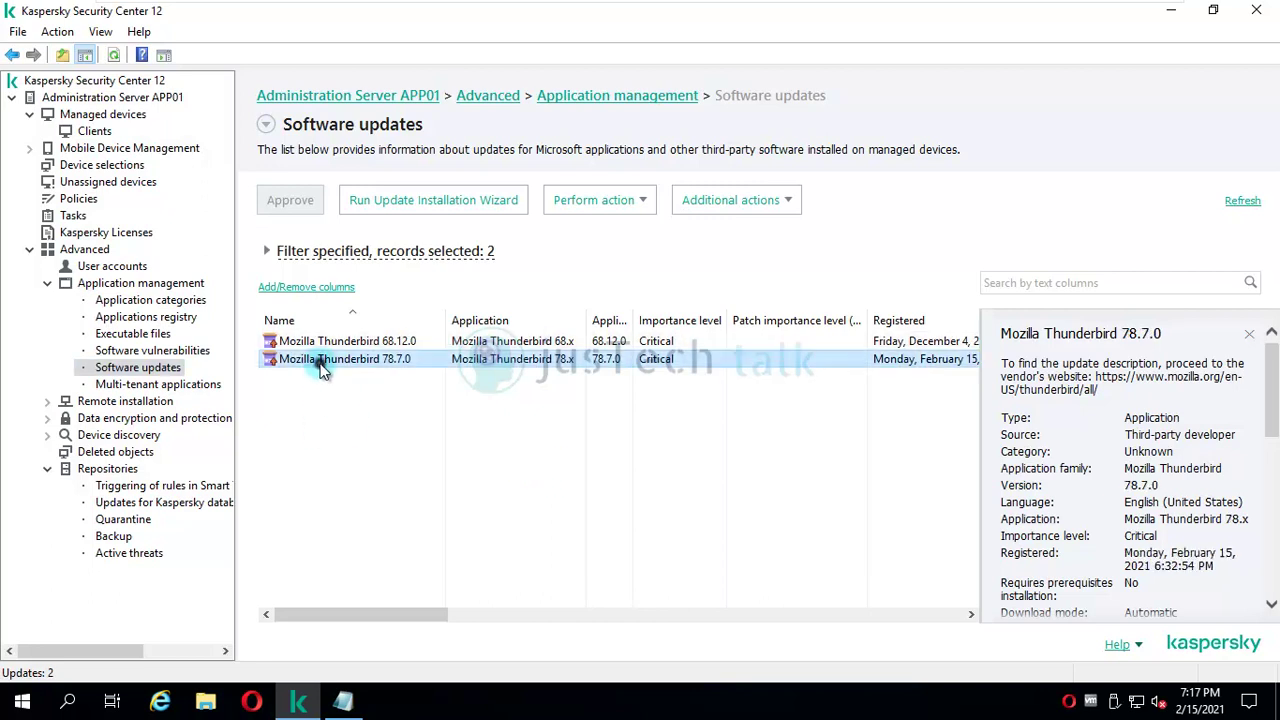
left_click(428, 200)
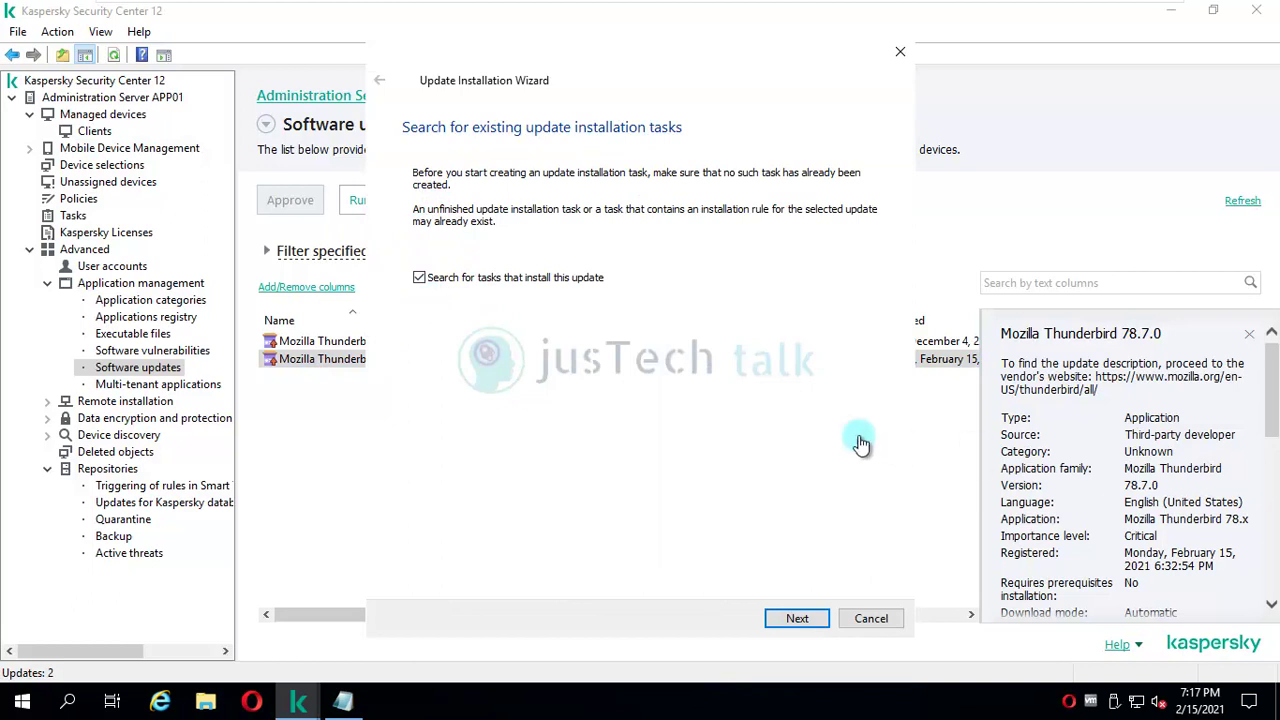
left_click(800, 618)
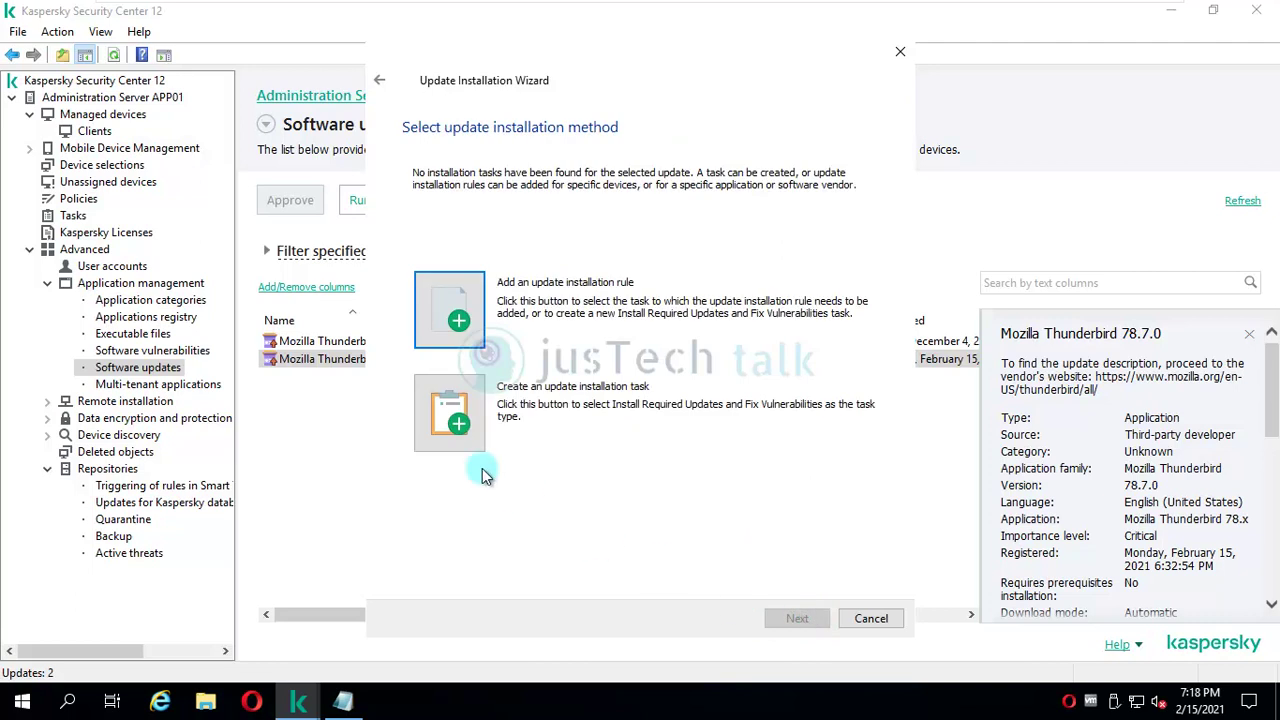
left_click(449, 416)
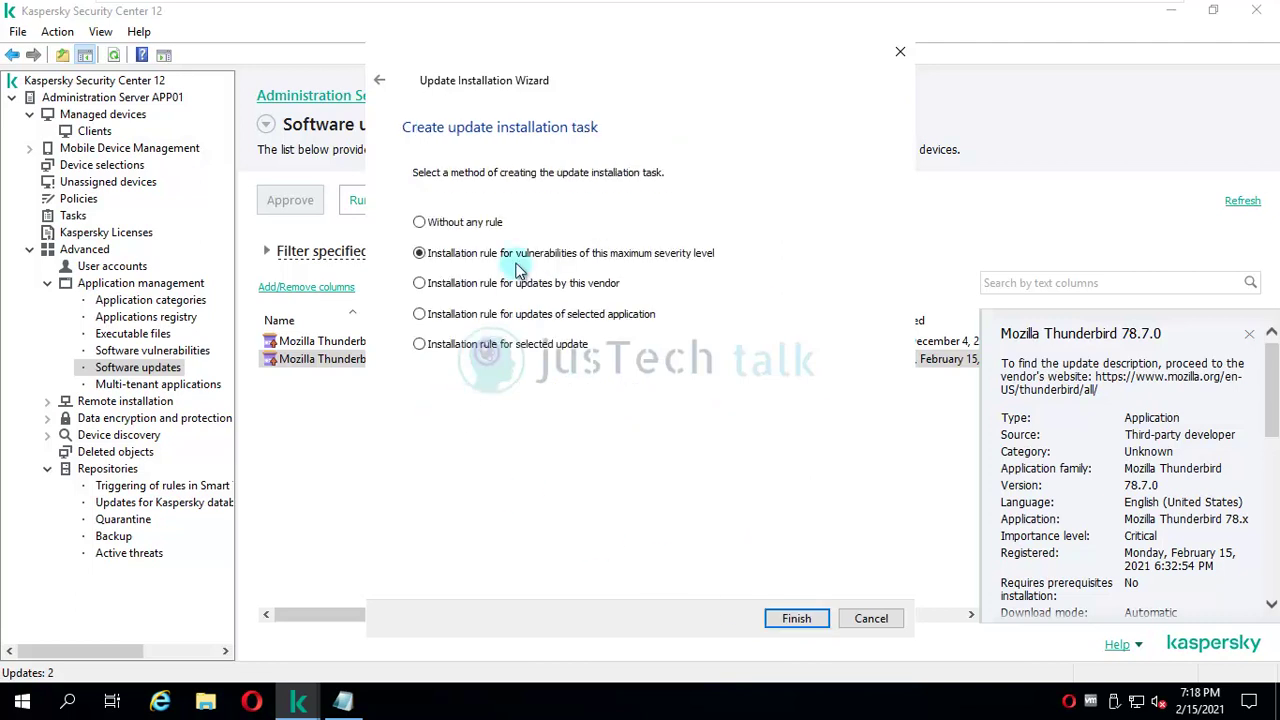
Use the selected-application installation rule and include required prerequisite updates
left_click(445, 258)
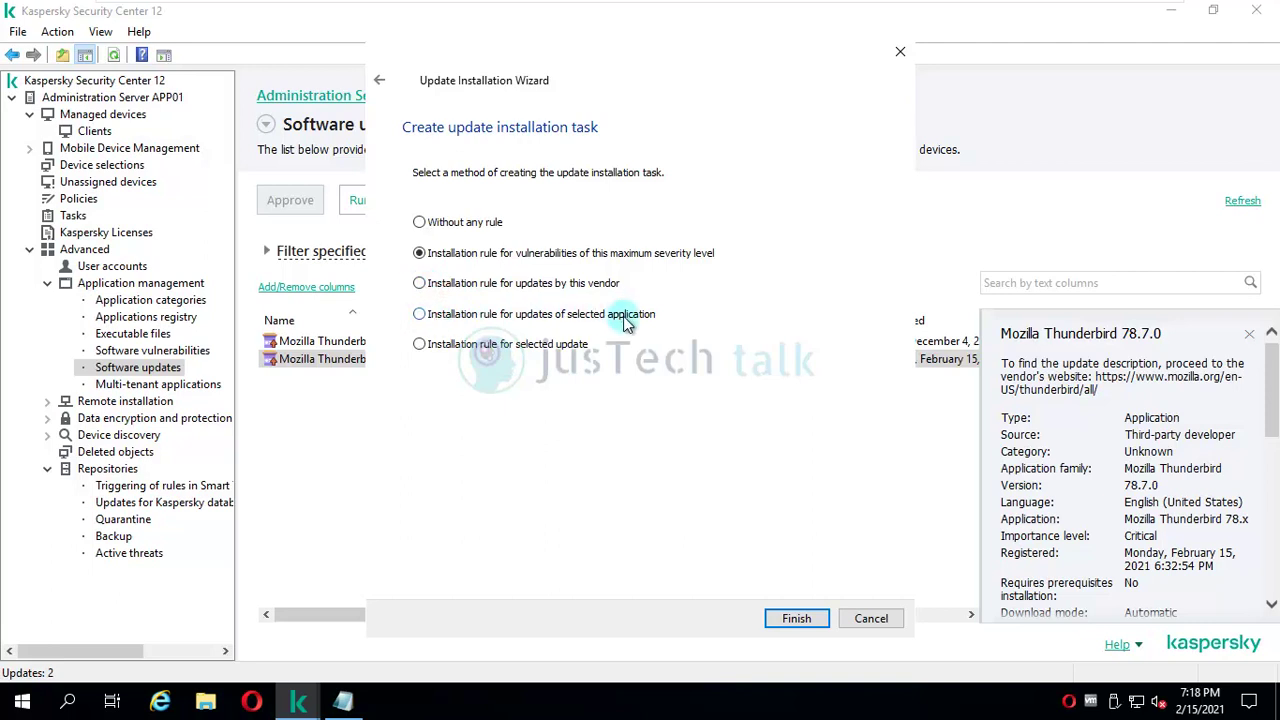
left_click(420, 314)
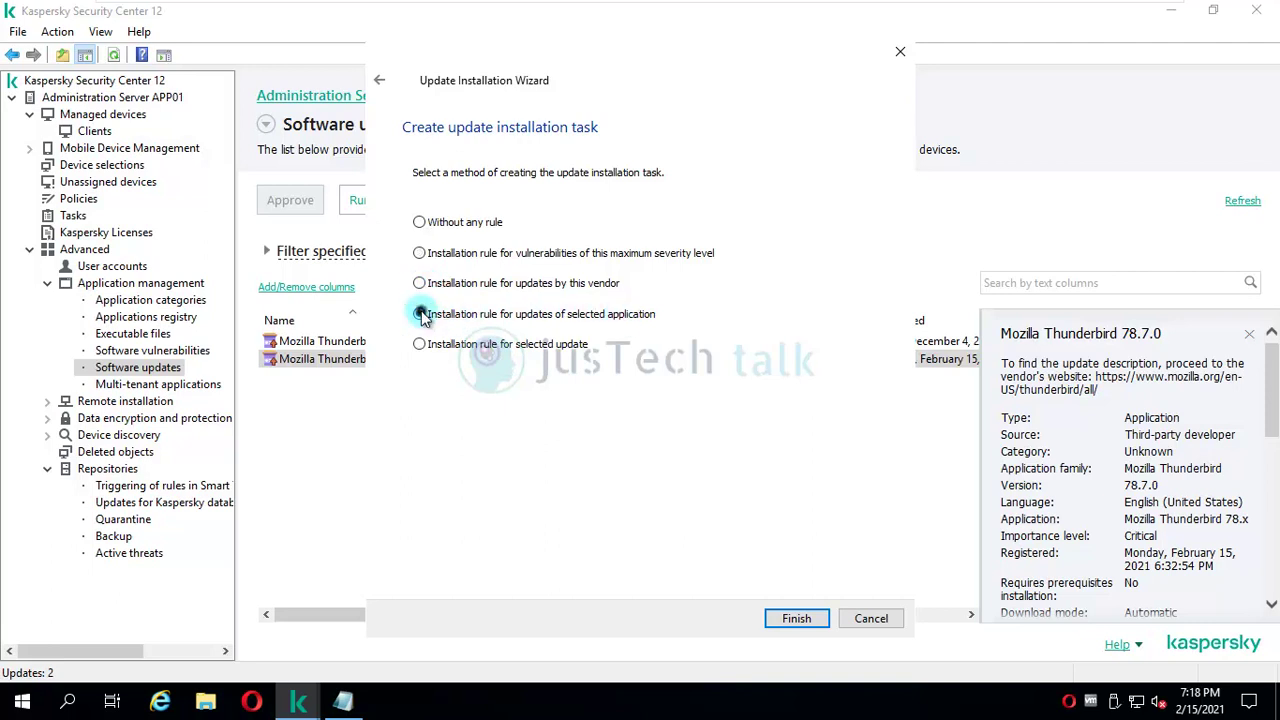
left_click(799, 620)
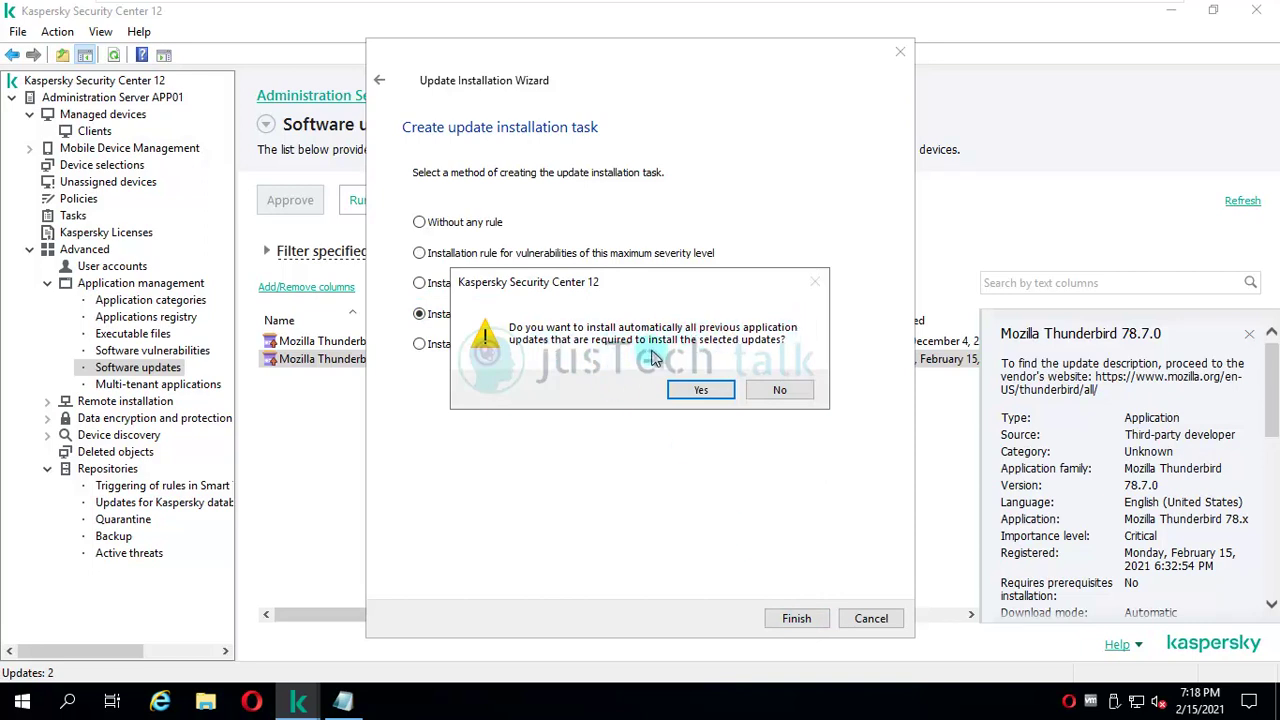
left_click(700, 390)
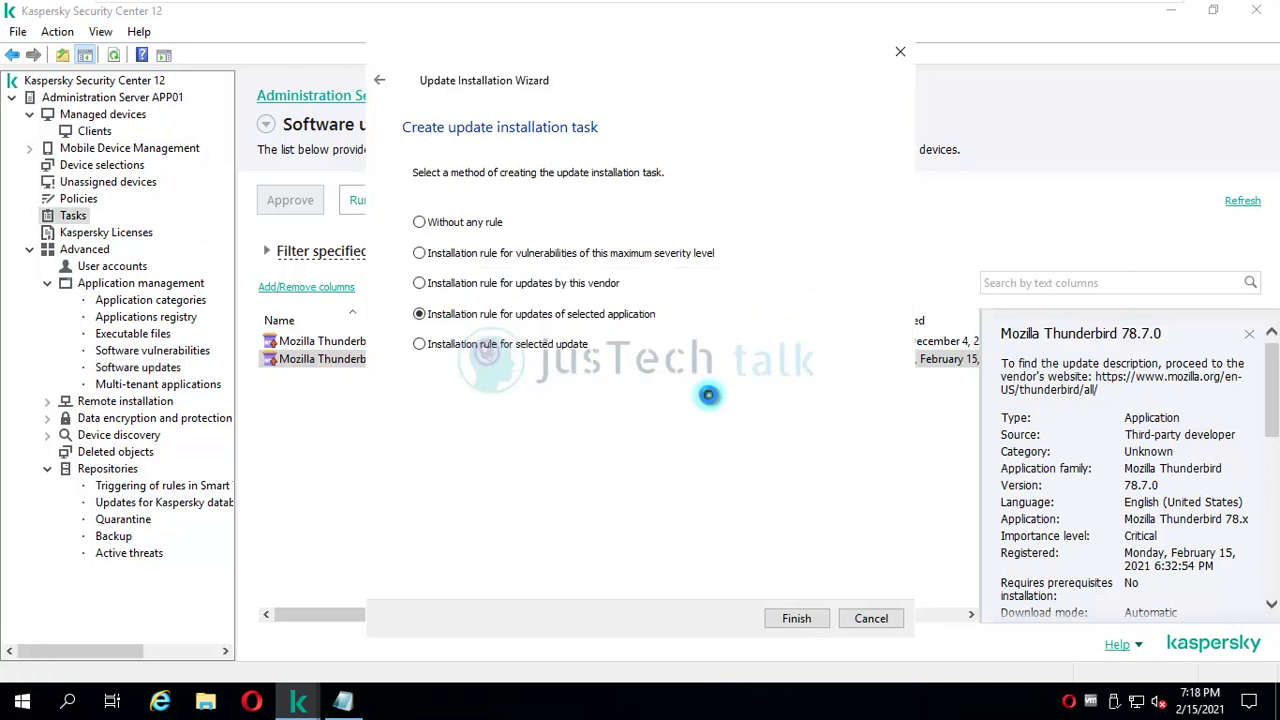
Keep 'Prompt user for action' but turn off the 30-minute forced restart and 5-minute repeat prompt
left_click(808, 619)
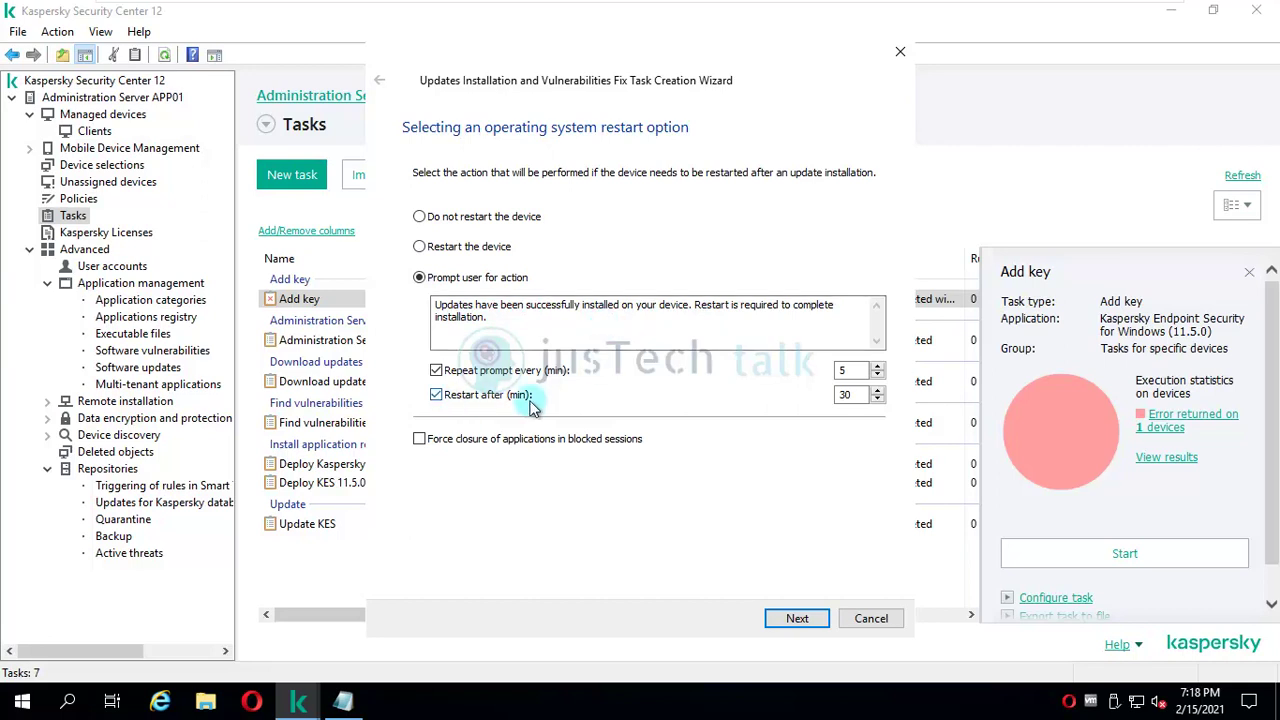
left_click(437, 395)
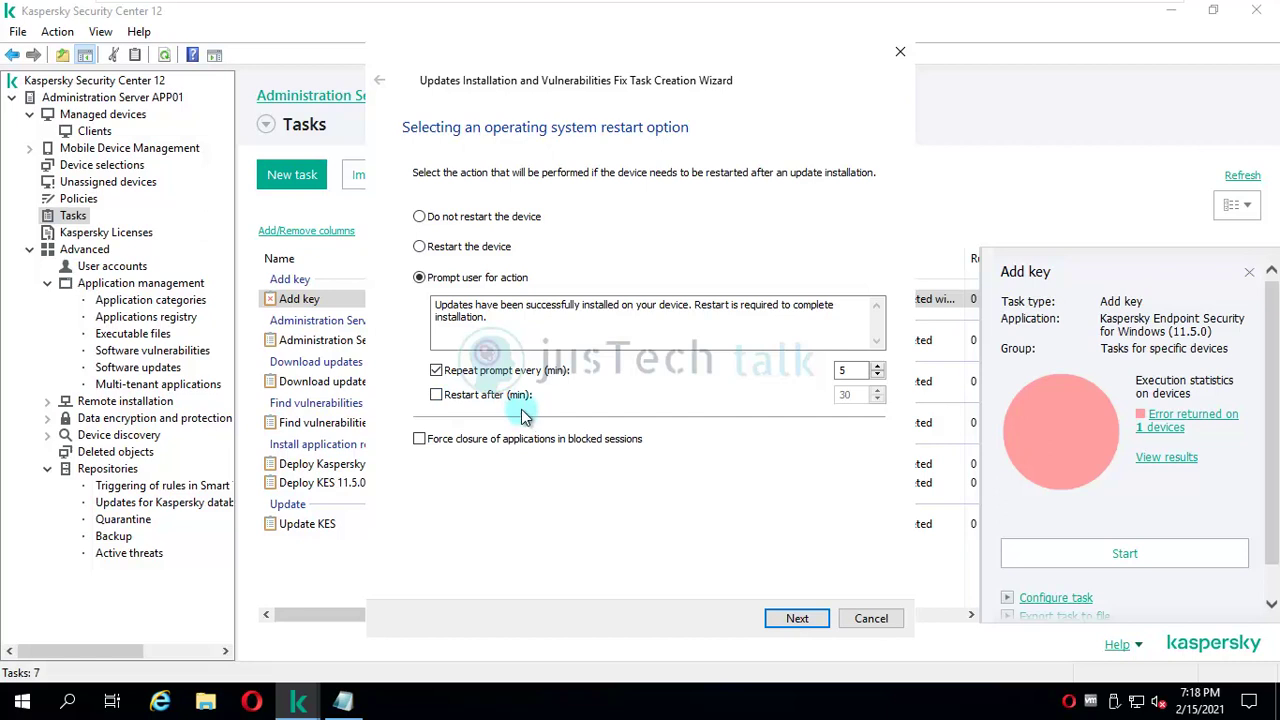
left_click(436, 371)
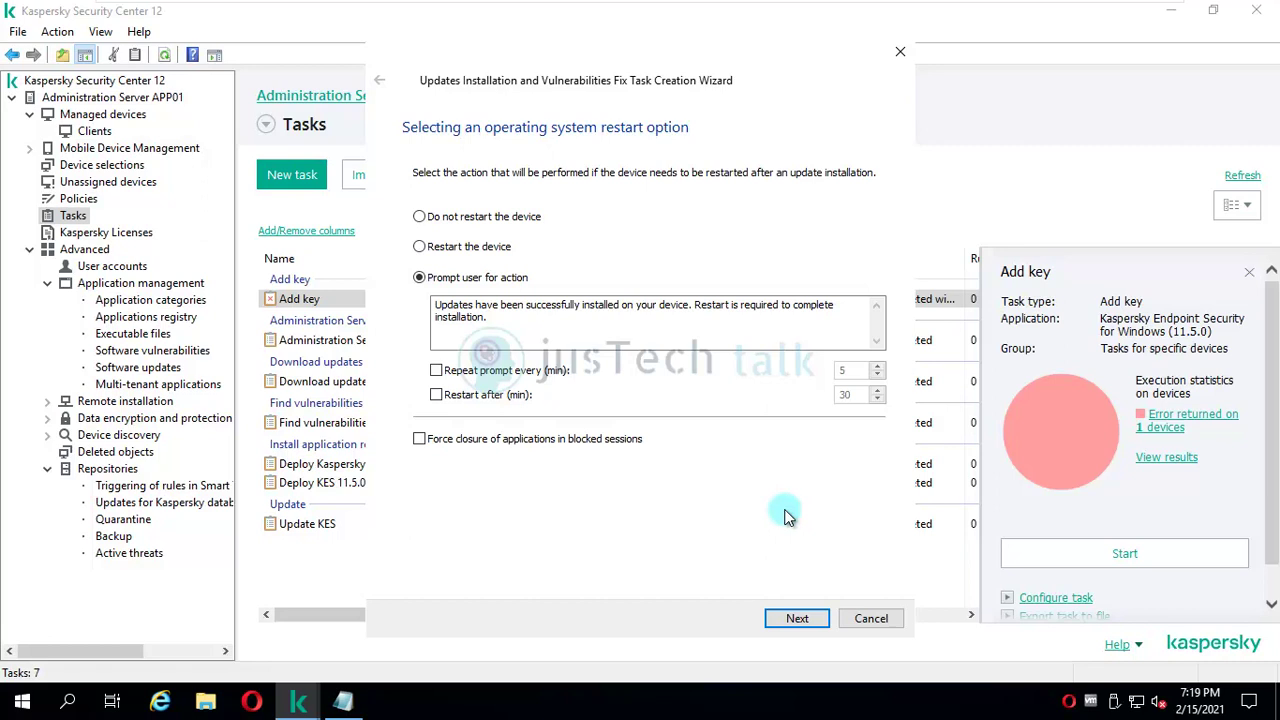
Assign the update task to LPT01 under Managed devices > Clients
left_click(796, 619)
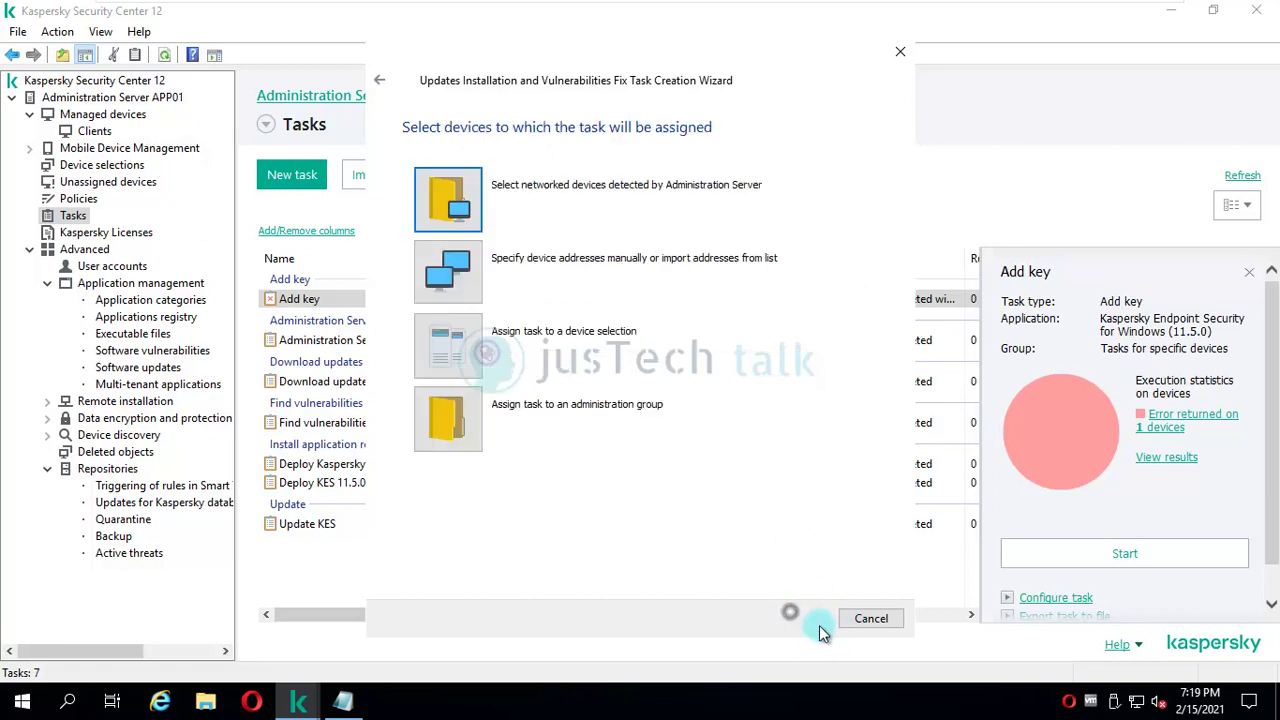
double_click(443, 200)
left_click(426, 177)
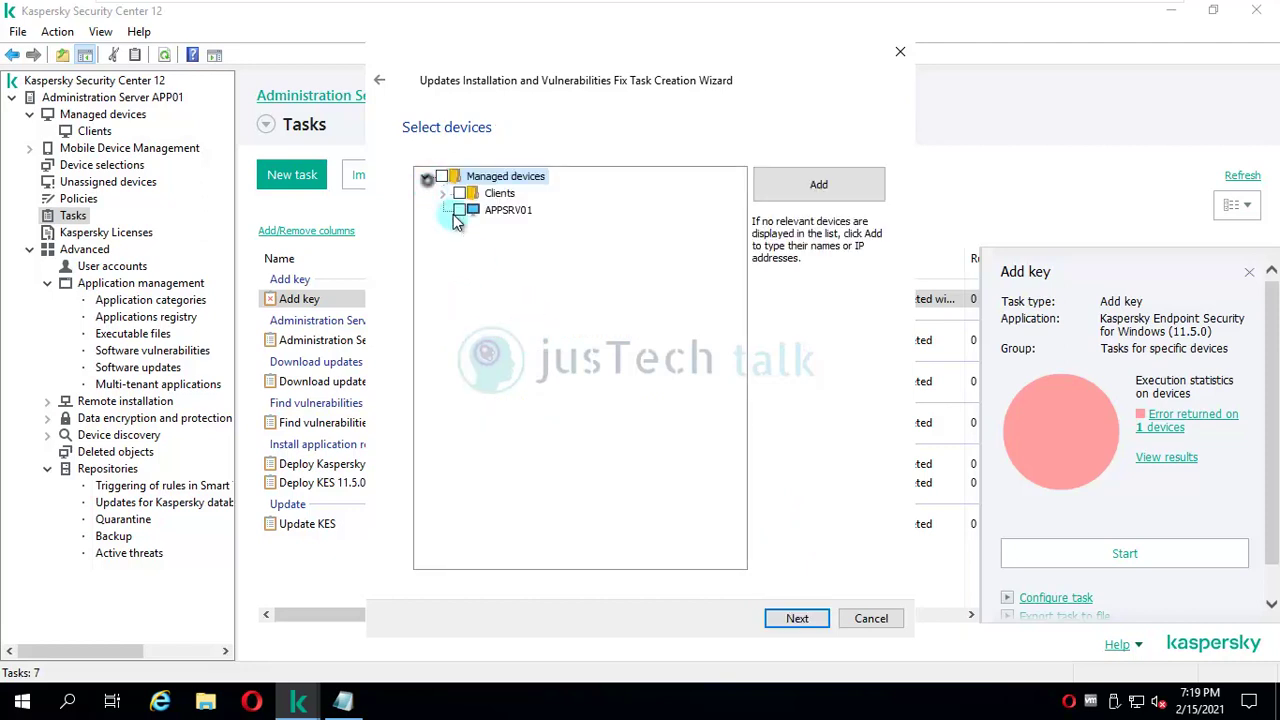
left_click(442, 193)
left_click(477, 211)
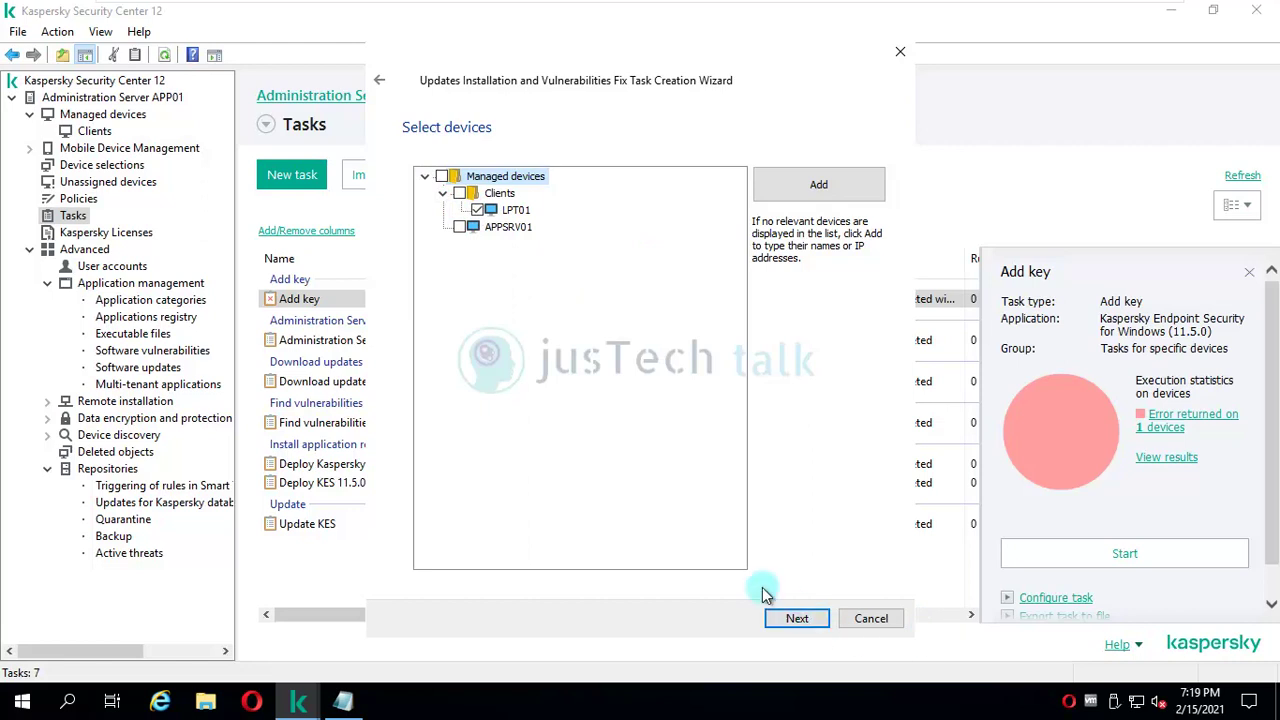
Keep the task's scheduled start at Manually and its default name, then finish the wizard
left_click(808, 618)
left_click(874, 179)
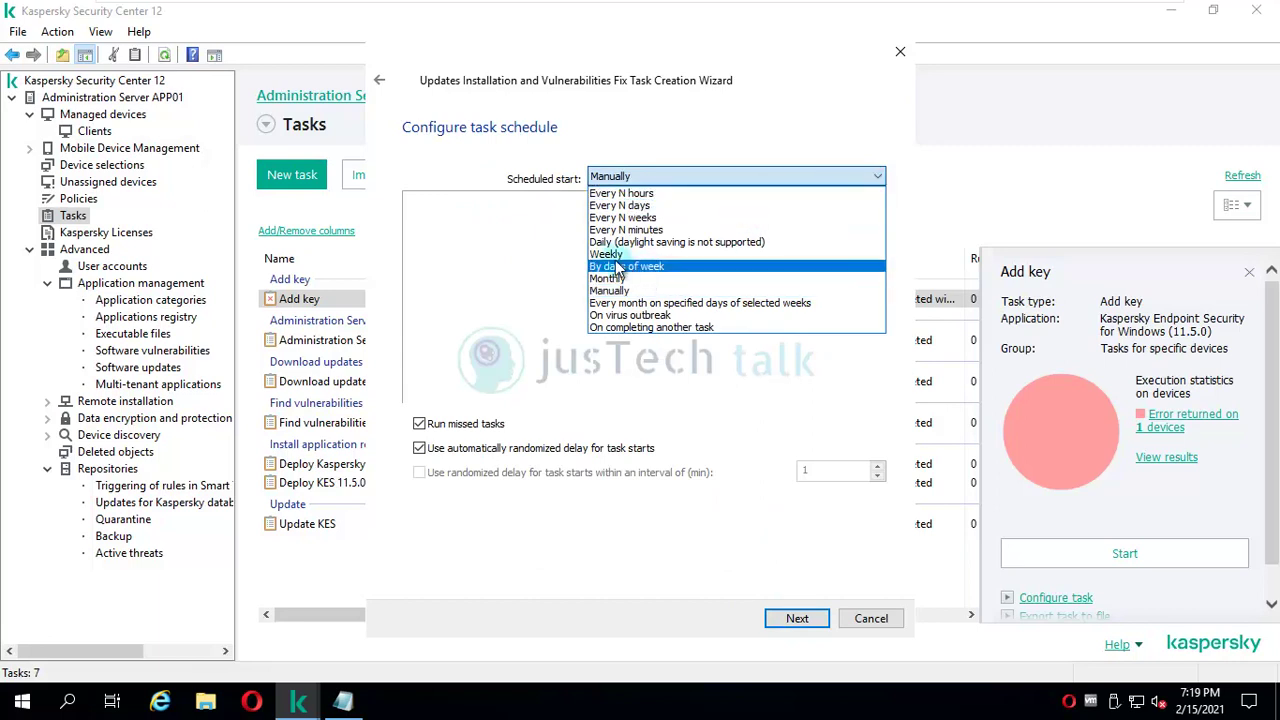
left_click(500, 346)
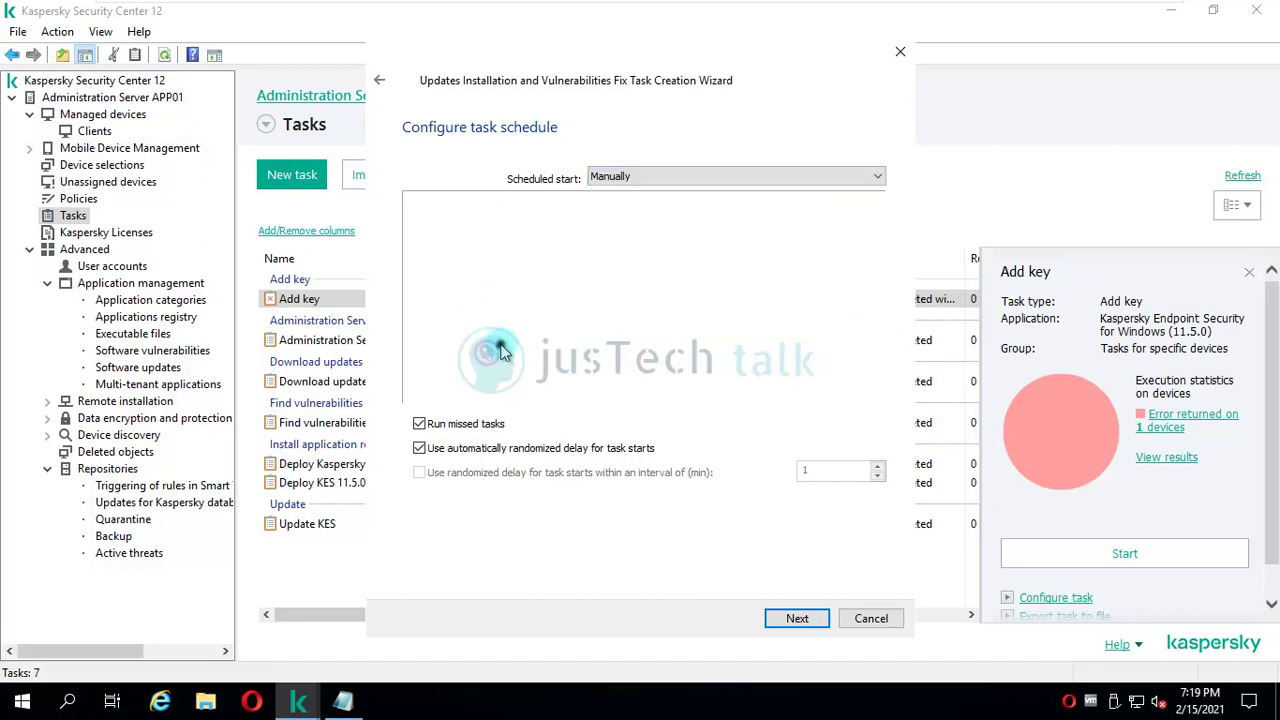
left_click(797, 619)
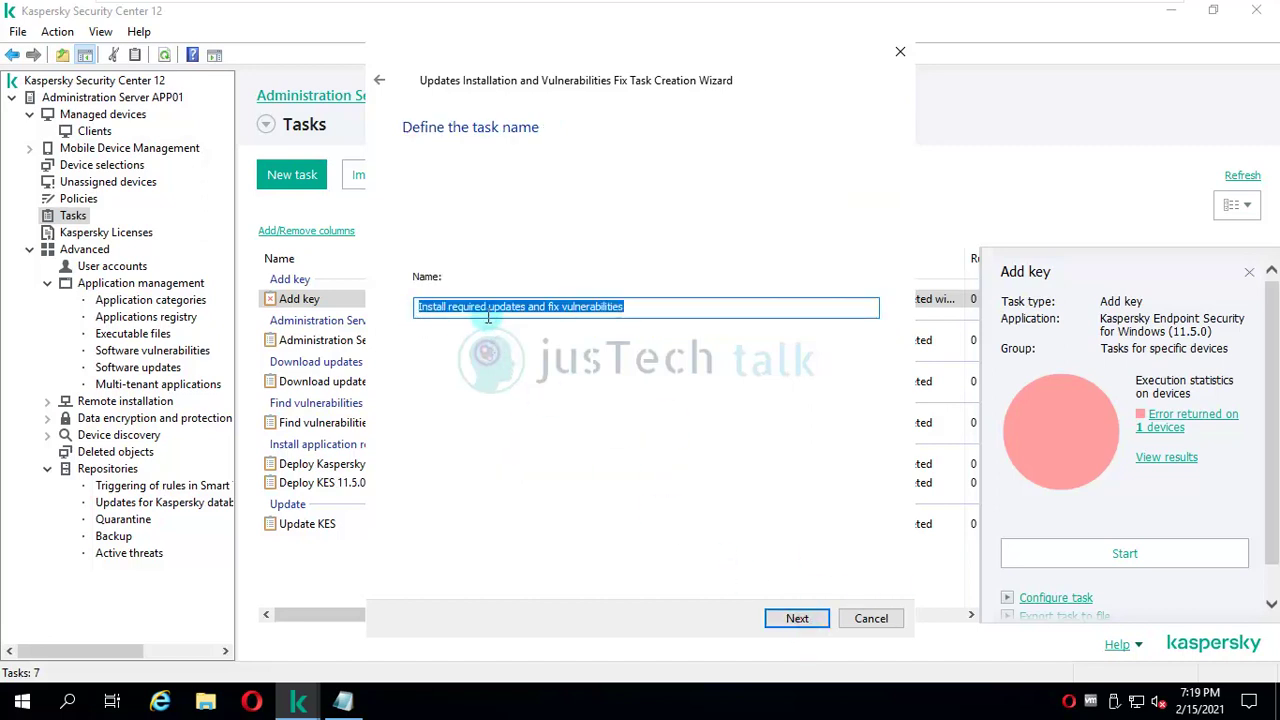
left_click(801, 620)
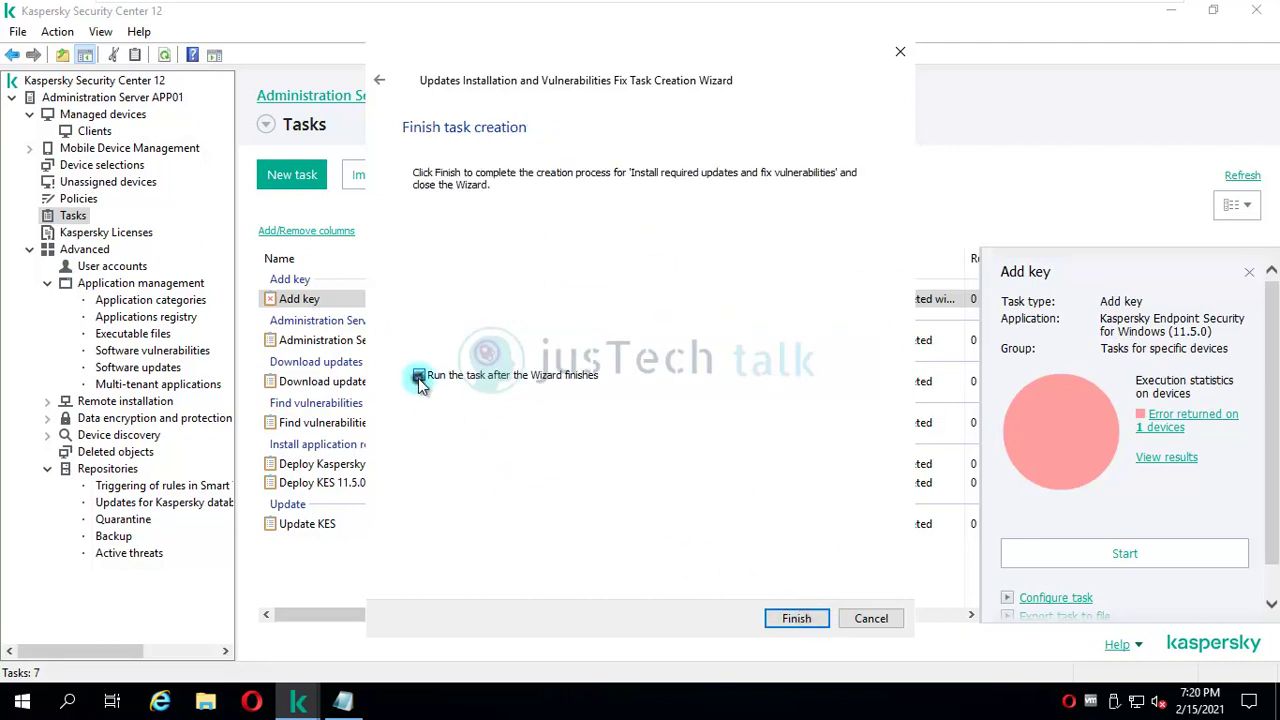
left_click(797, 619)
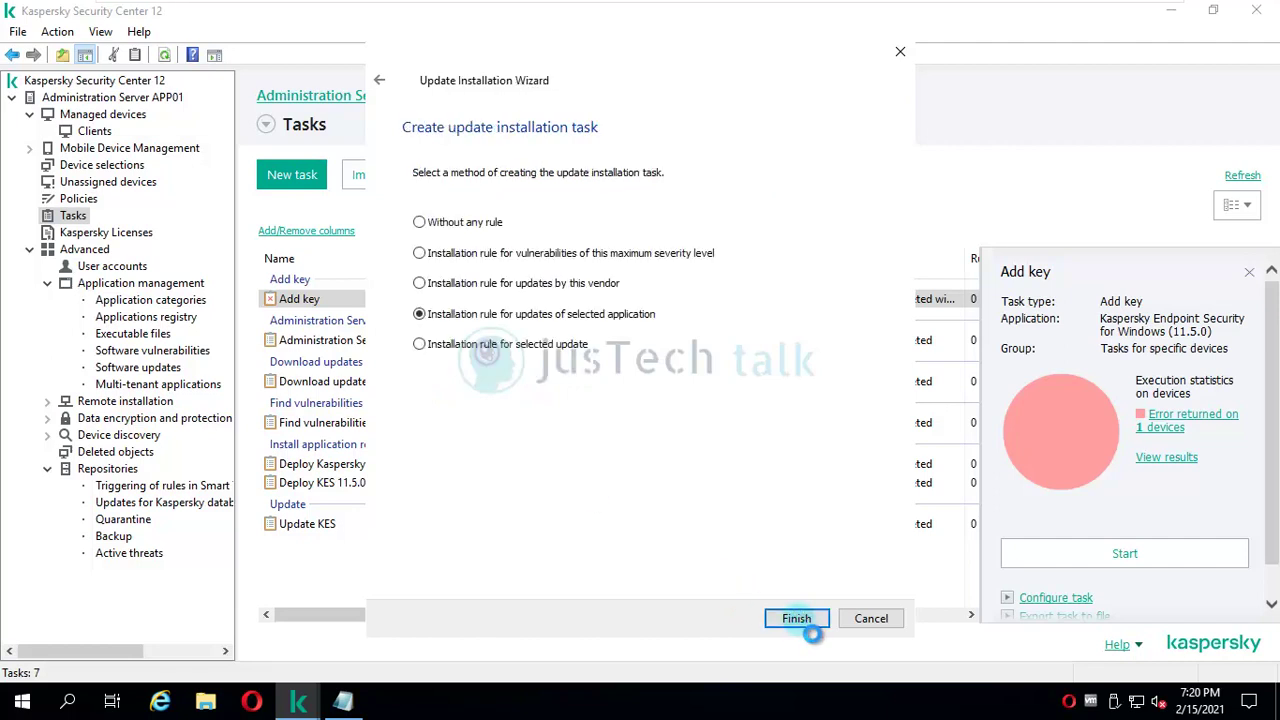
left_click(797, 619)
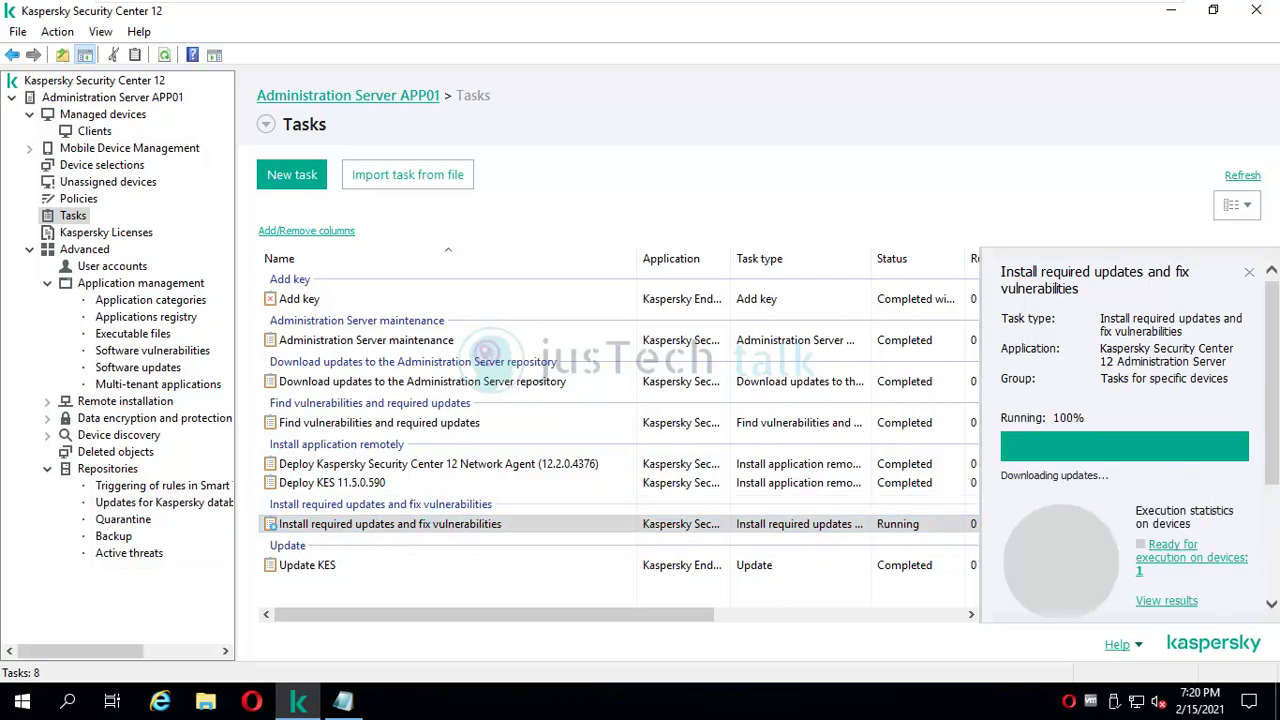
Check and refresh the new task's results for LPT01, then close the results window
left_click(1166, 601)
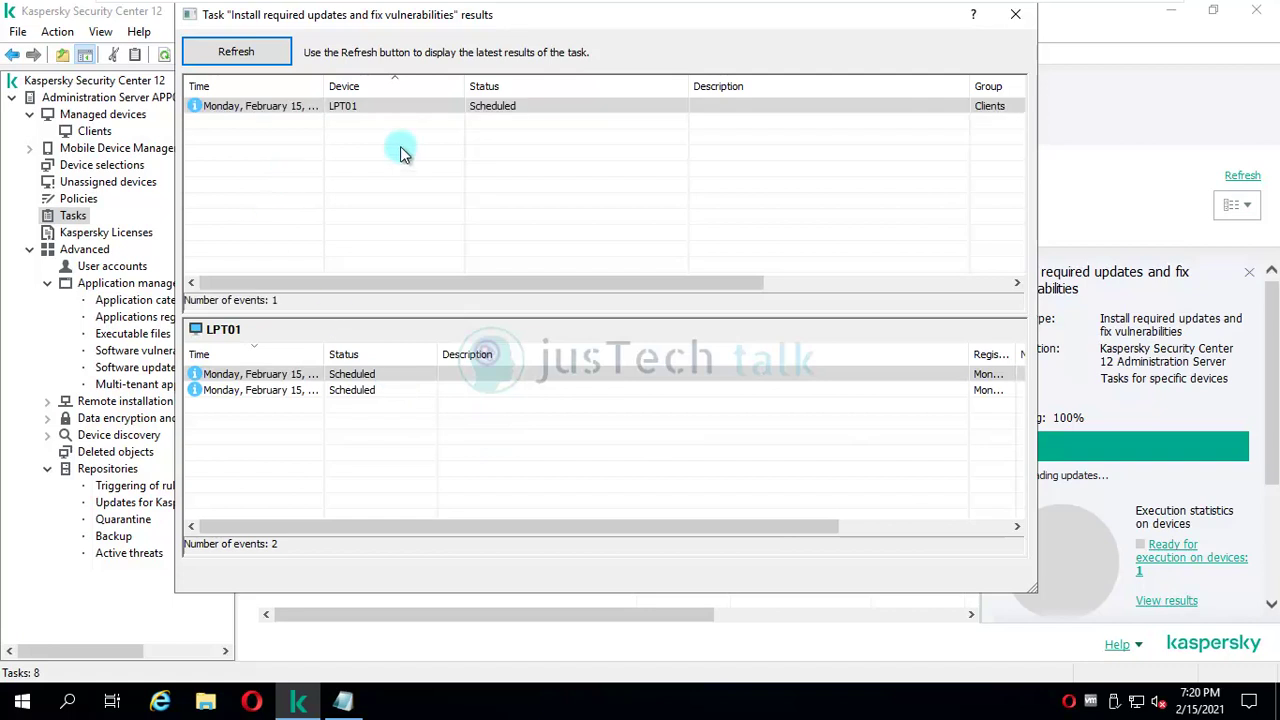
left_click(249, 60)
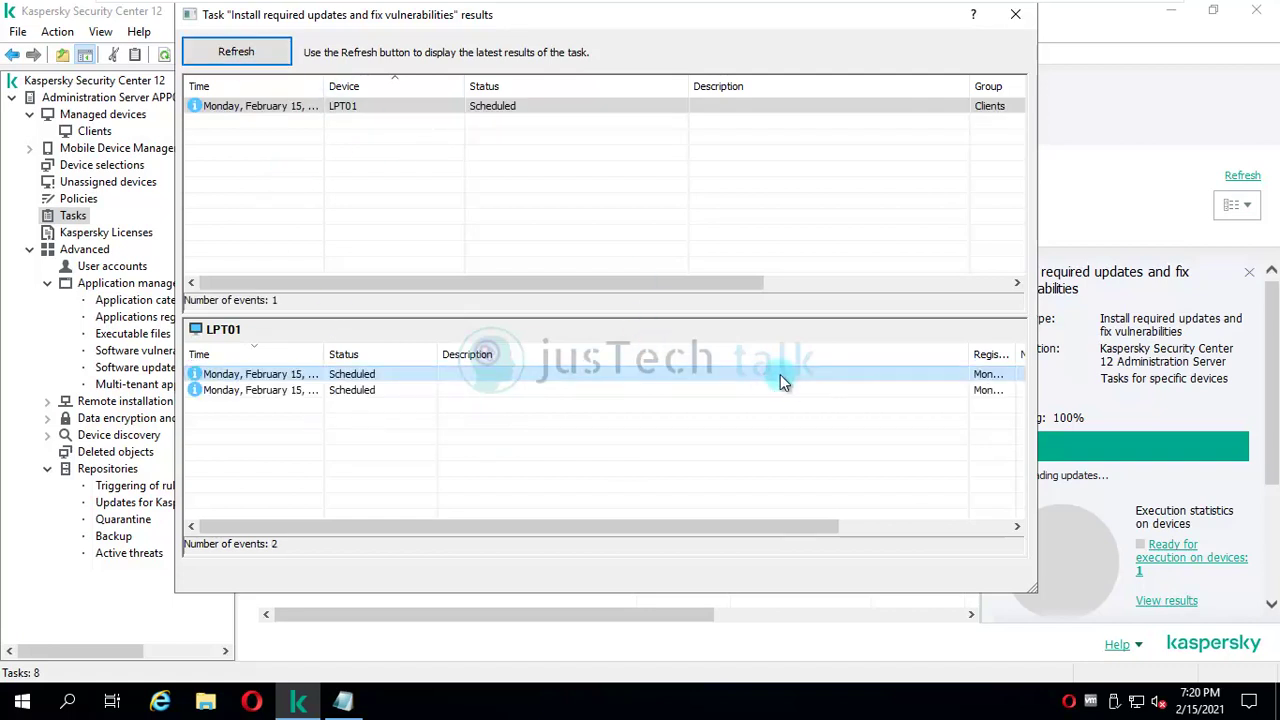
left_click(1016, 16)
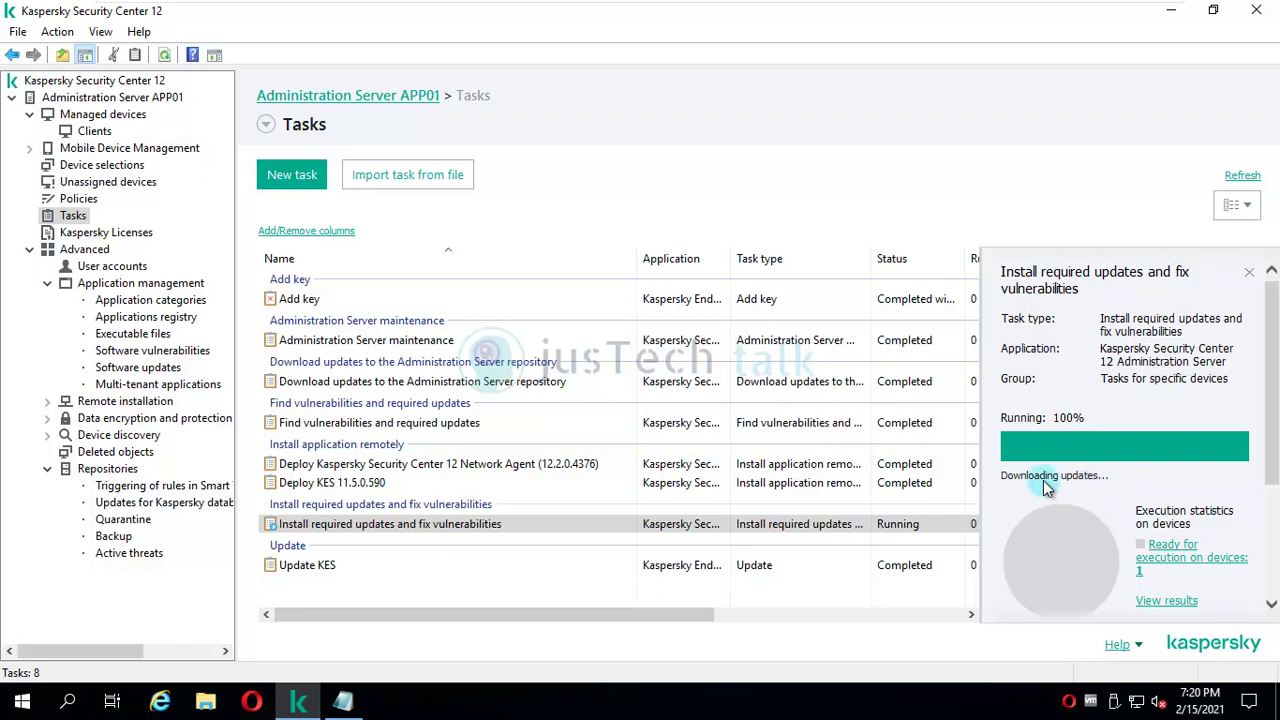
Open Software vulnerabilities and scroll its 14 records, headed by critical KLA11779
left_click(172, 351)
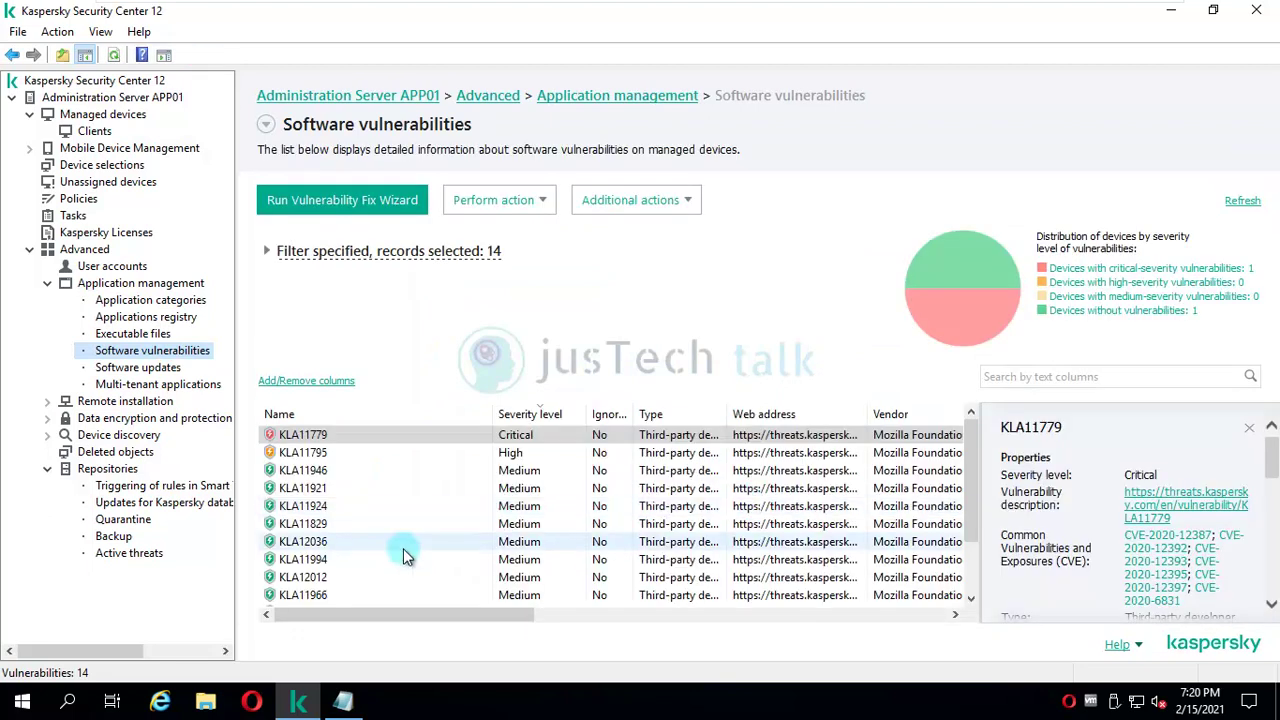
scroll(403, 548, "down", 2)
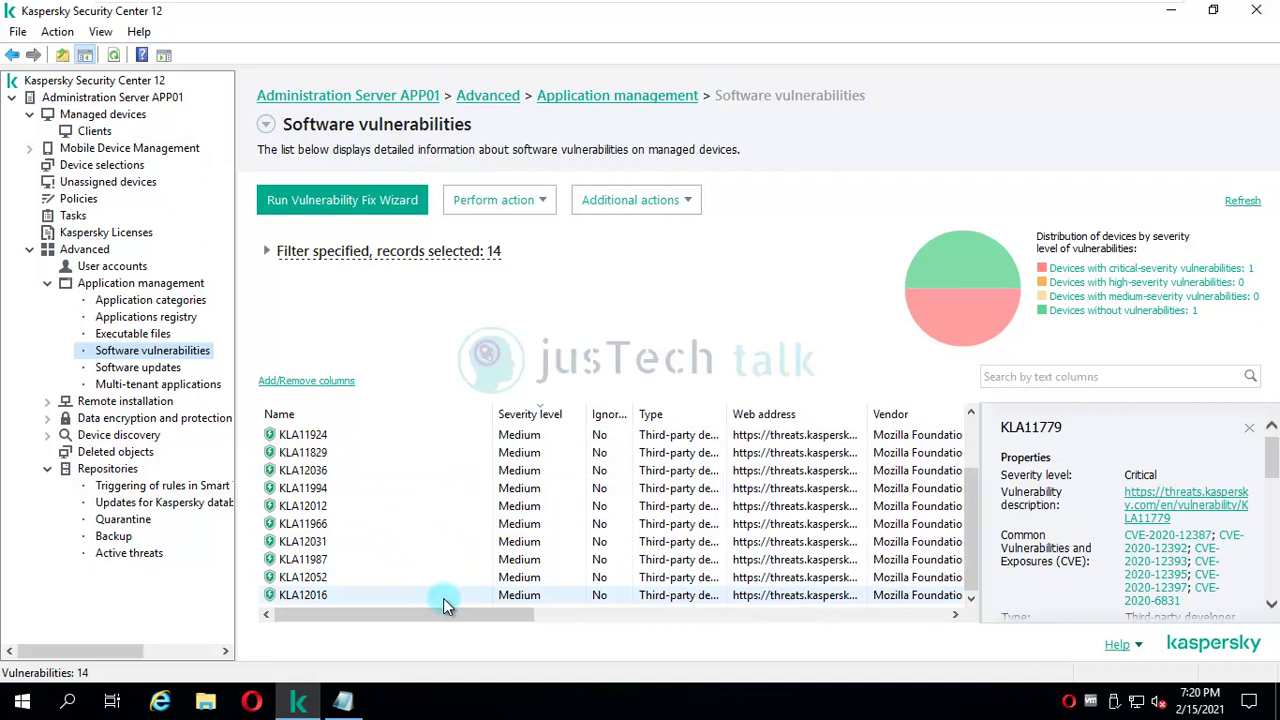
scroll(443, 598, "up", 2)
scroll(443, 598, "down", 2)
scroll(443, 598, "up", 2)
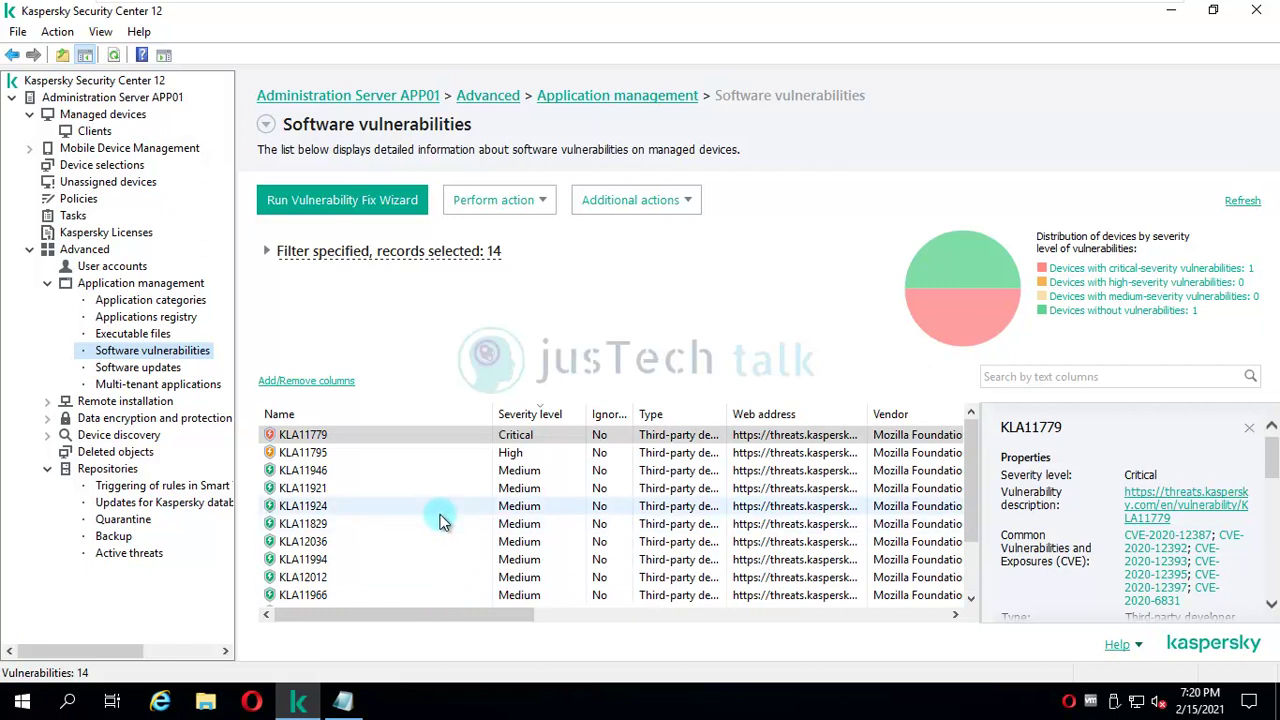
scroll(401, 550, "down", 2)
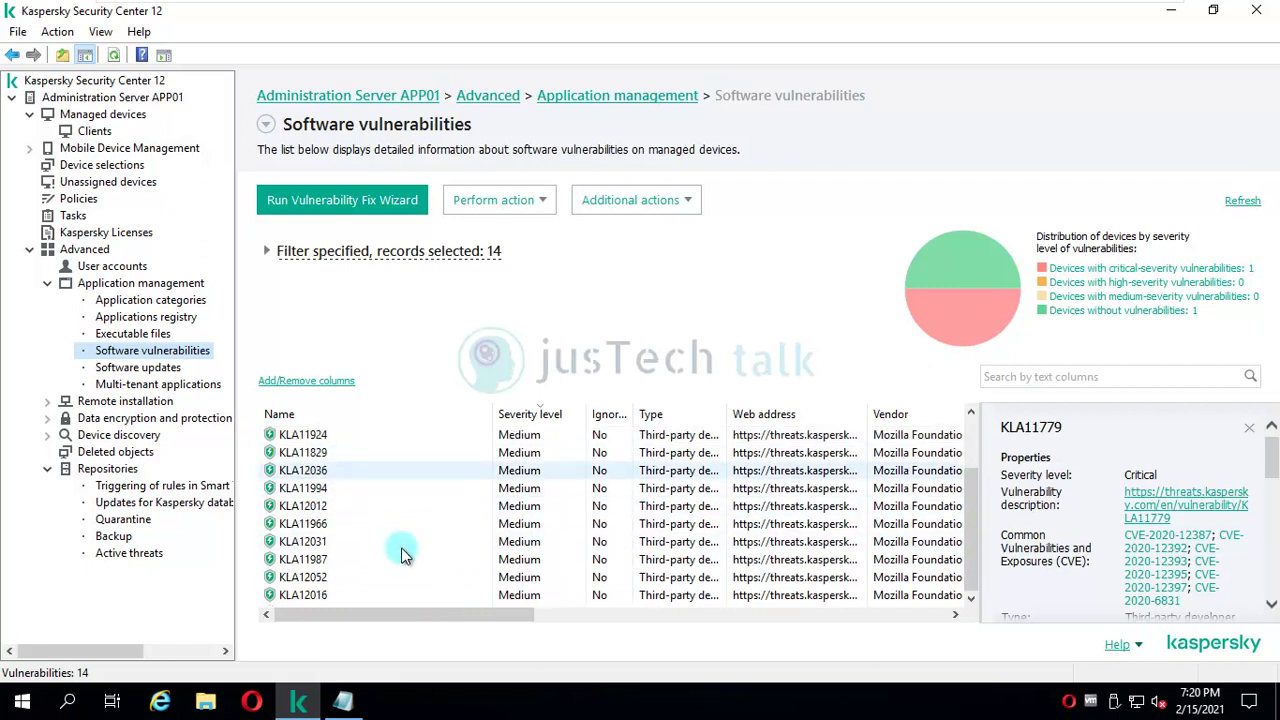
scroll(400, 548, "up", 2)
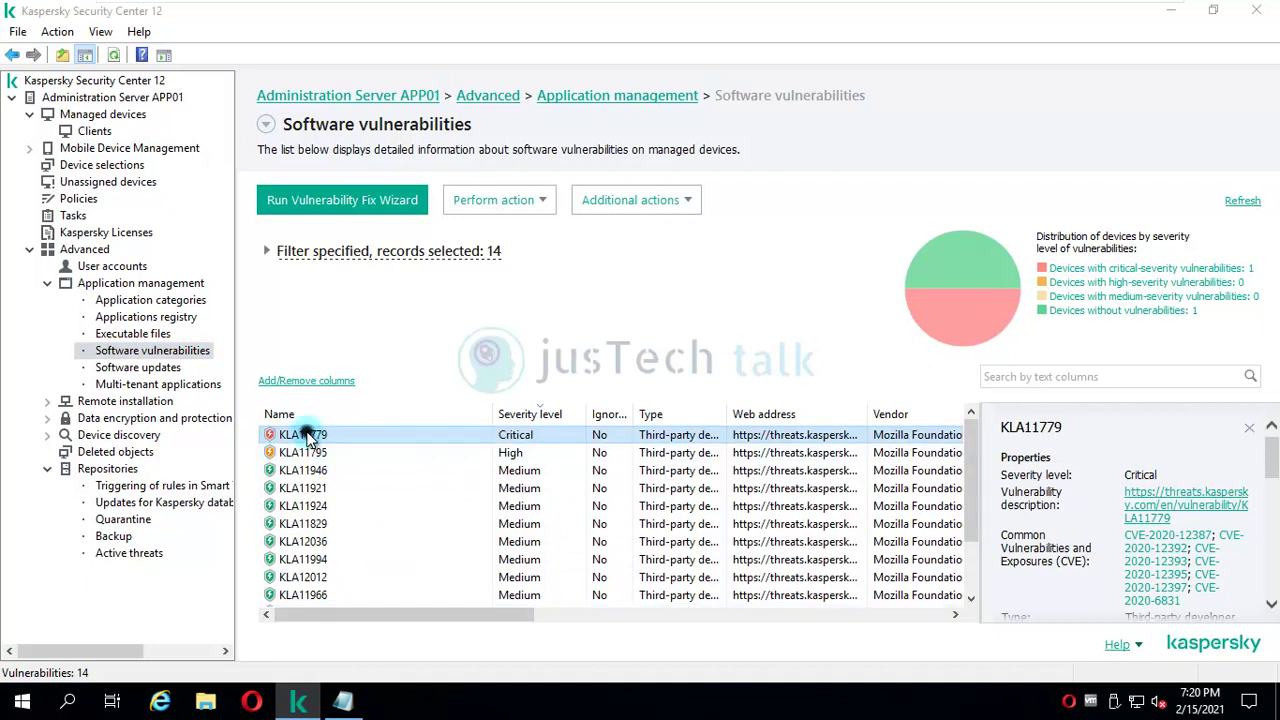
Review KLA11779's recommended and user fixes, affected devices and fixing tasks, then cancel
double_click(305, 434)
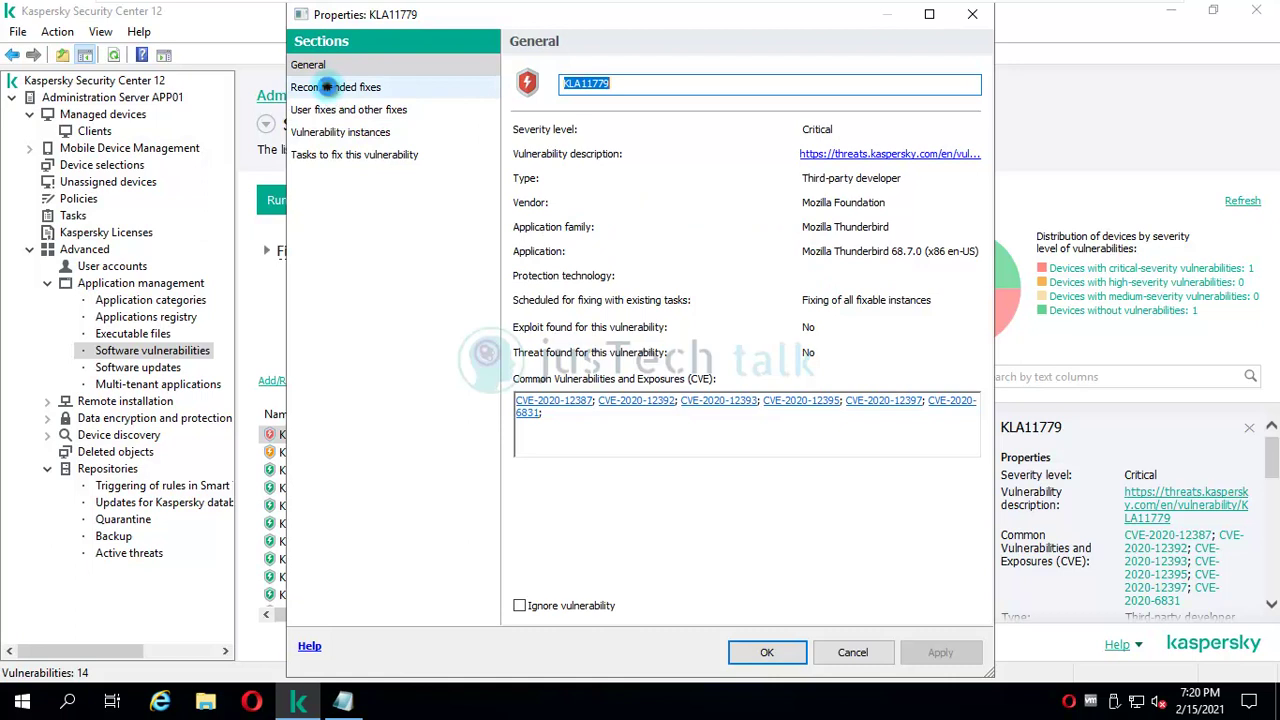
left_click(328, 89)
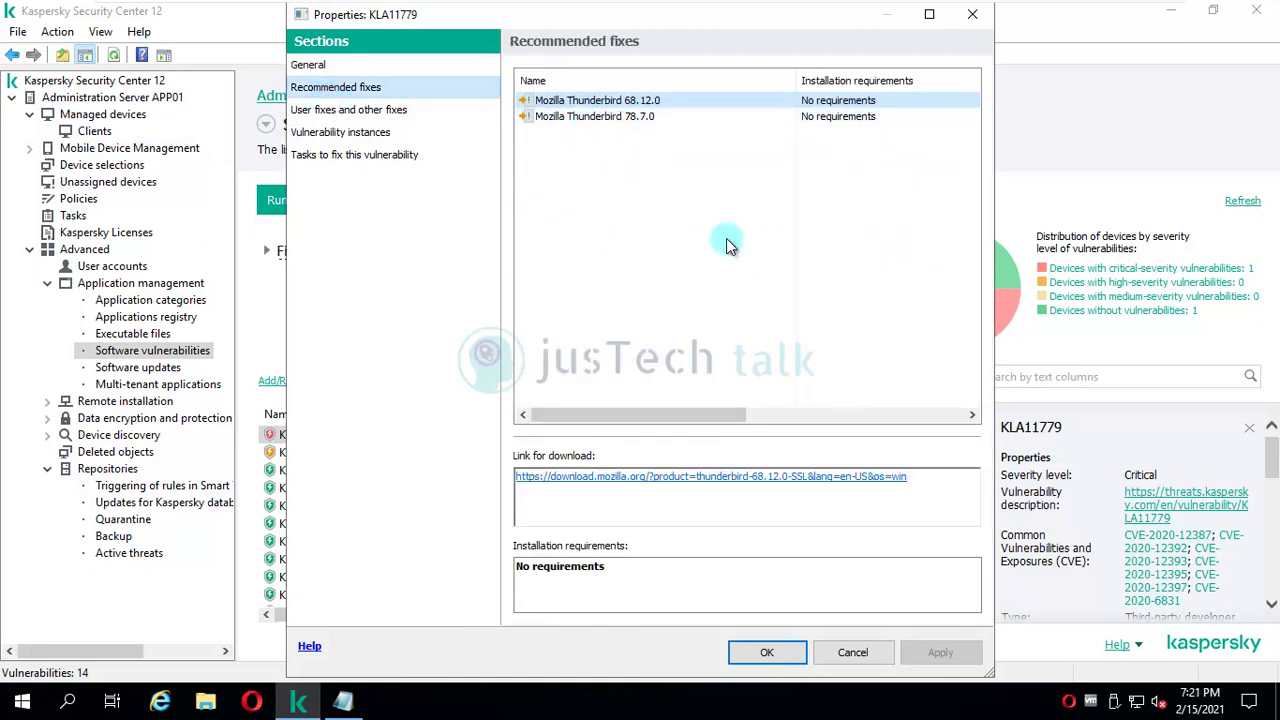
left_click(344, 111)
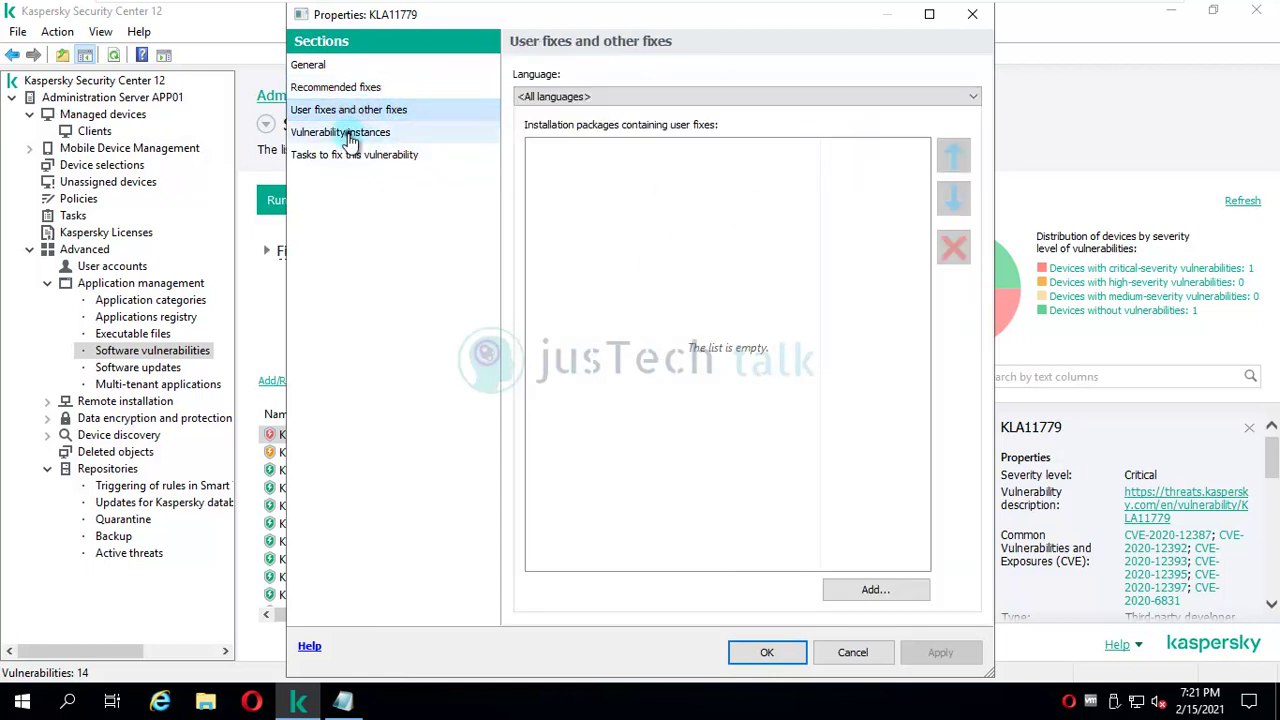
left_click(346, 134)
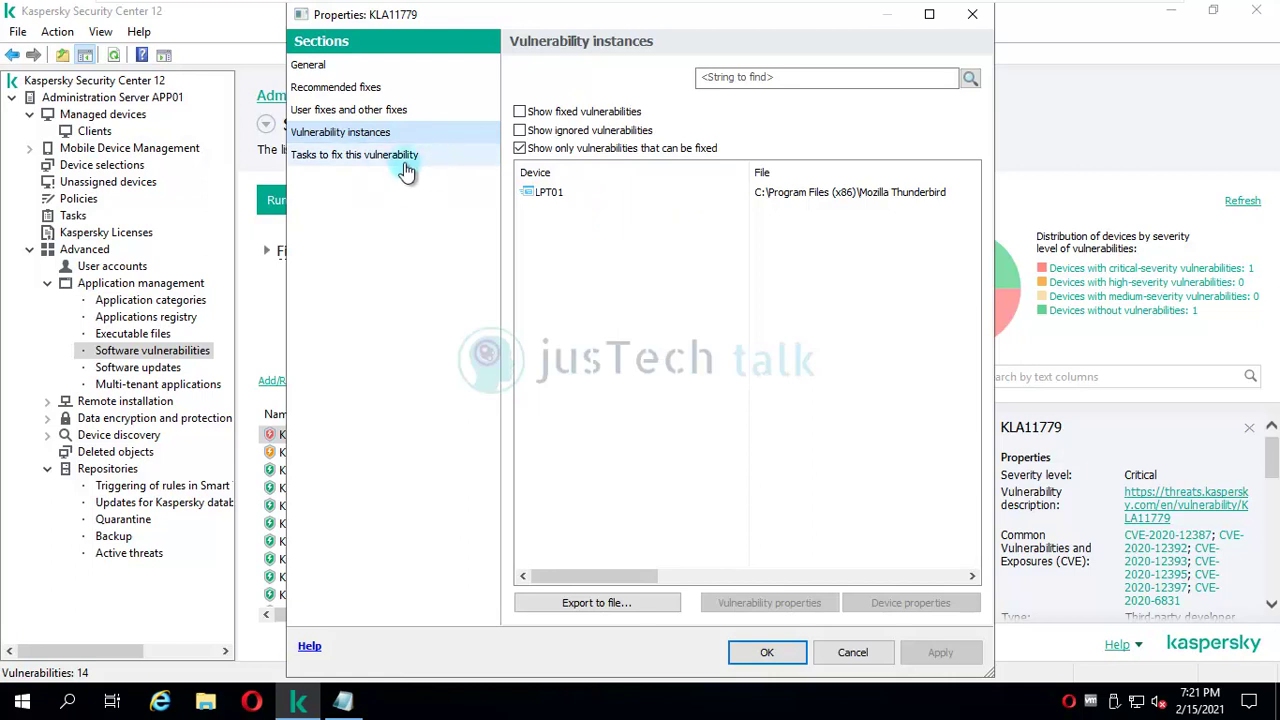
left_click(383, 158)
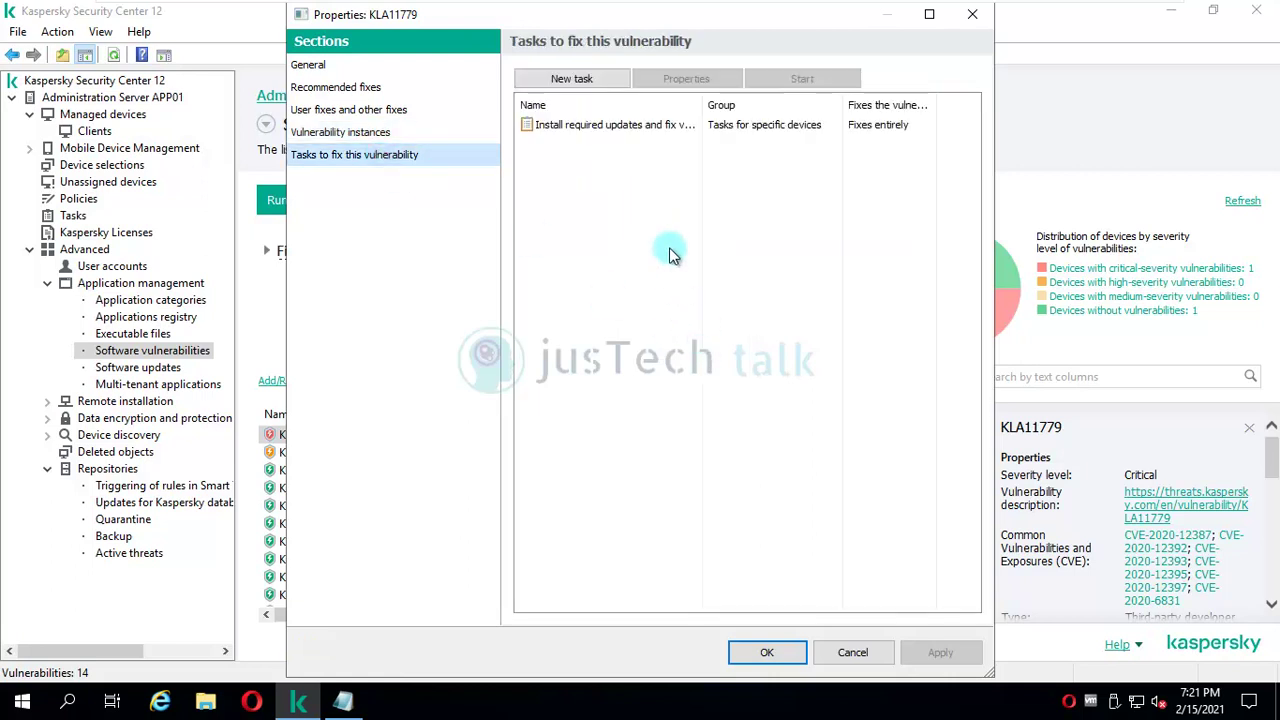
left_click(852, 652)
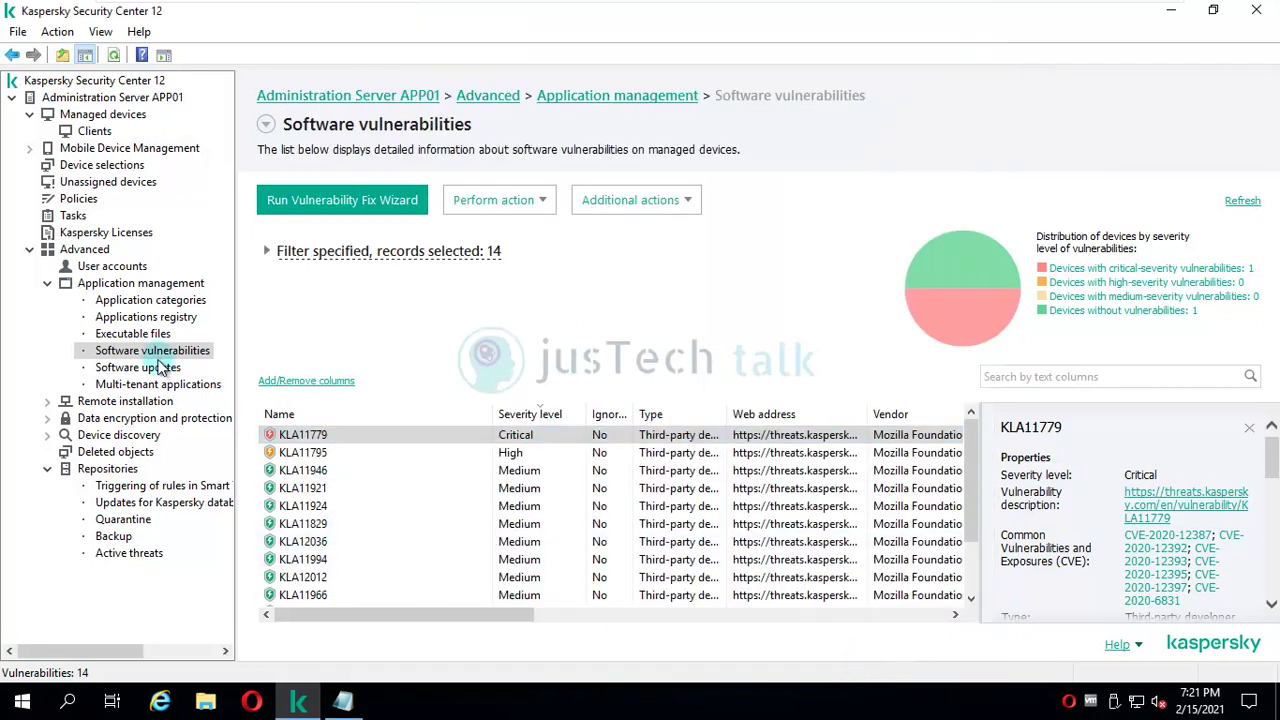
View and refresh the Install required updates and fix vulnerabilities task results, then close them
left_click(72, 215)
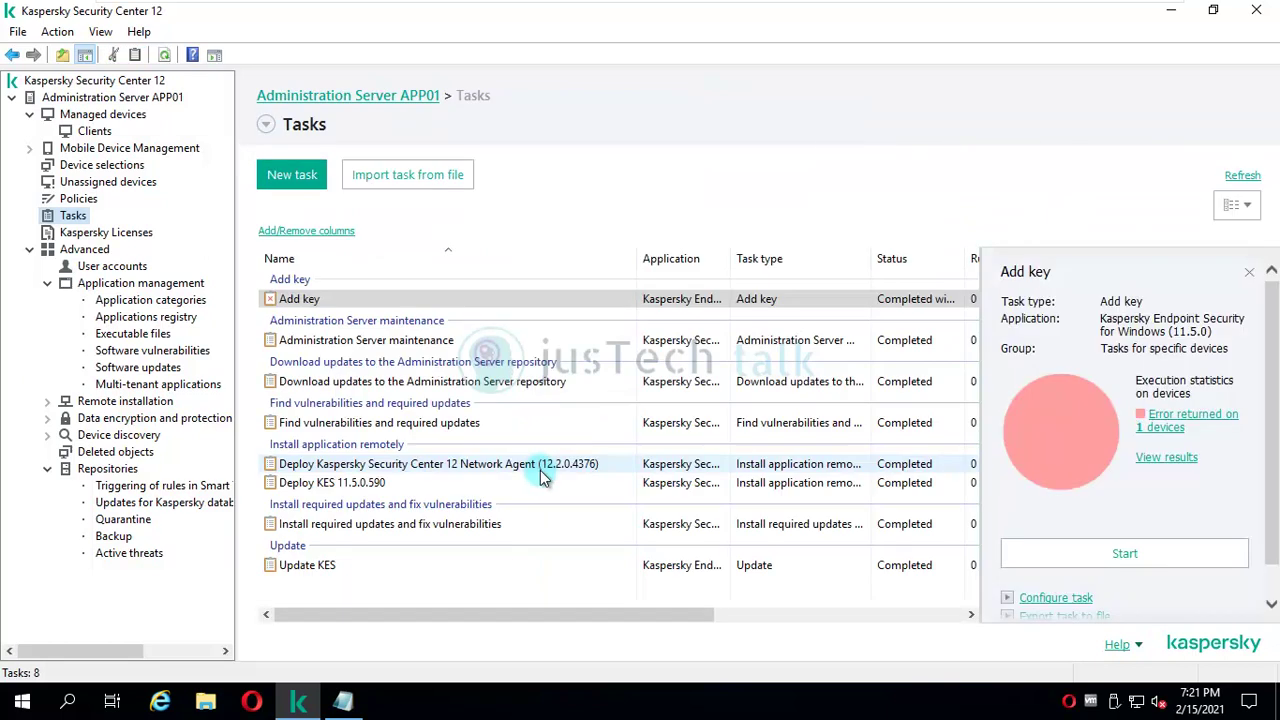
left_click(428, 533)
left_click(1166, 486)
left_click(255, 55)
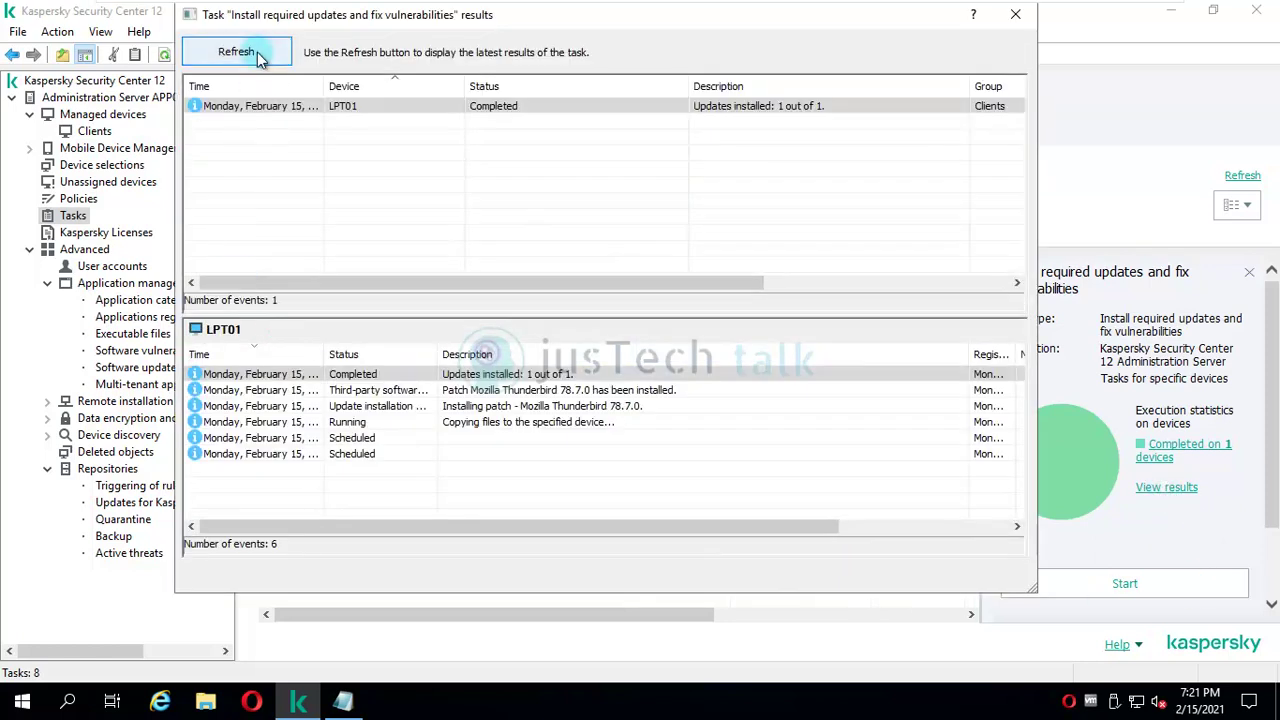
left_click(258, 58)
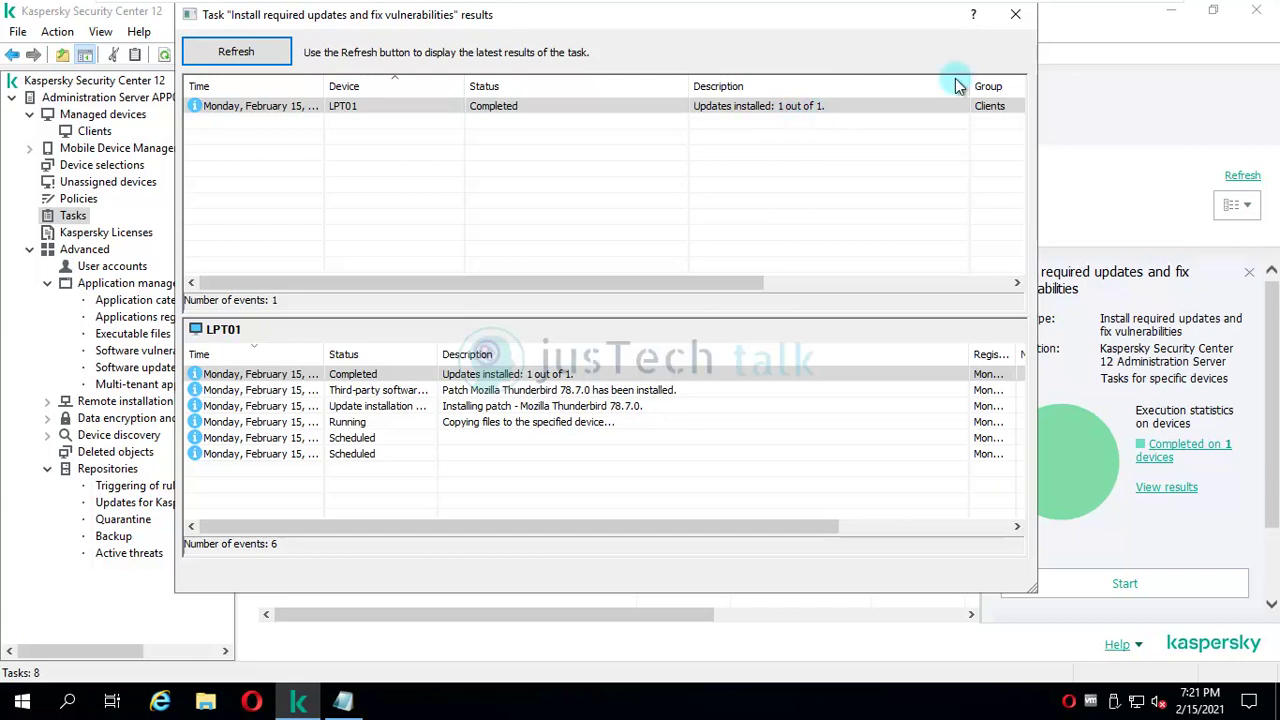
left_click(1015, 14)
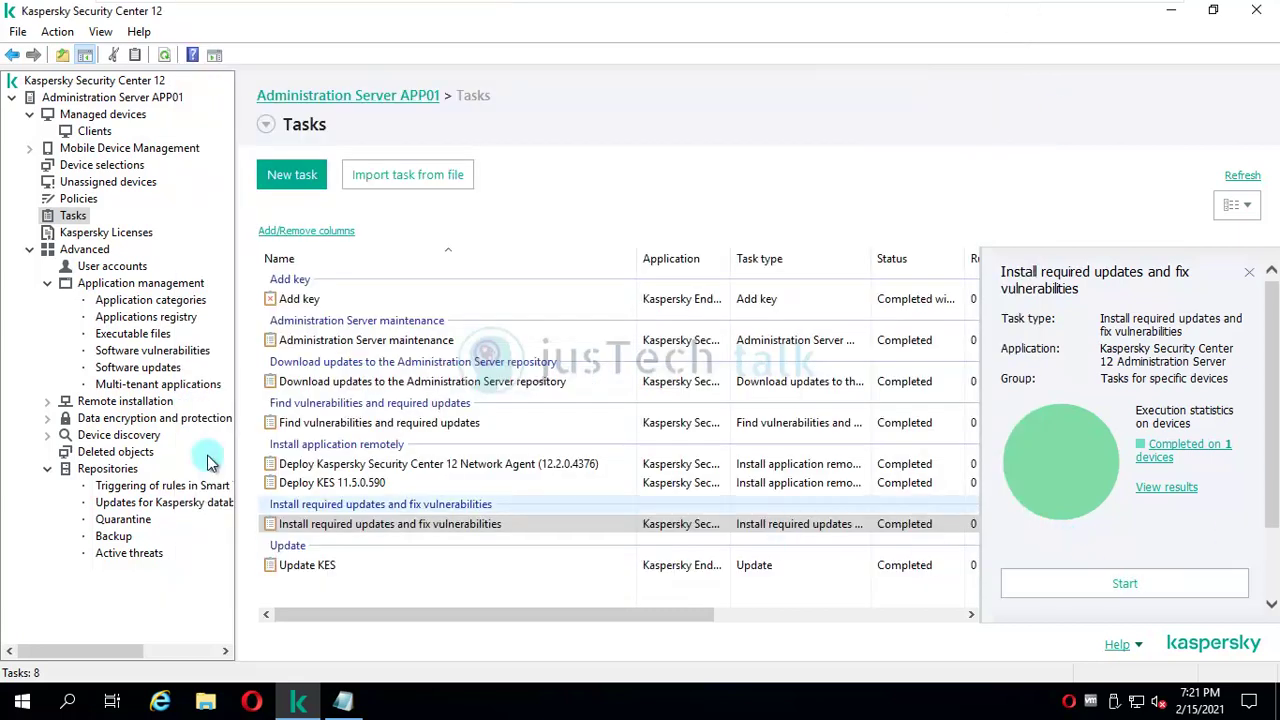
Glance at Software vulnerabilities, then start the Find vulnerabilities and required updates task
left_click(152, 350)
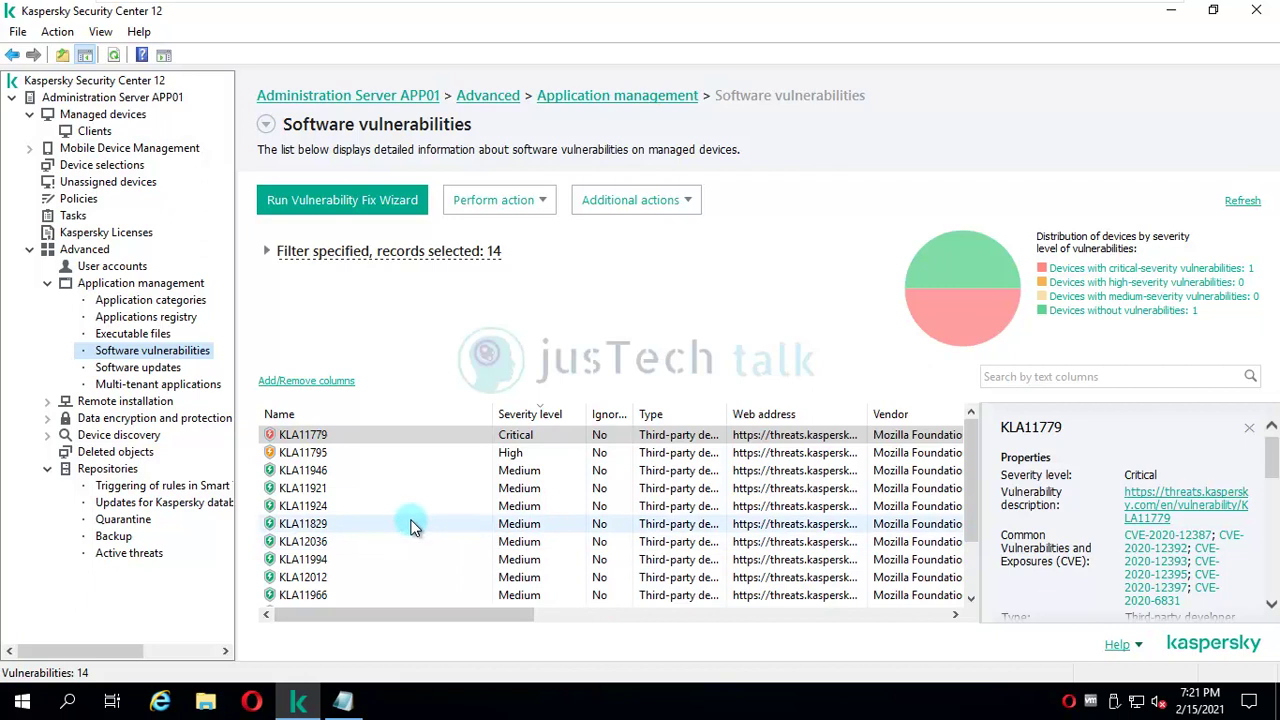
left_click(72, 215)
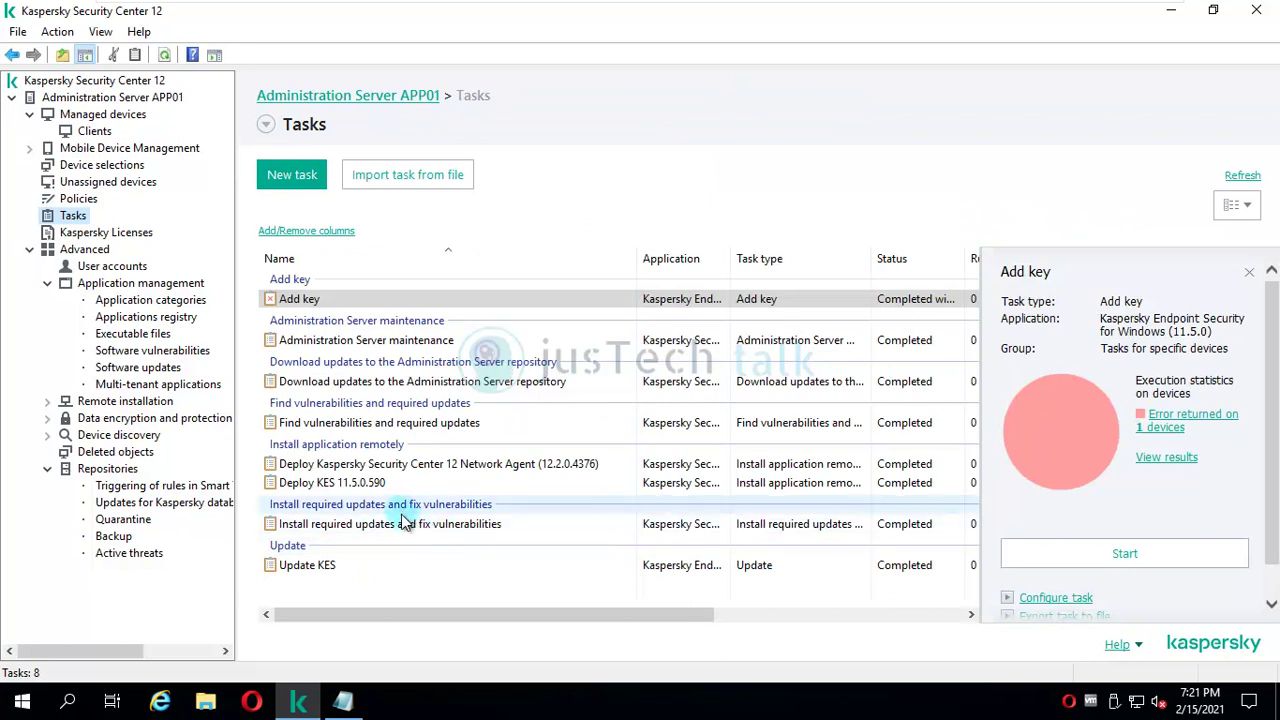
left_click(356, 424)
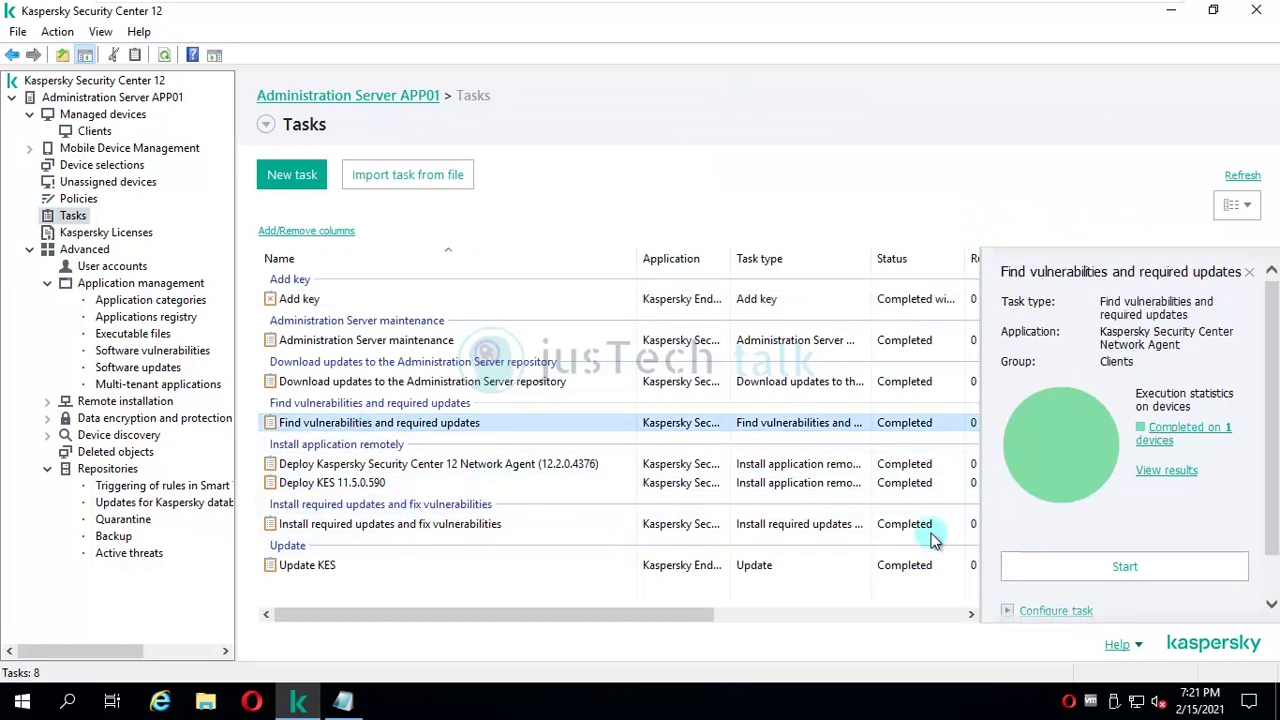
left_click(1157, 567)
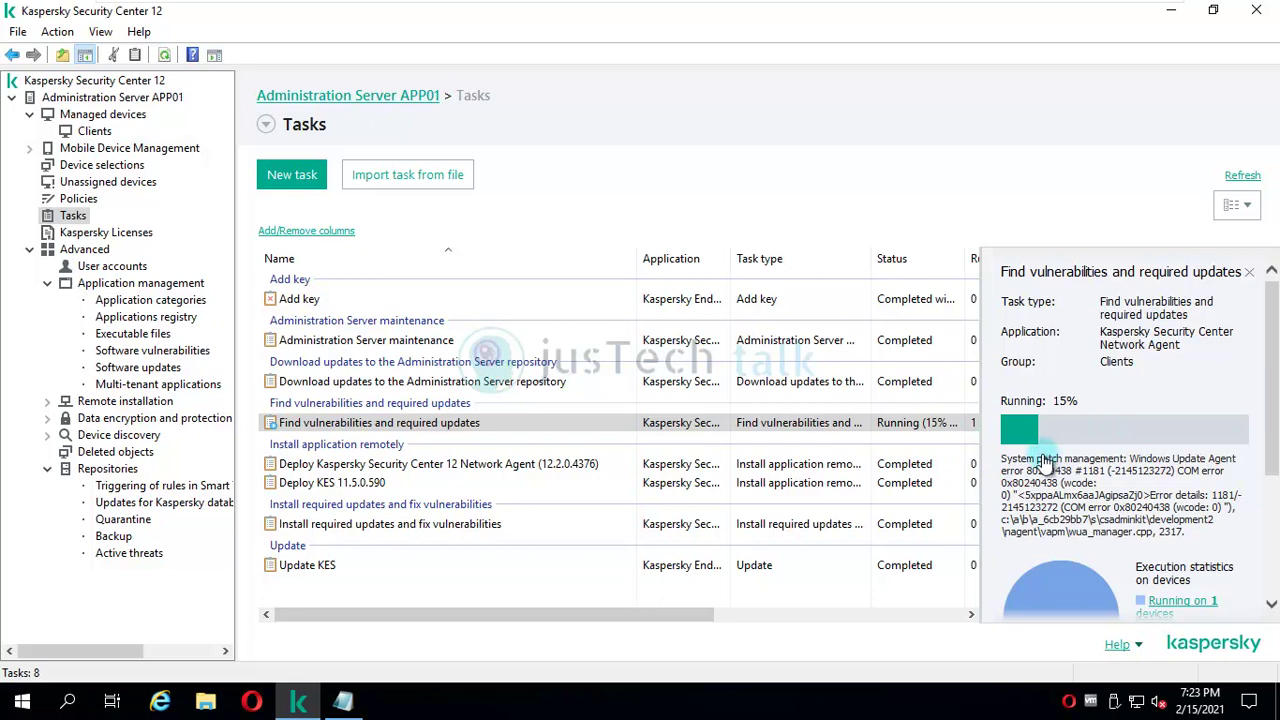
On the LPT01 machine, launch Control Panel through a Start search for 'control'
mouse_move(895, 5)
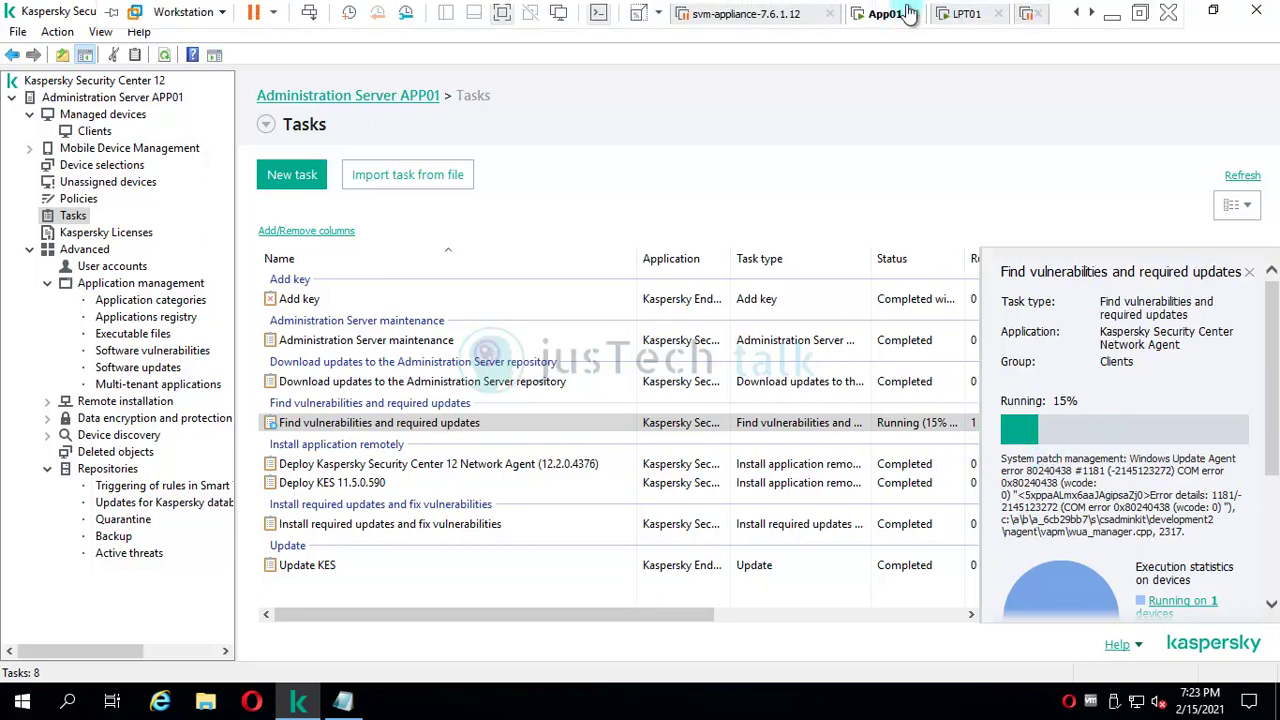
left_click(965, 14)
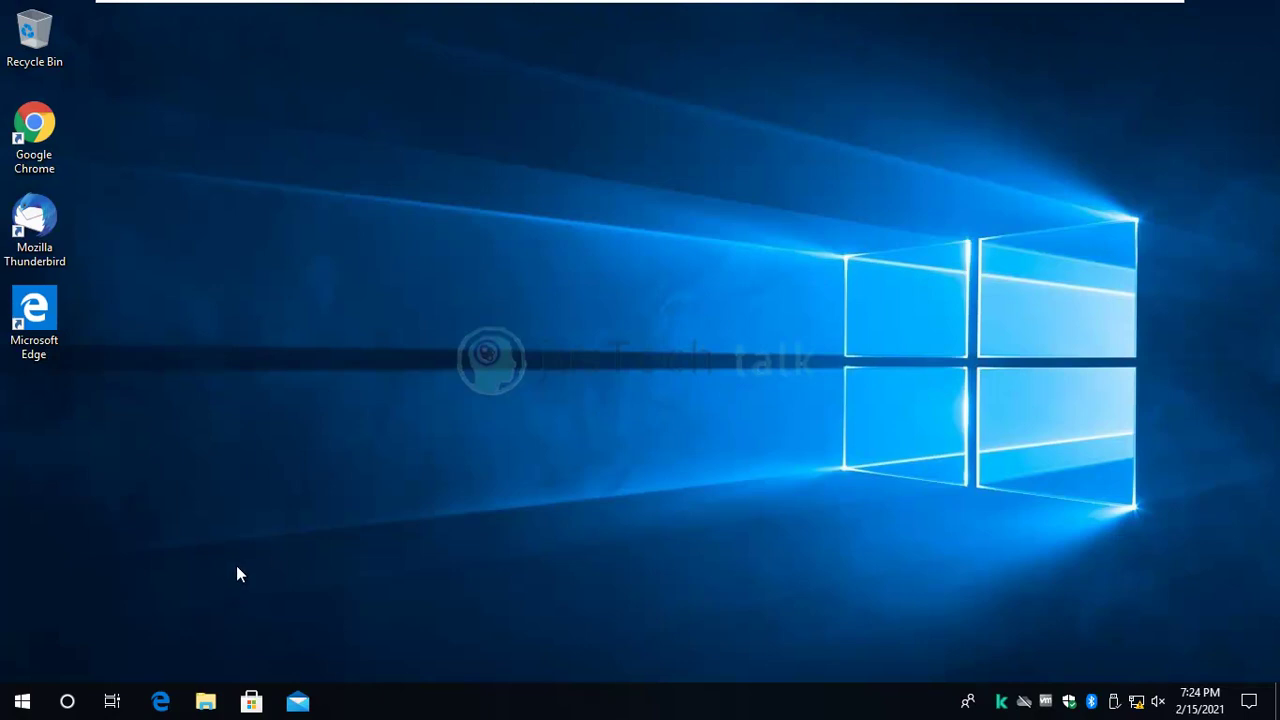
left_click(20, 705)
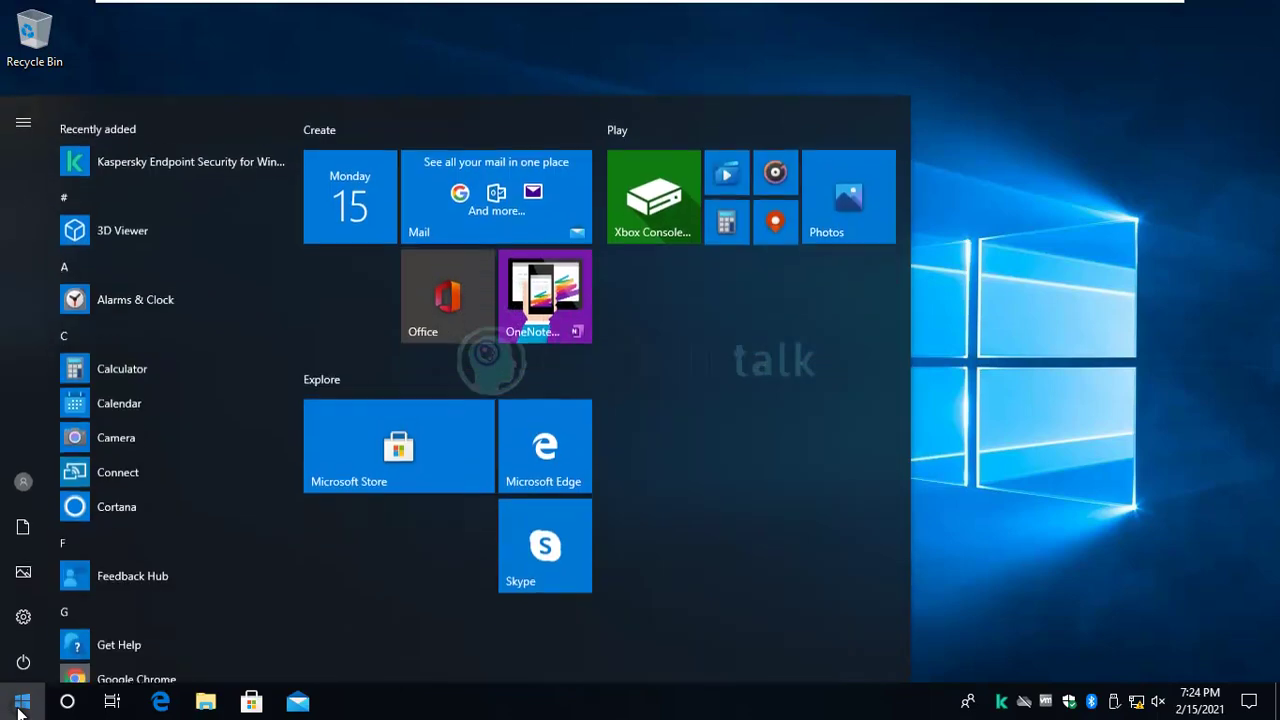
left_click(20, 705)
type("control")
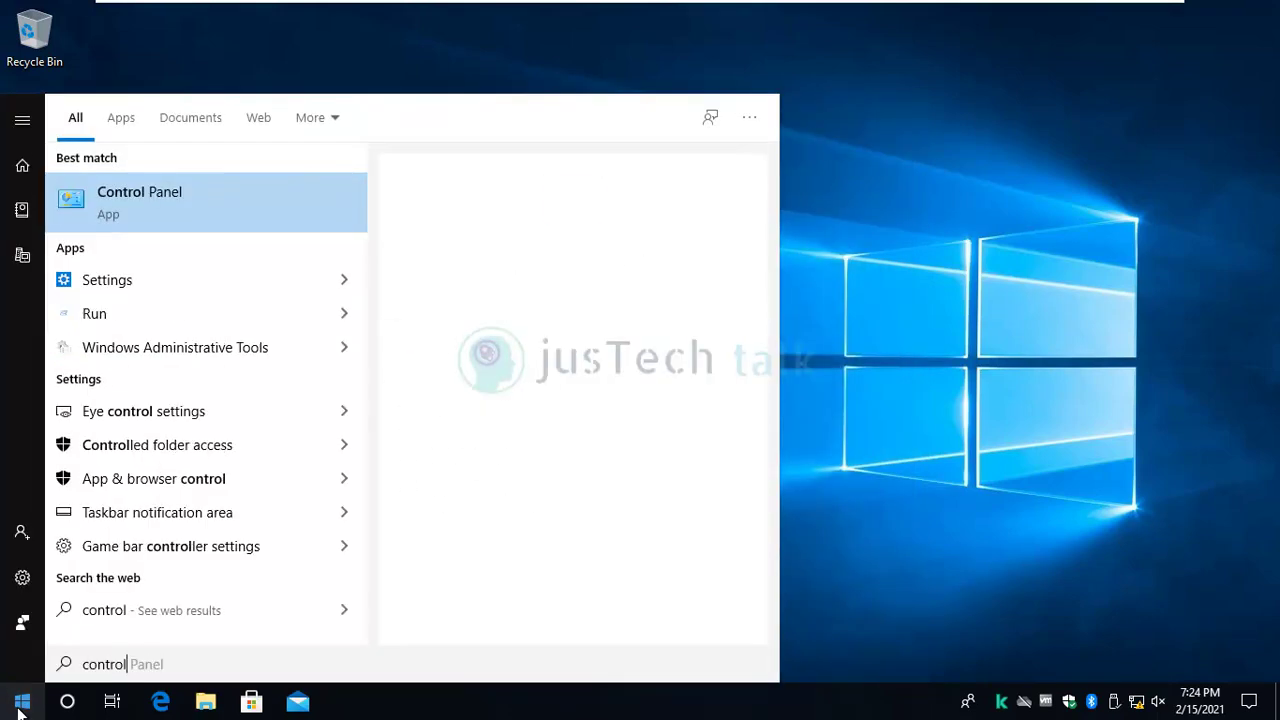
key("Return")
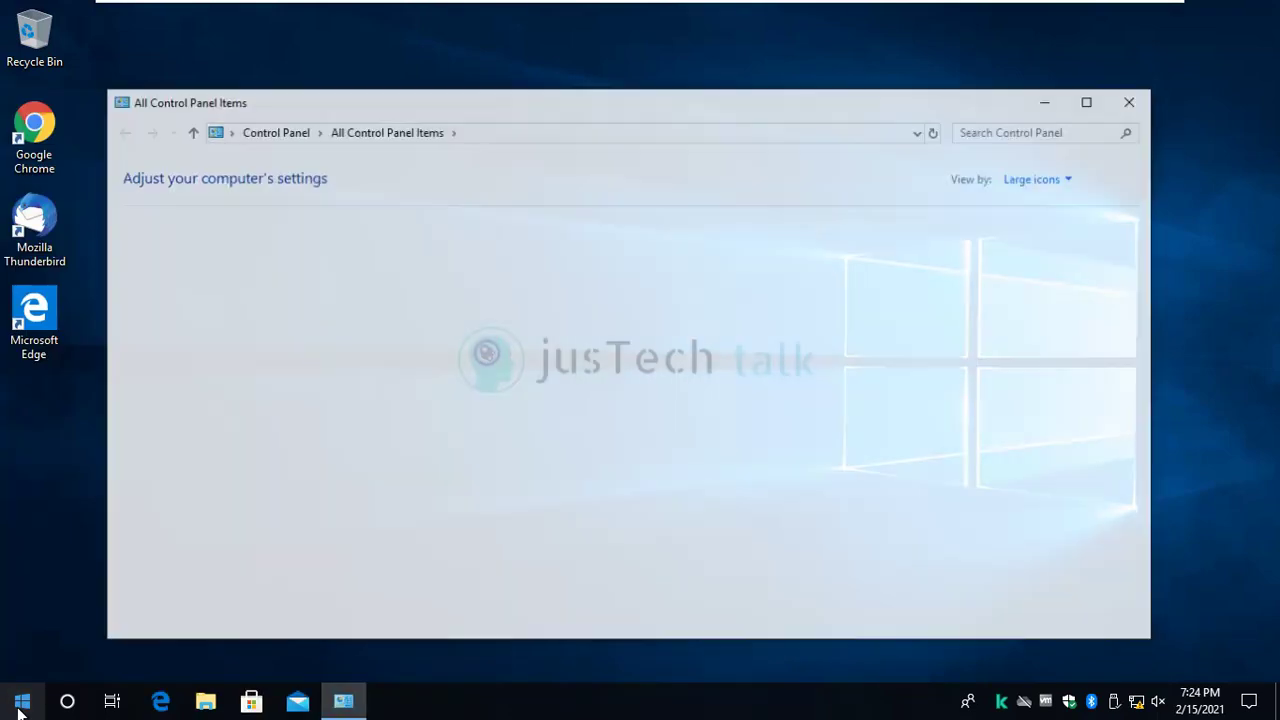
Confirm Mozilla Thunderbird 78.7.0 in Programs and Features, close it, and select the Thunderbird shortcut
scroll(648, 500, "down", 1)
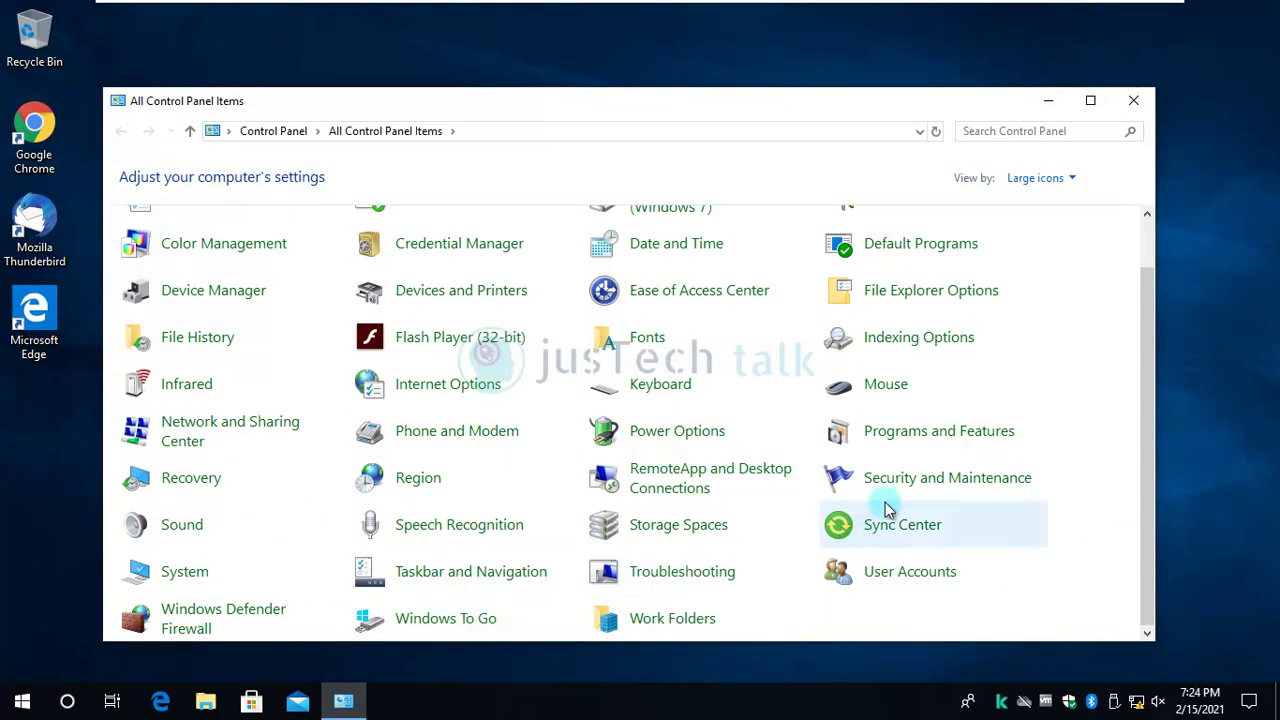
left_click(933, 435)
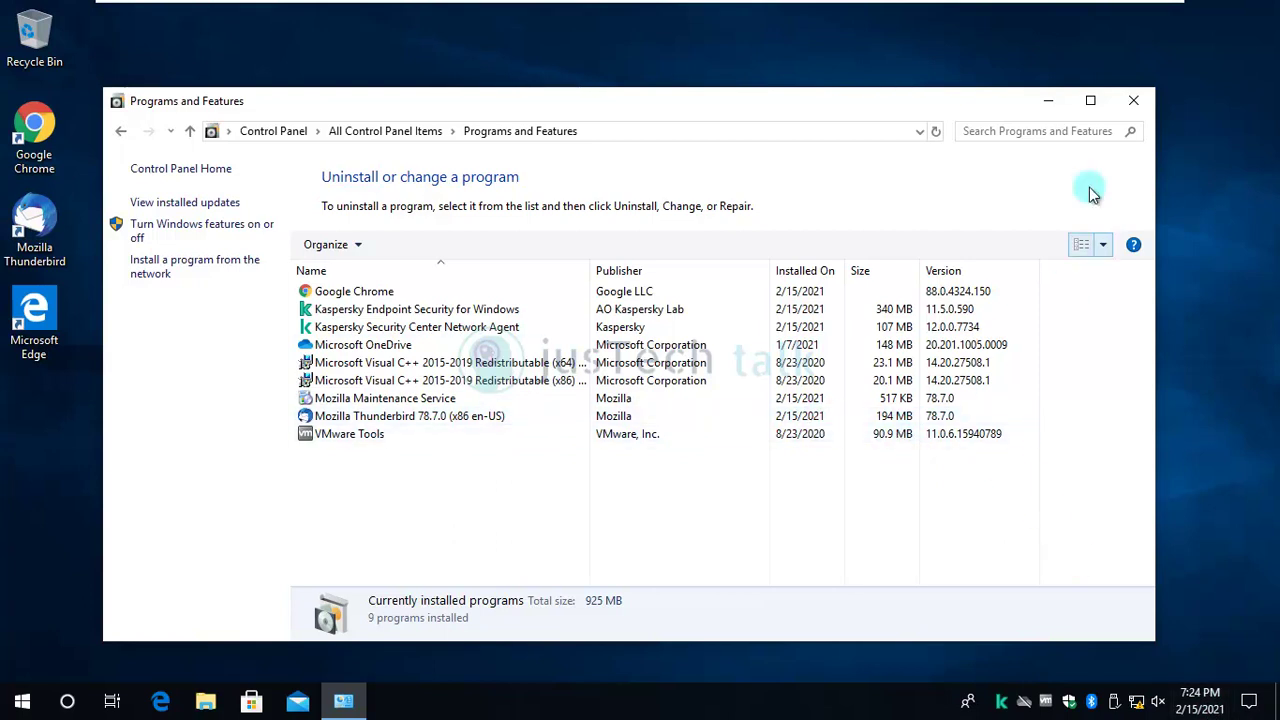
left_click(1133, 101)
left_click(22, 701)
key("Escape")
Launch Thunderbird, dismiss account setup to see version 78.7.0, and return to the APP01 console
key("Return")
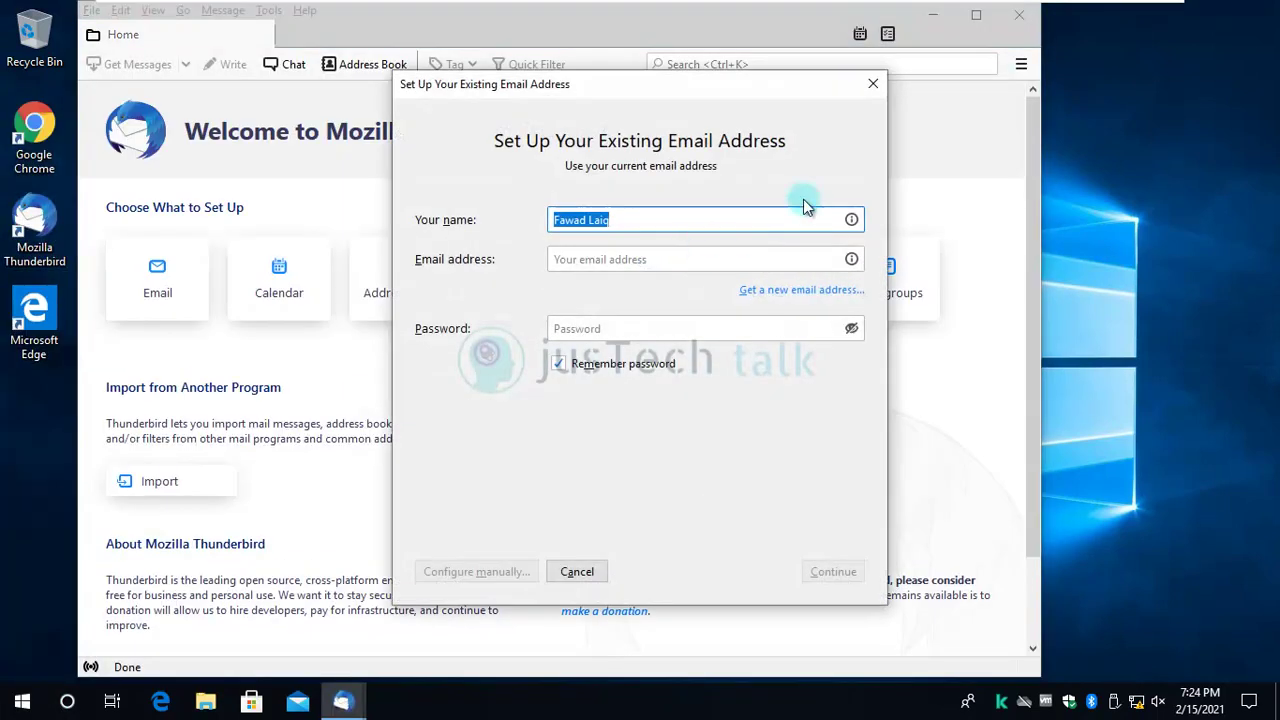
left_click(873, 84)
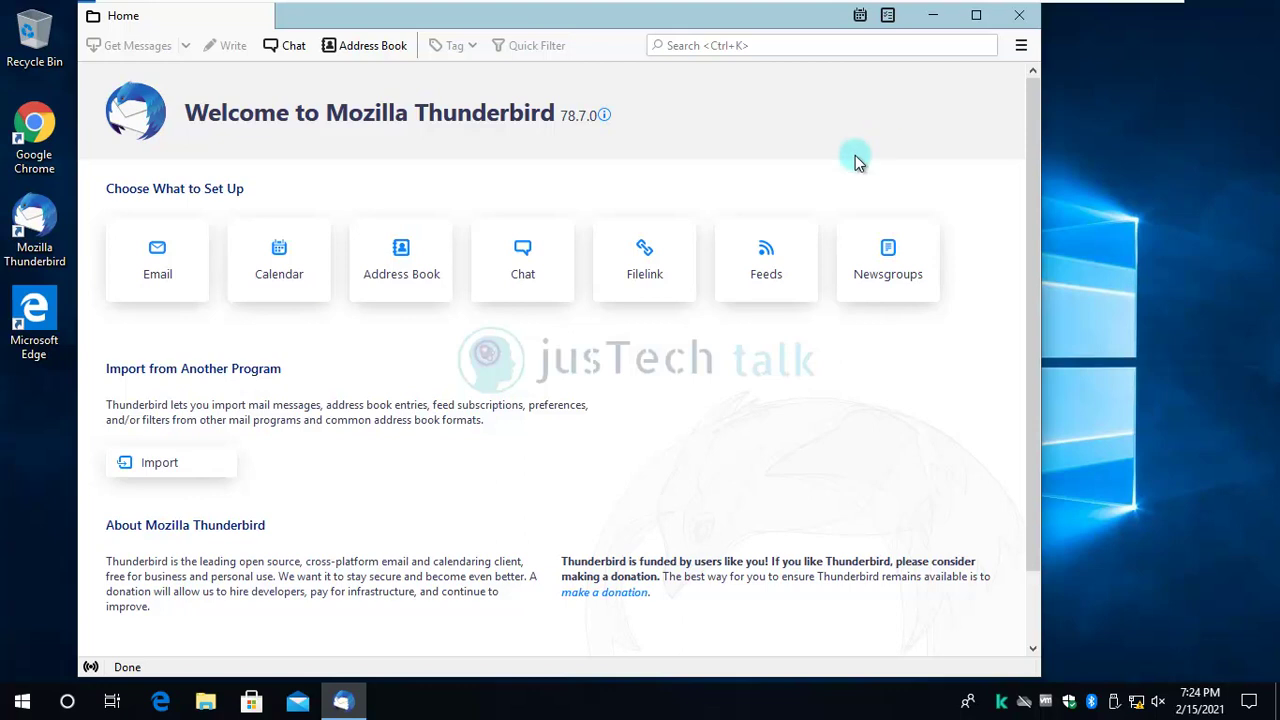
left_click(883, 13)
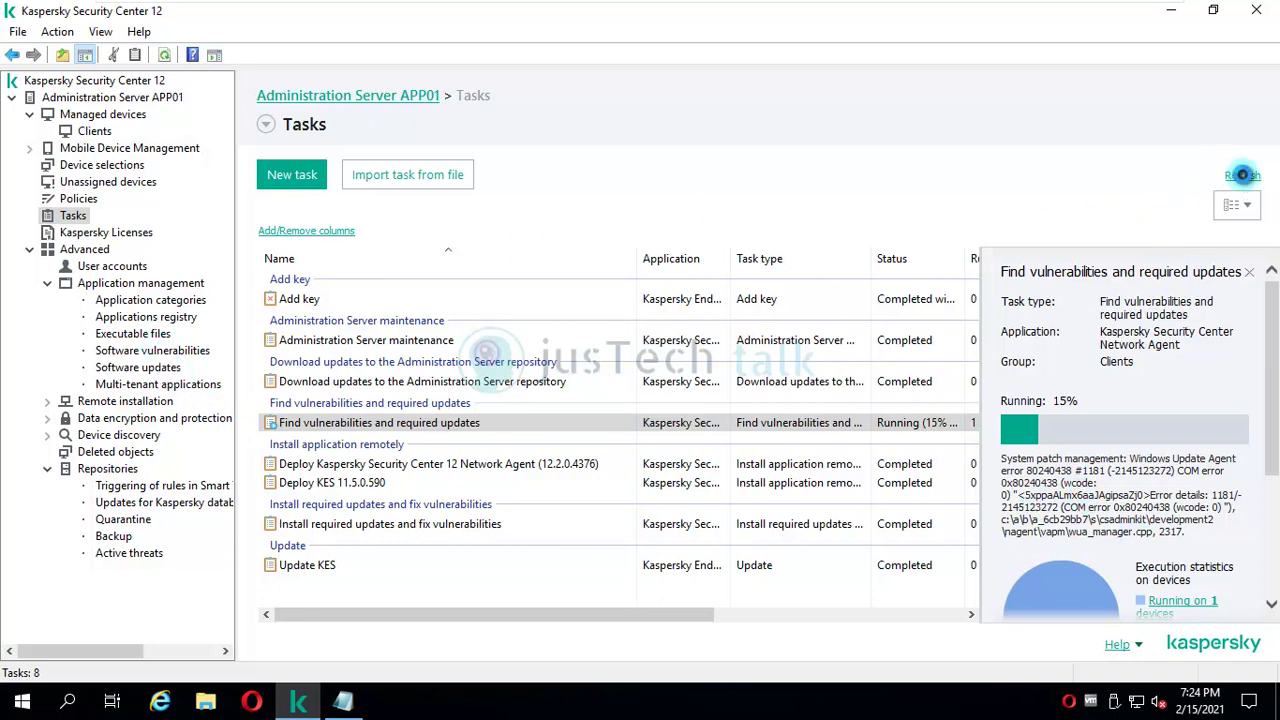
Refresh Tasks, confirm Software vulnerabilities now has 0 records, and move to Software updates
left_click(1242, 175)
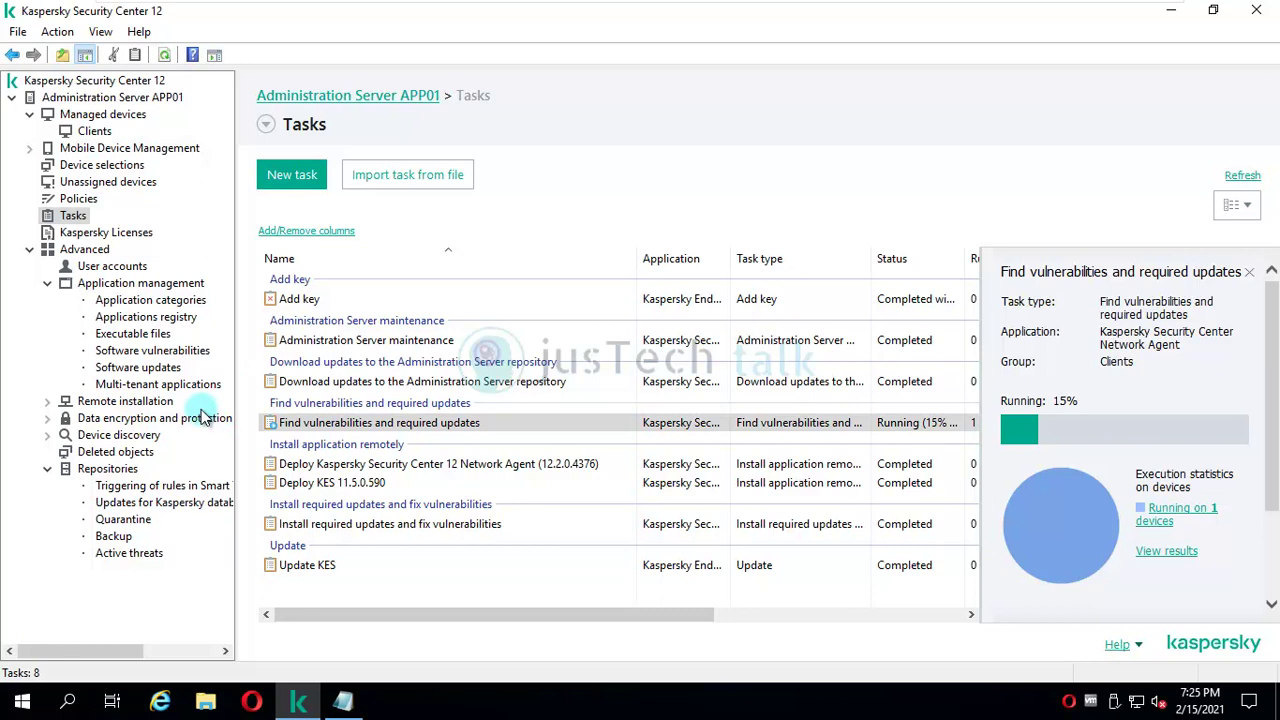
left_click(163, 350)
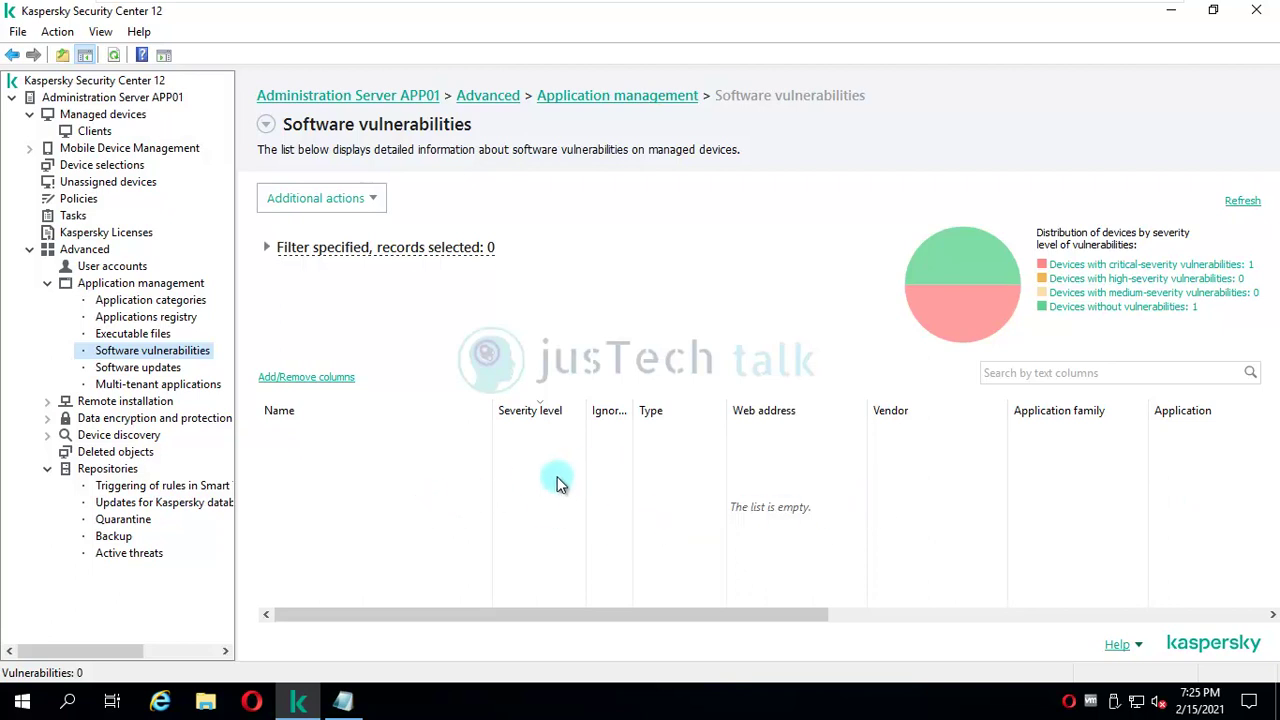
left_click(176, 372)
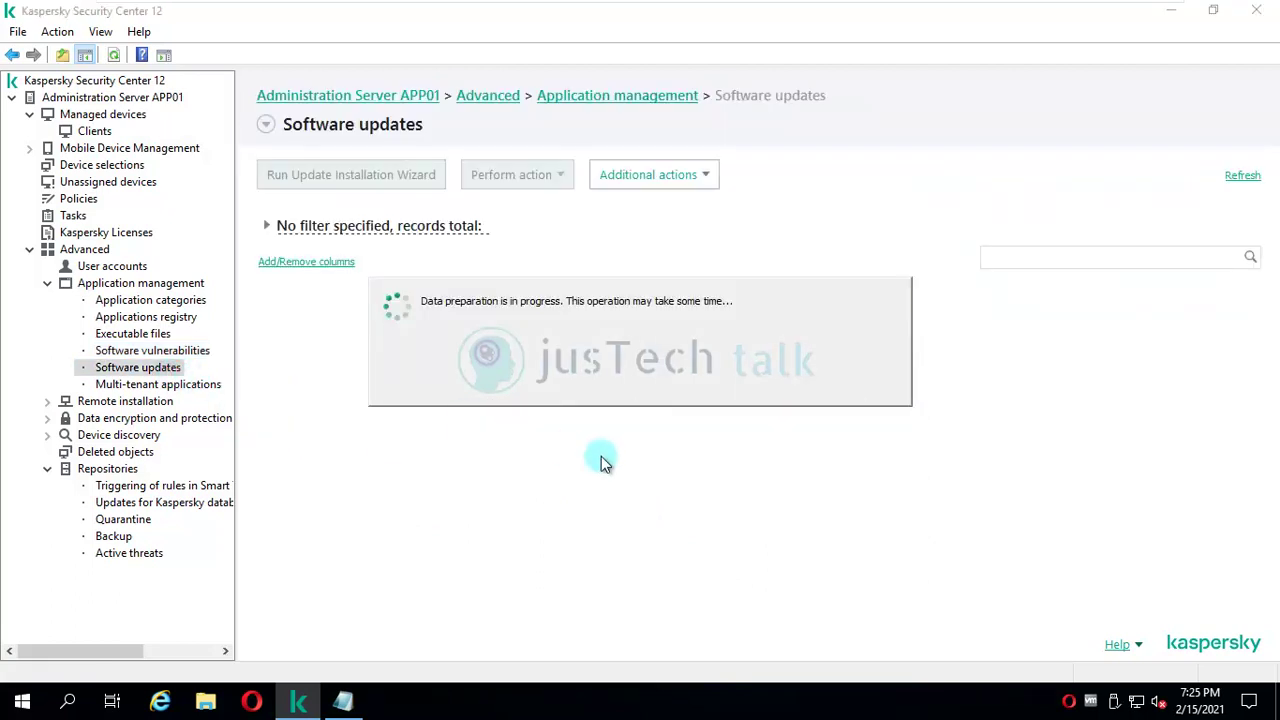